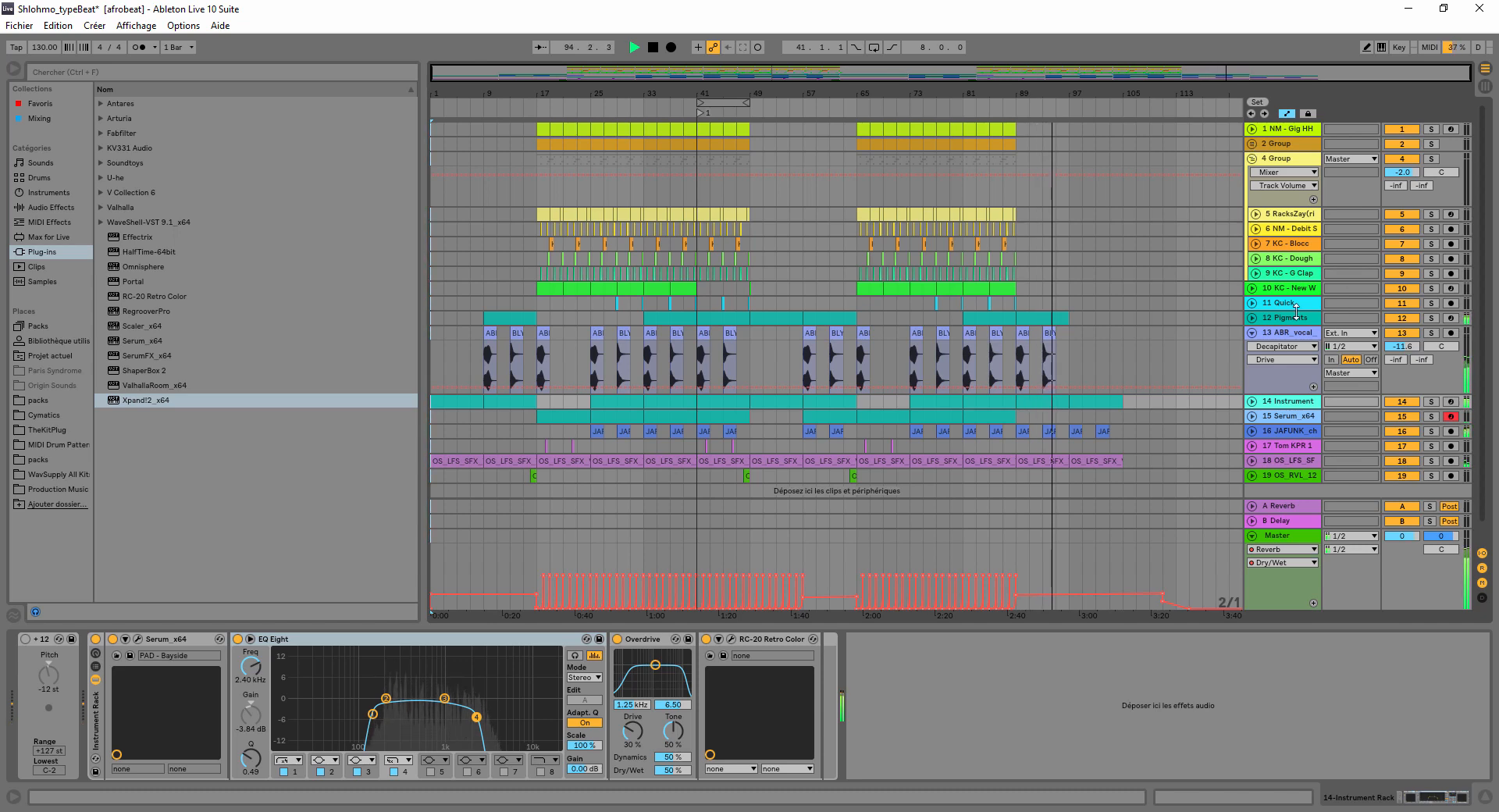
- Fold the ABR_vocal track and unfold the KC - Blocc track in the arrangement
{"action": "left_click", "coordinate": [1253, 334]}
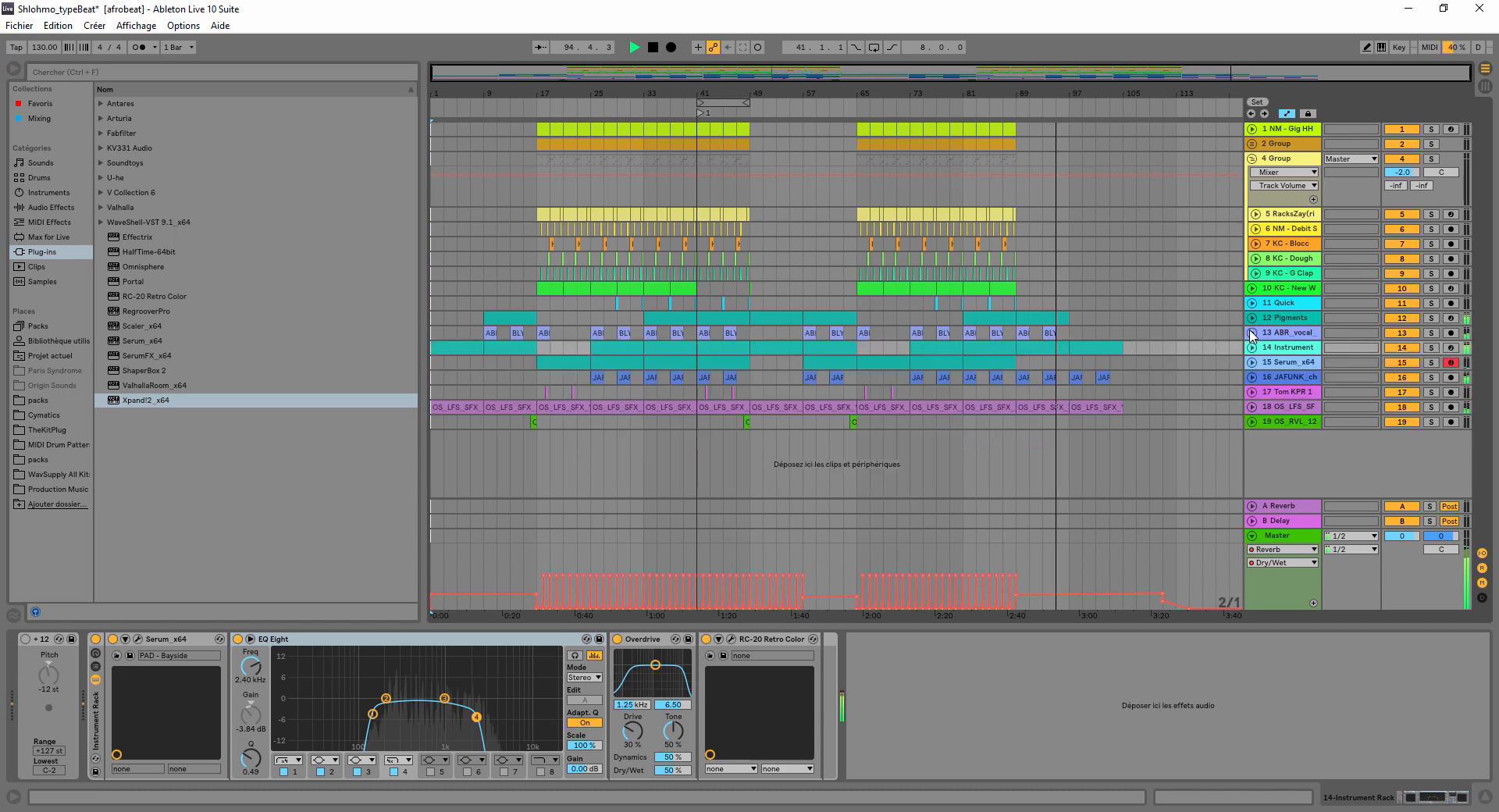
{"action": "left_click", "coordinate": [1253, 406]}
{"action": "left_click", "coordinate": [1253, 405]}
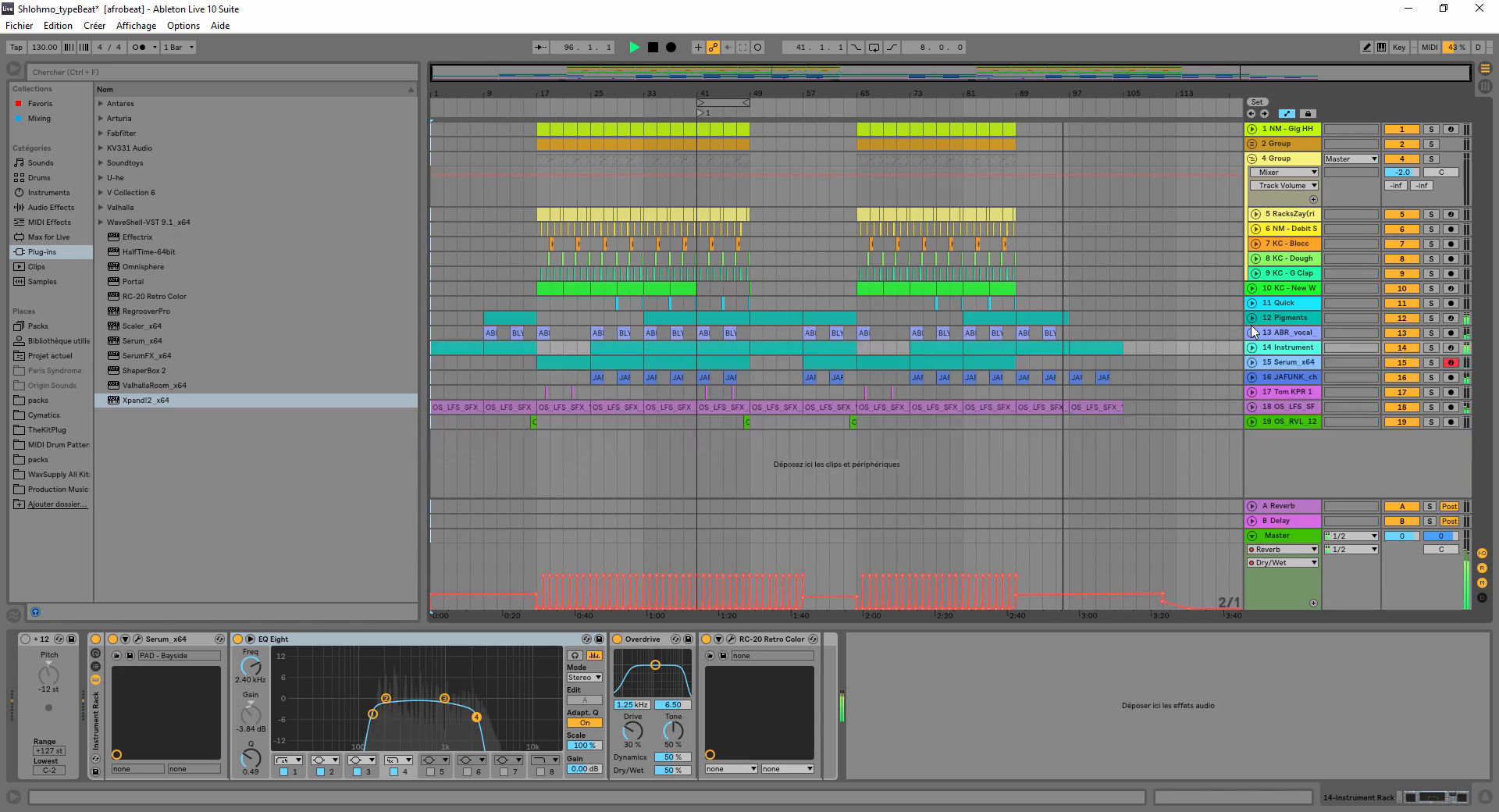
{"action": "left_click", "coordinate": [1255, 229]}
{"action": "left_click", "coordinate": [1255, 228]}
{"action": "left_click", "coordinate": [1255, 243]}
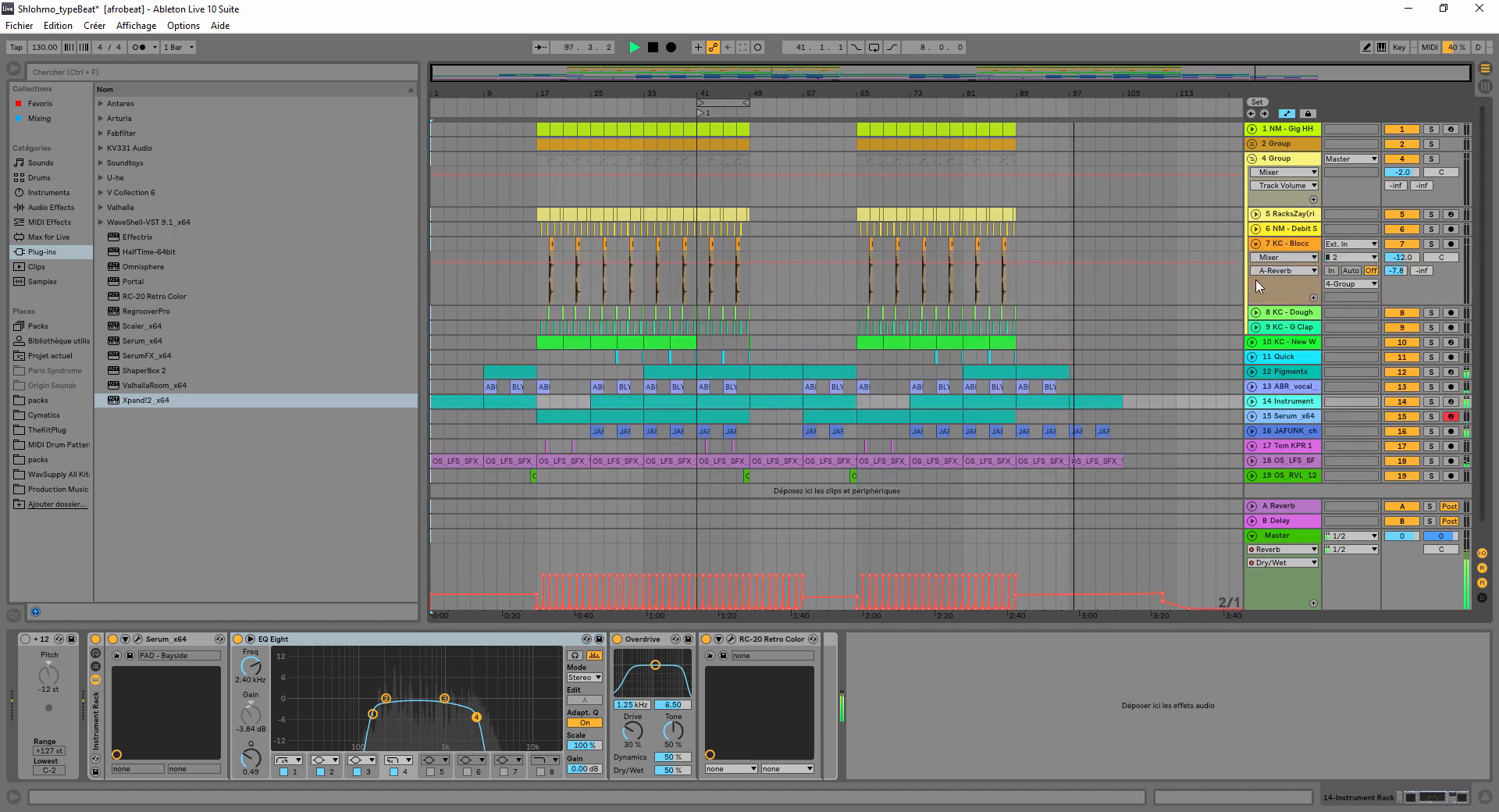
- Briefly check the contents of the KC - Dough and Instrument tracks, and stop playback
{"action": "left_click", "coordinate": [1255, 312]}
{"action": "left_click", "coordinate": [1255, 312]}
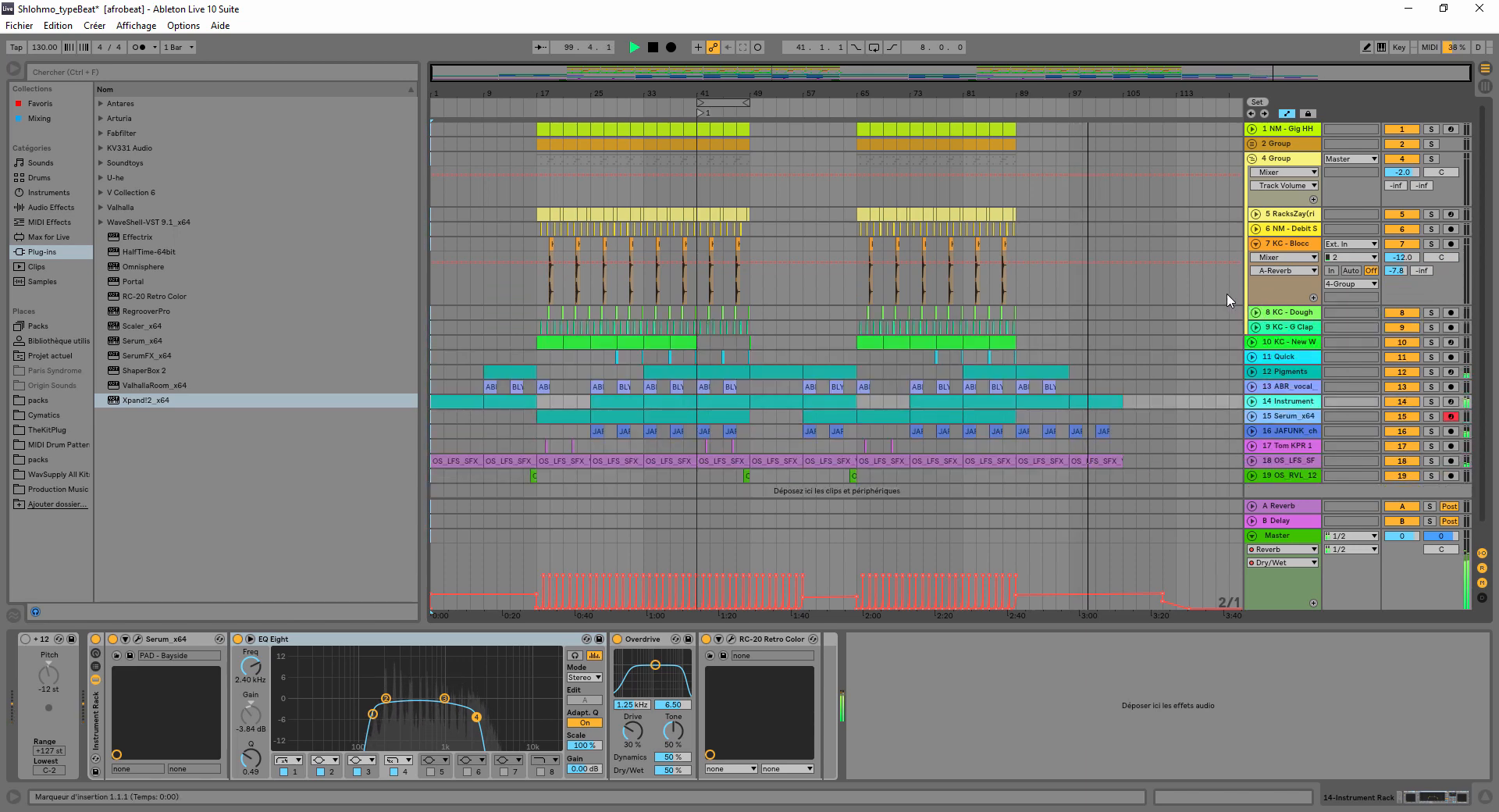
{"action": "left_click", "coordinate": [1252, 403]}
{"action": "left_click", "coordinate": [1251, 402]}
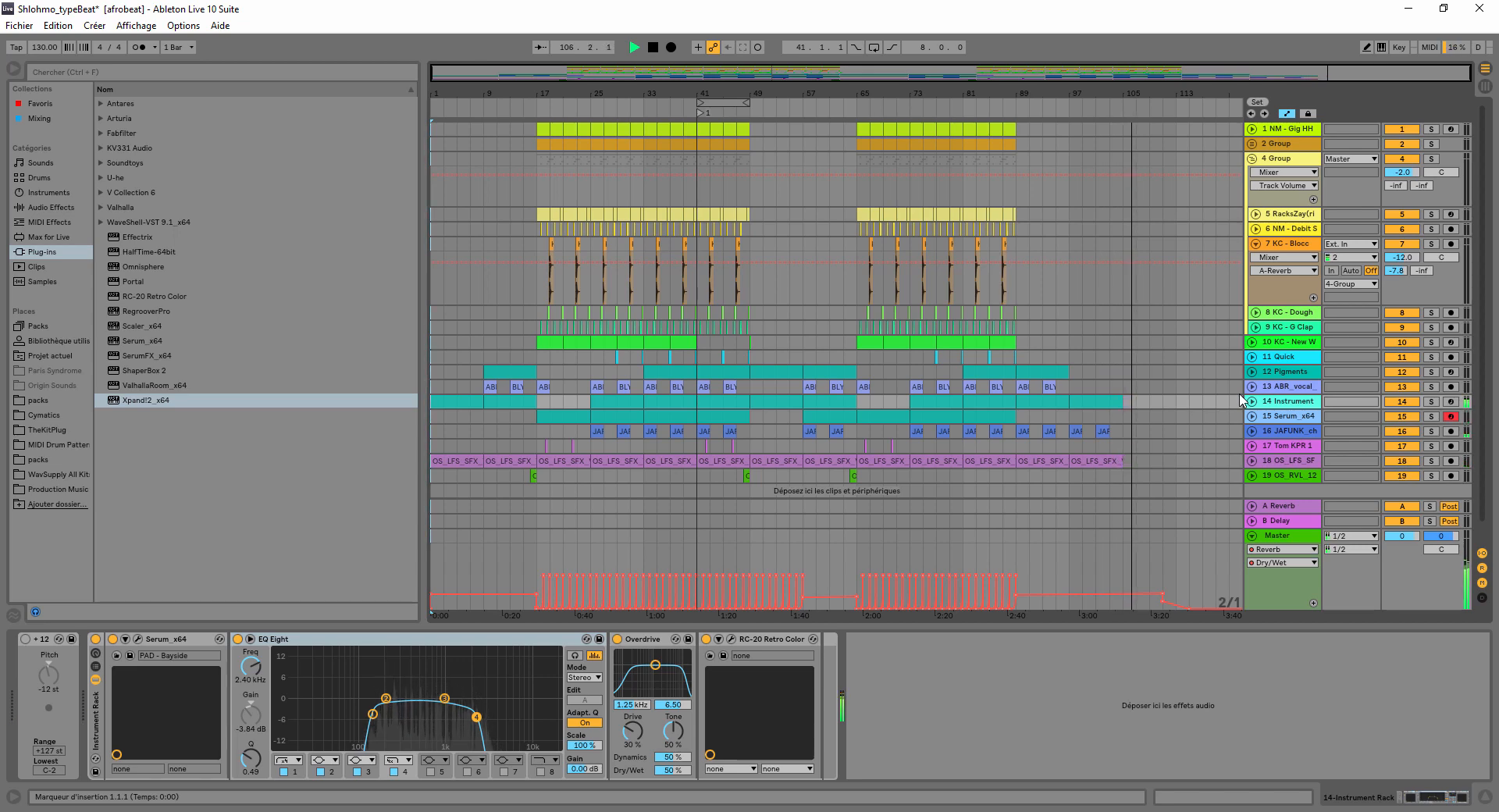
{"action": "left_click", "coordinate": [652, 47]}
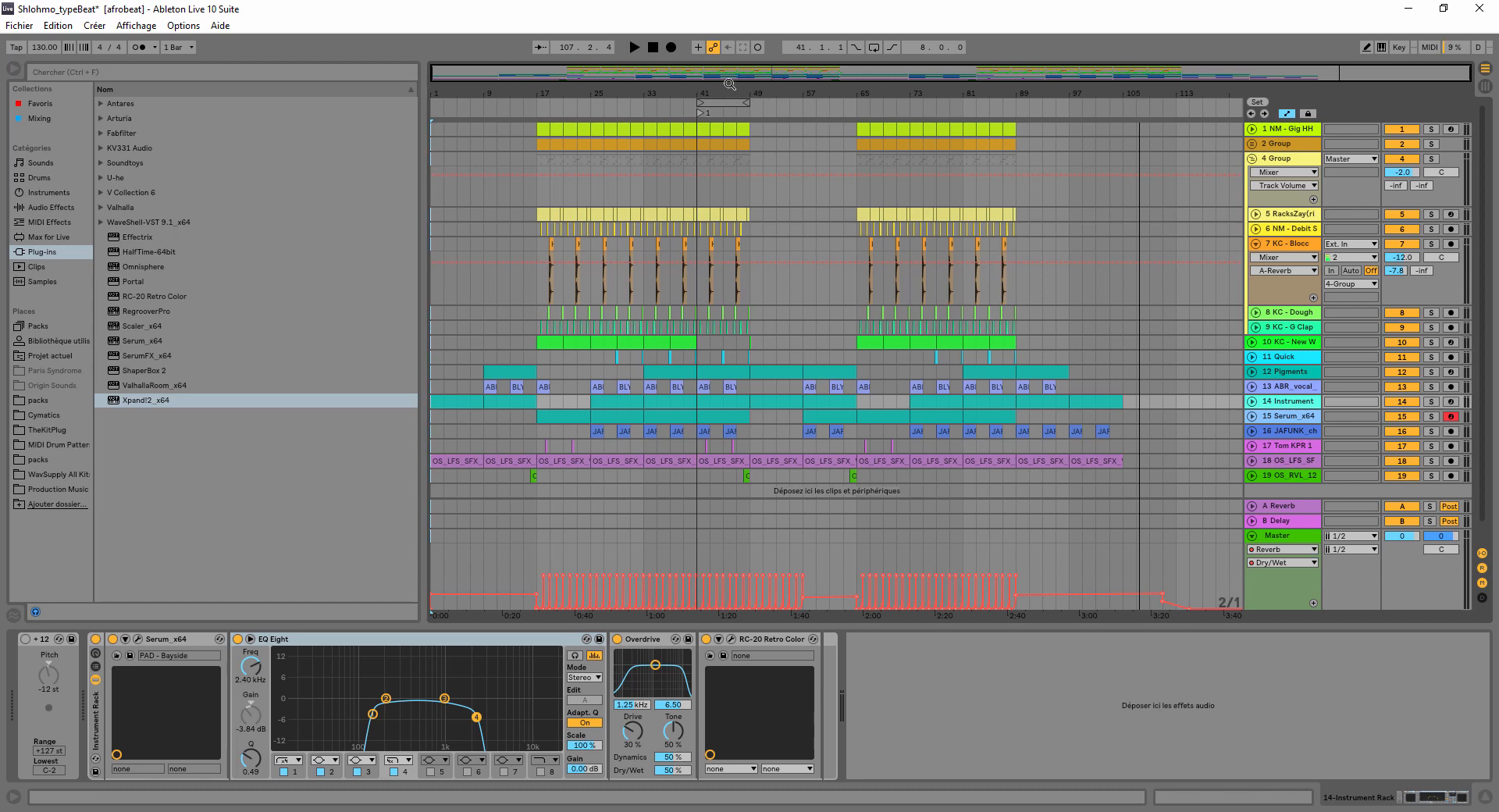
- Unfold the Serum_x64, Pigments and Instrument tracks to show their MIDI notes around bars 31 to 67
{"action": "left_click_drag", "start_coordinate": [729, 83], "coordinate": [711, 80]}
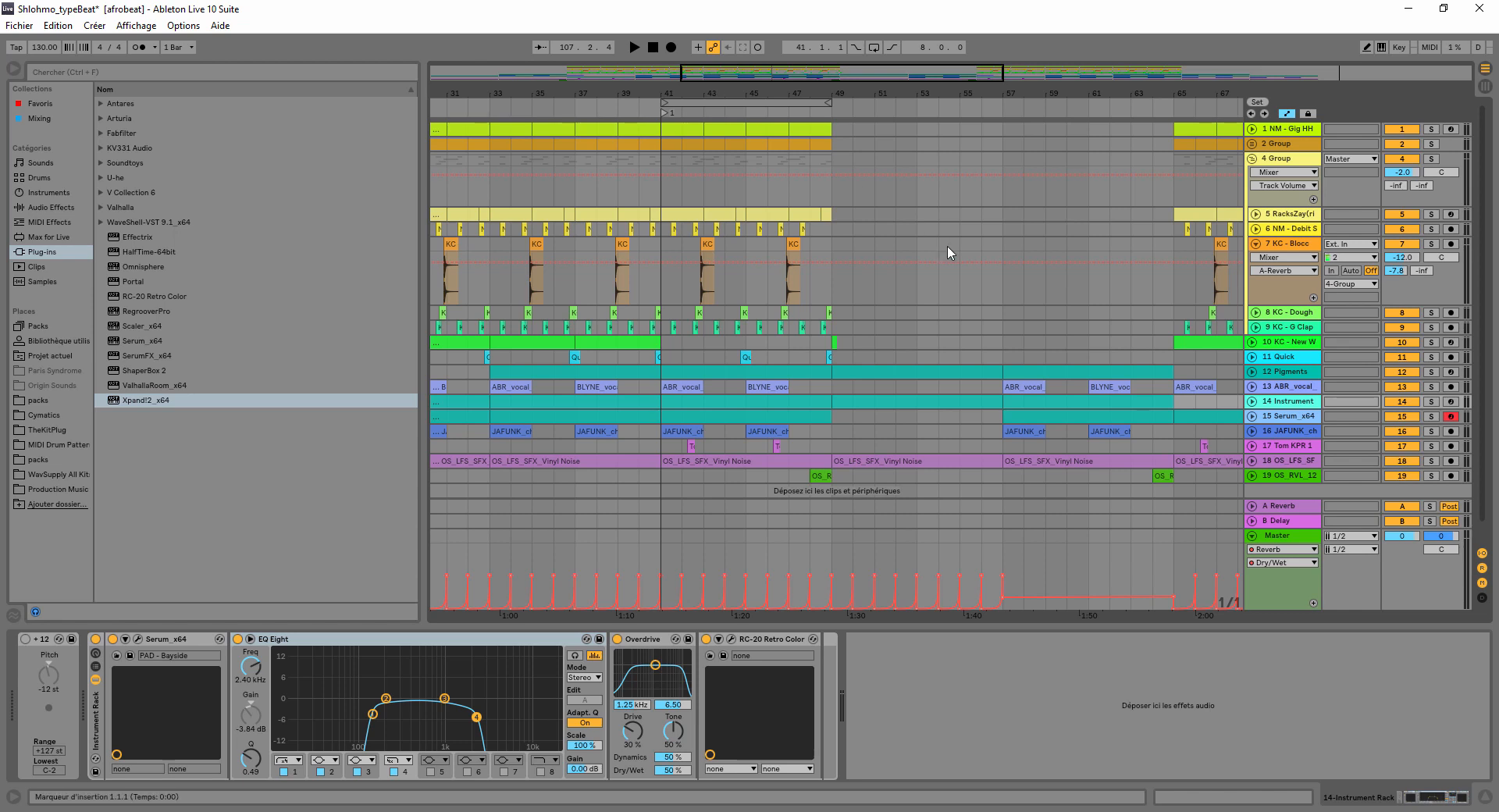
{"action": "scroll", "coordinate": [948, 245], "scroll_direction": "down", "scroll_amount": 1}
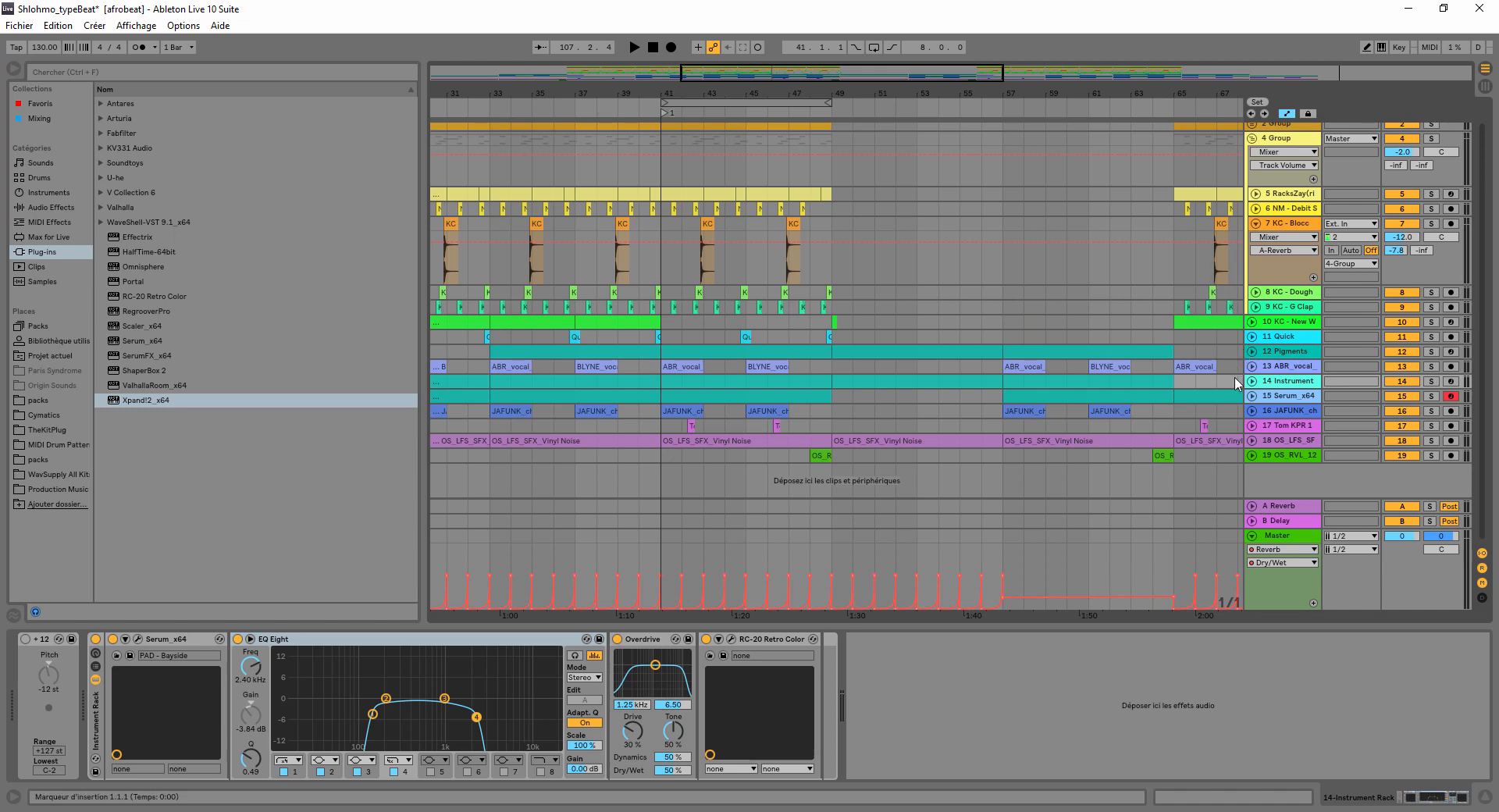
{"action": "left_click", "coordinate": [1251, 396]}
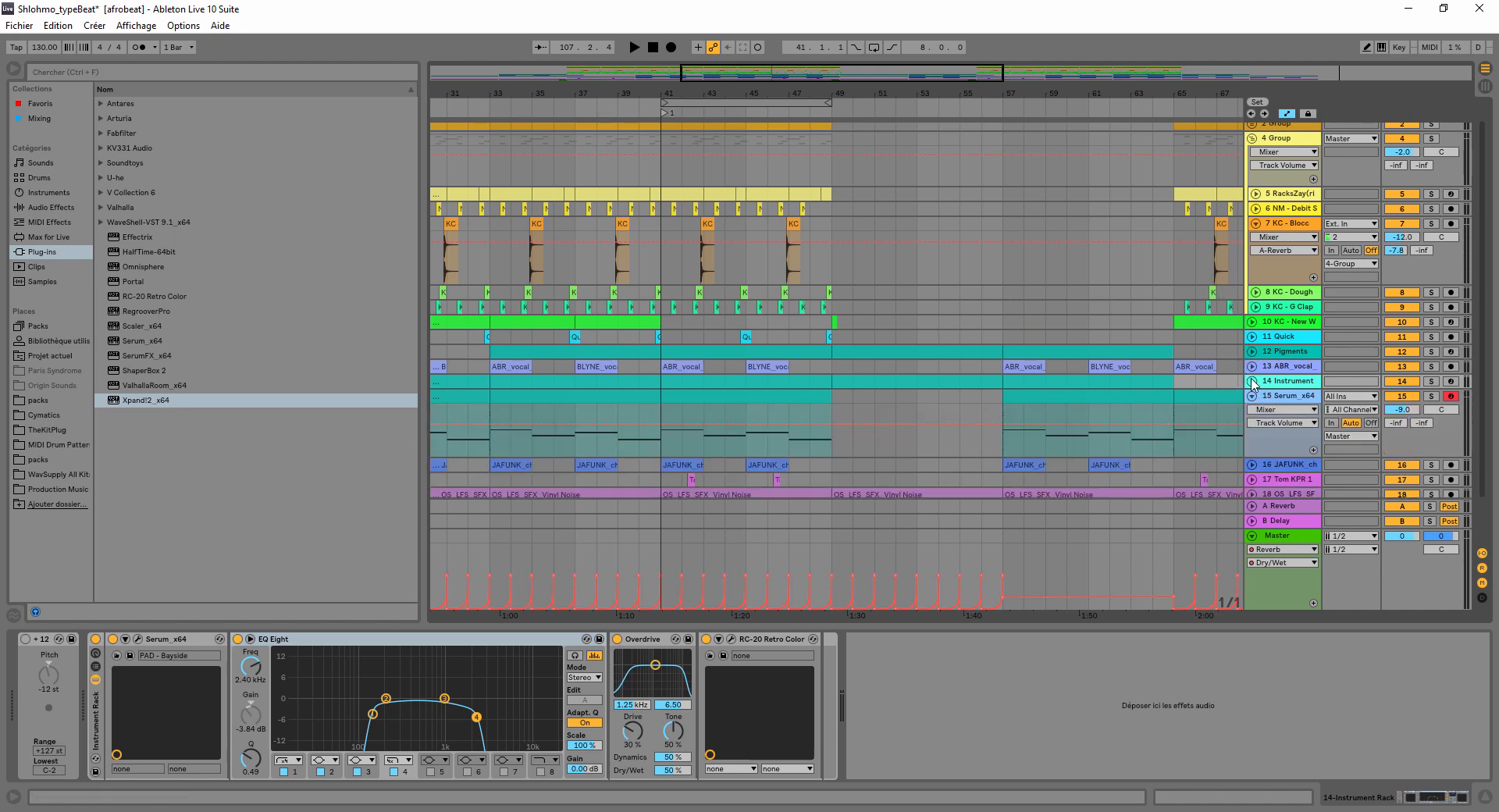
{"action": "scroll", "coordinate": [1240, 396], "scroll_direction": "down", "scroll_amount": 2}
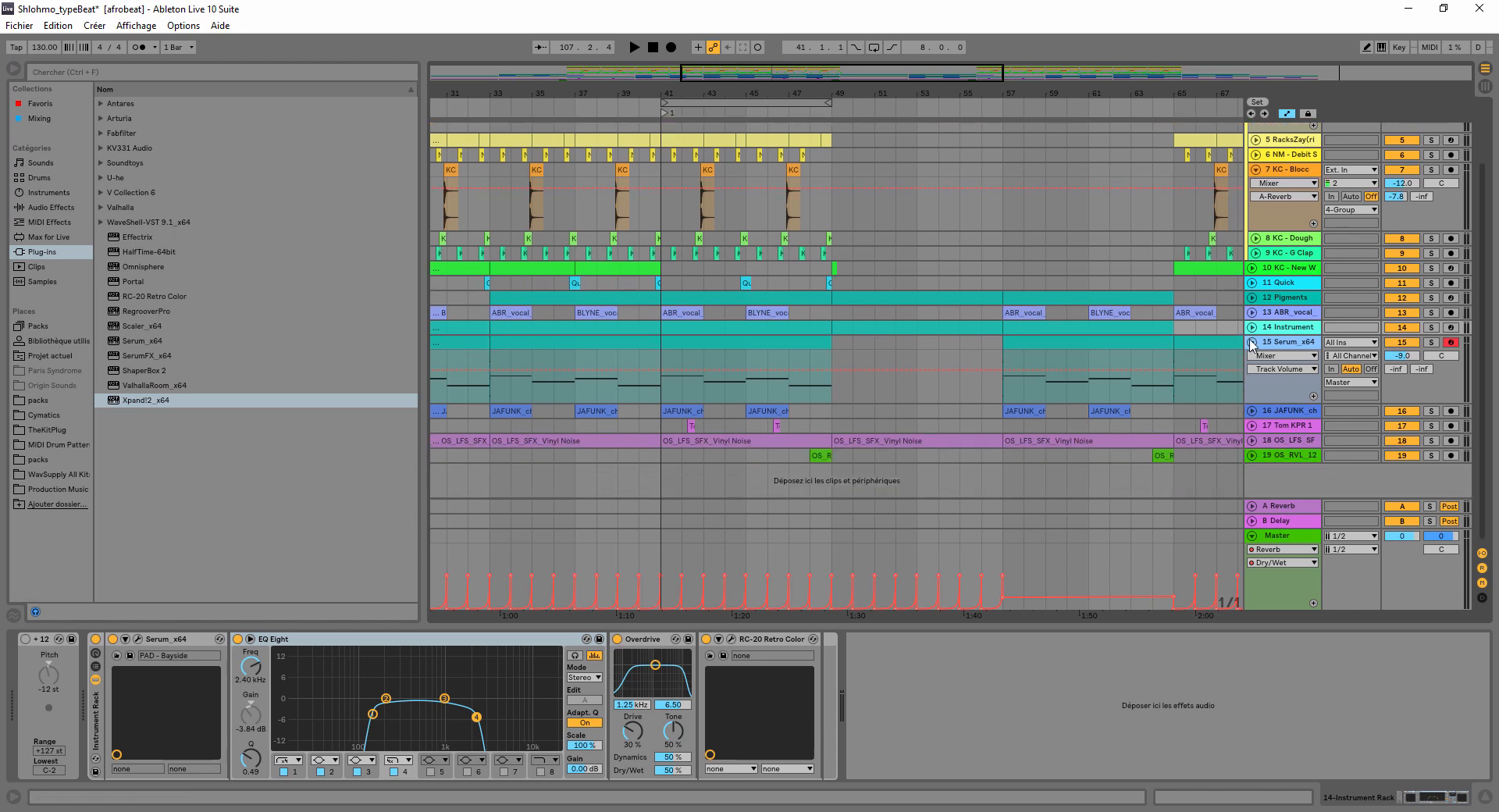
{"action": "left_click", "coordinate": [1253, 299]}
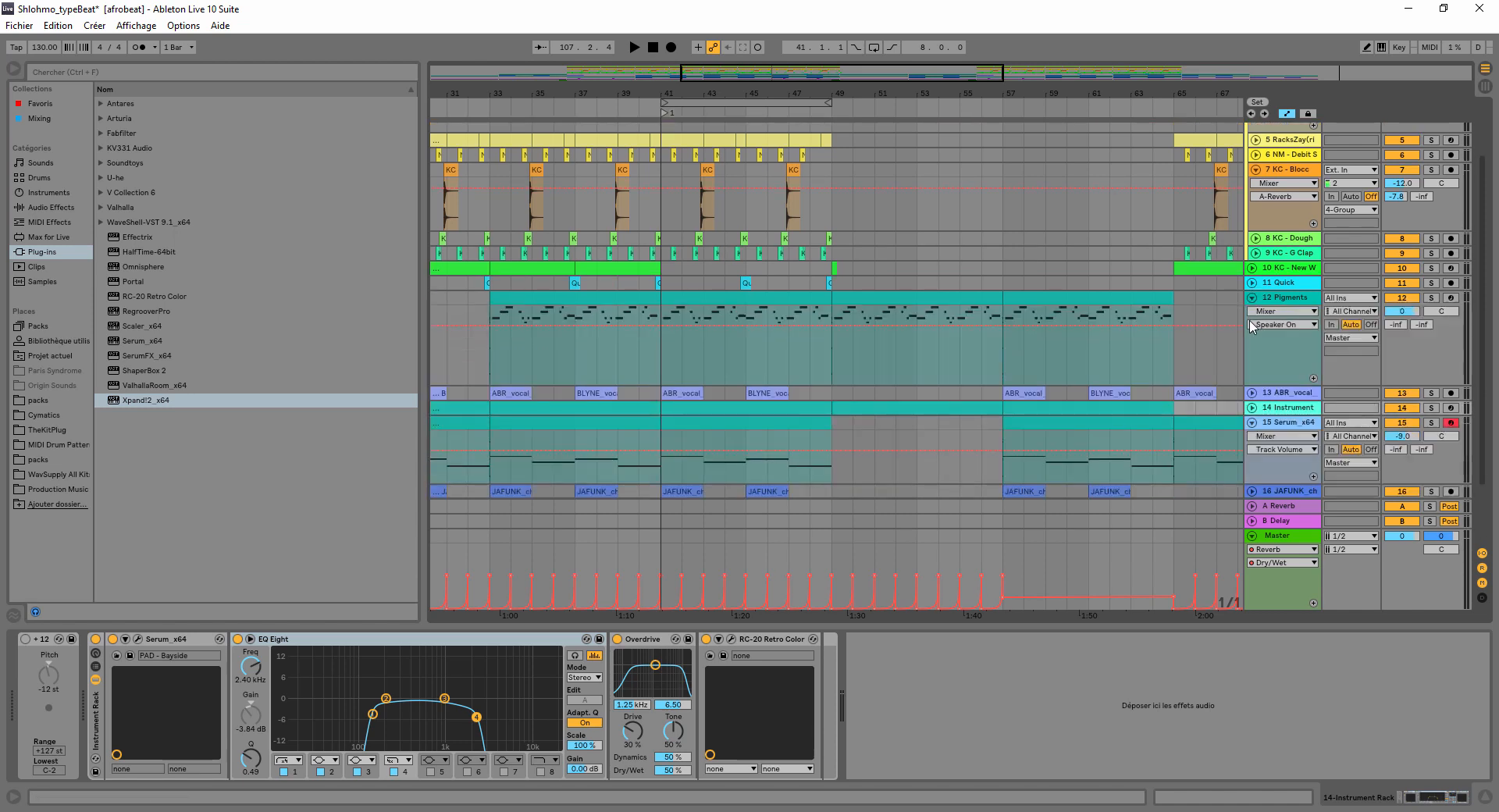
{"action": "left_click", "coordinate": [1252, 408]}
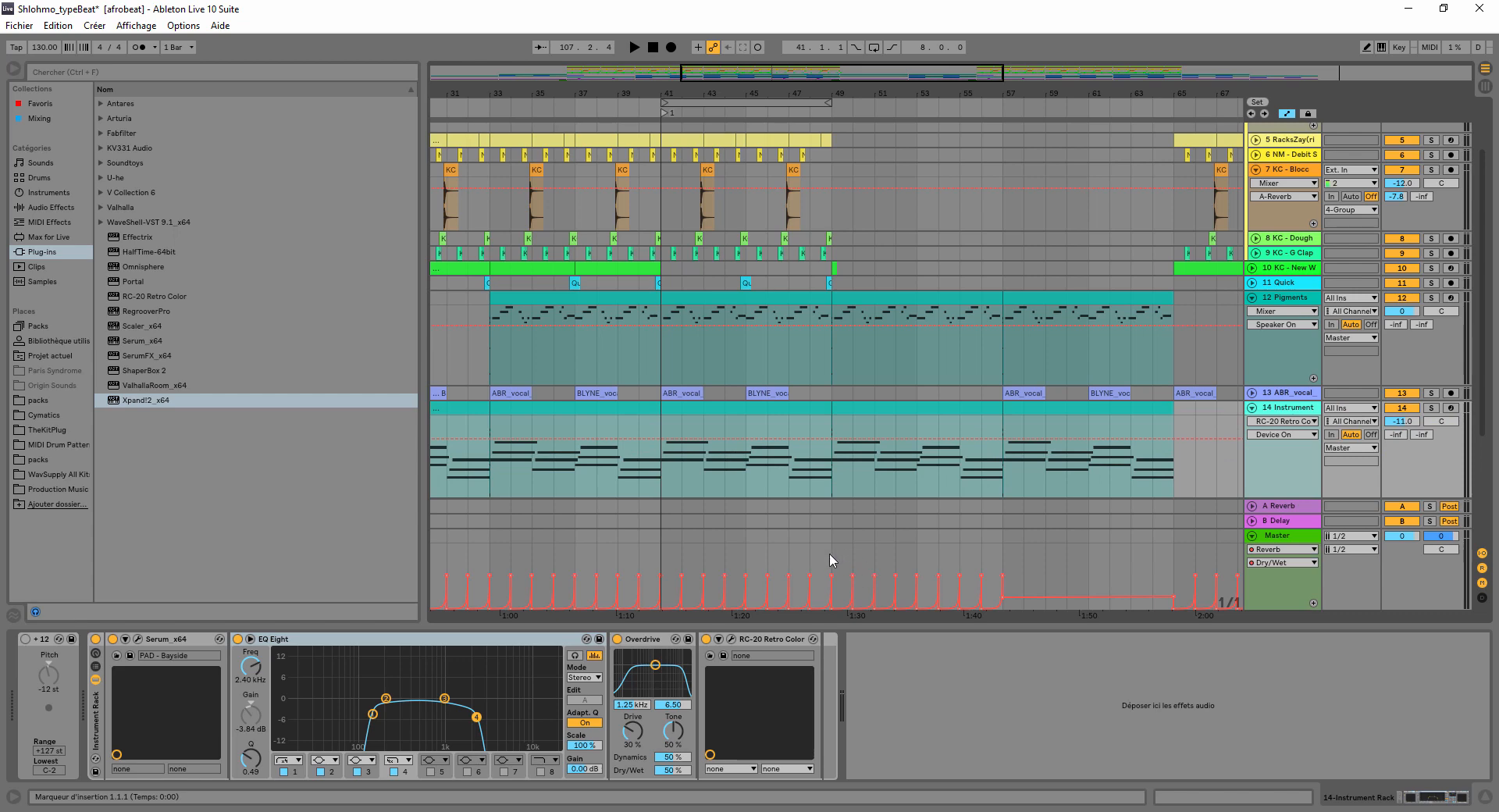
- Select bars 41 to 49 across the tracks and loop the selection
{"action": "left_click_drag", "start_coordinate": [830, 552], "coordinate": [658, 86]}
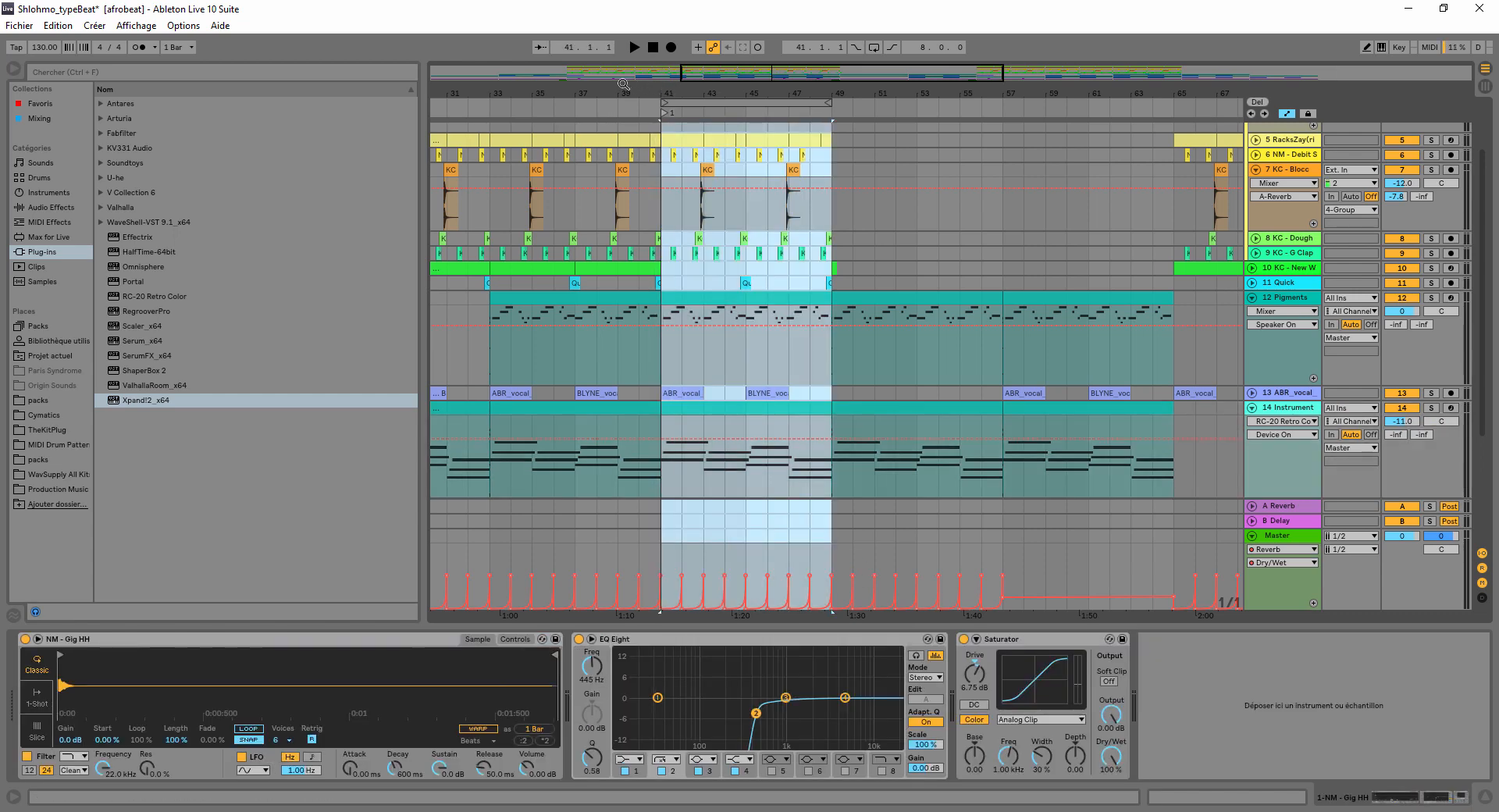
{"action": "key", "text": "ctrl+l"}
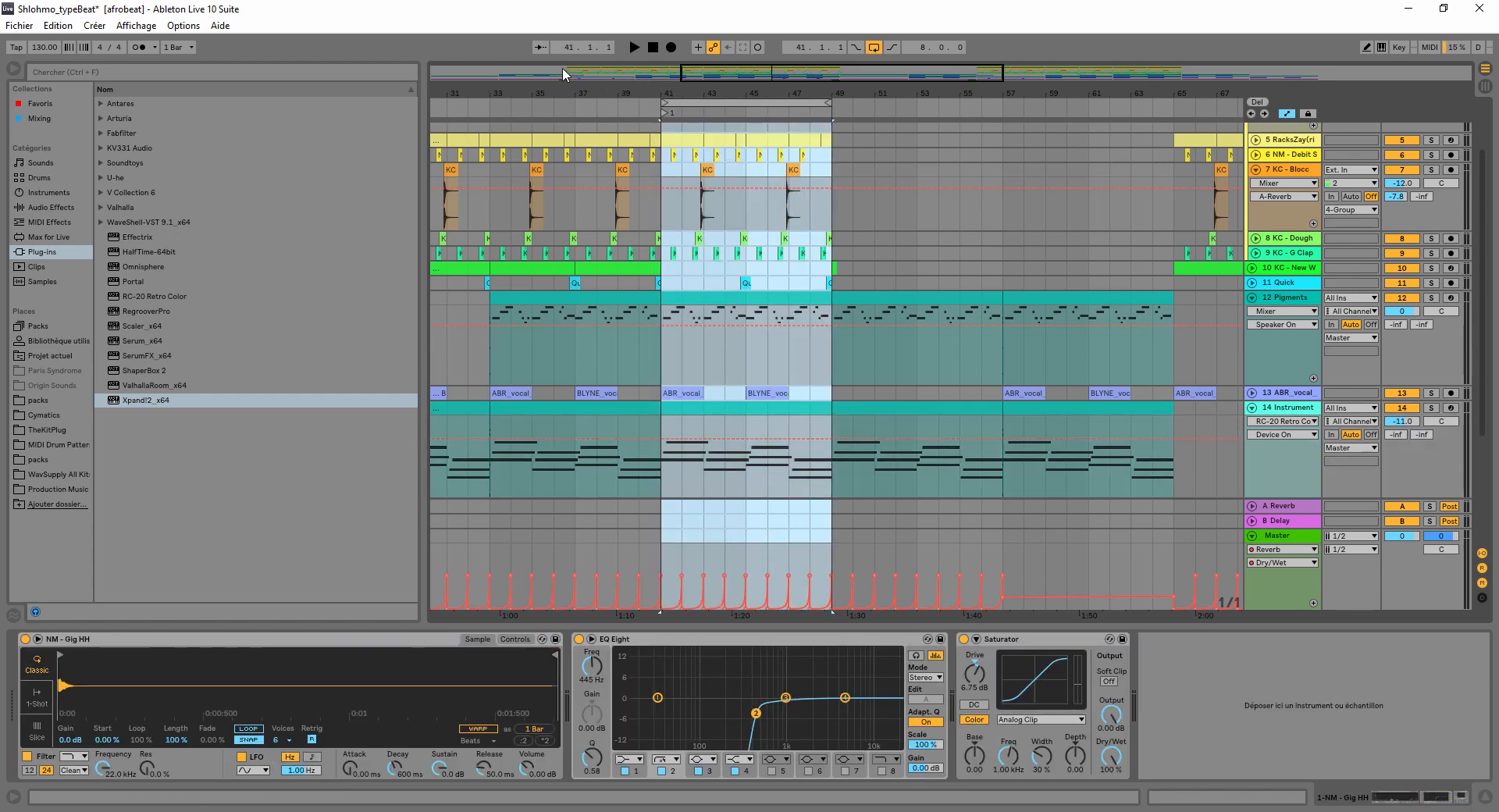
- Bypass EQ Eight, Overdrive and RC-20 Retro Color on the Instrument track and play it in solo
{"action": "left_click", "coordinate": [1284, 414]}
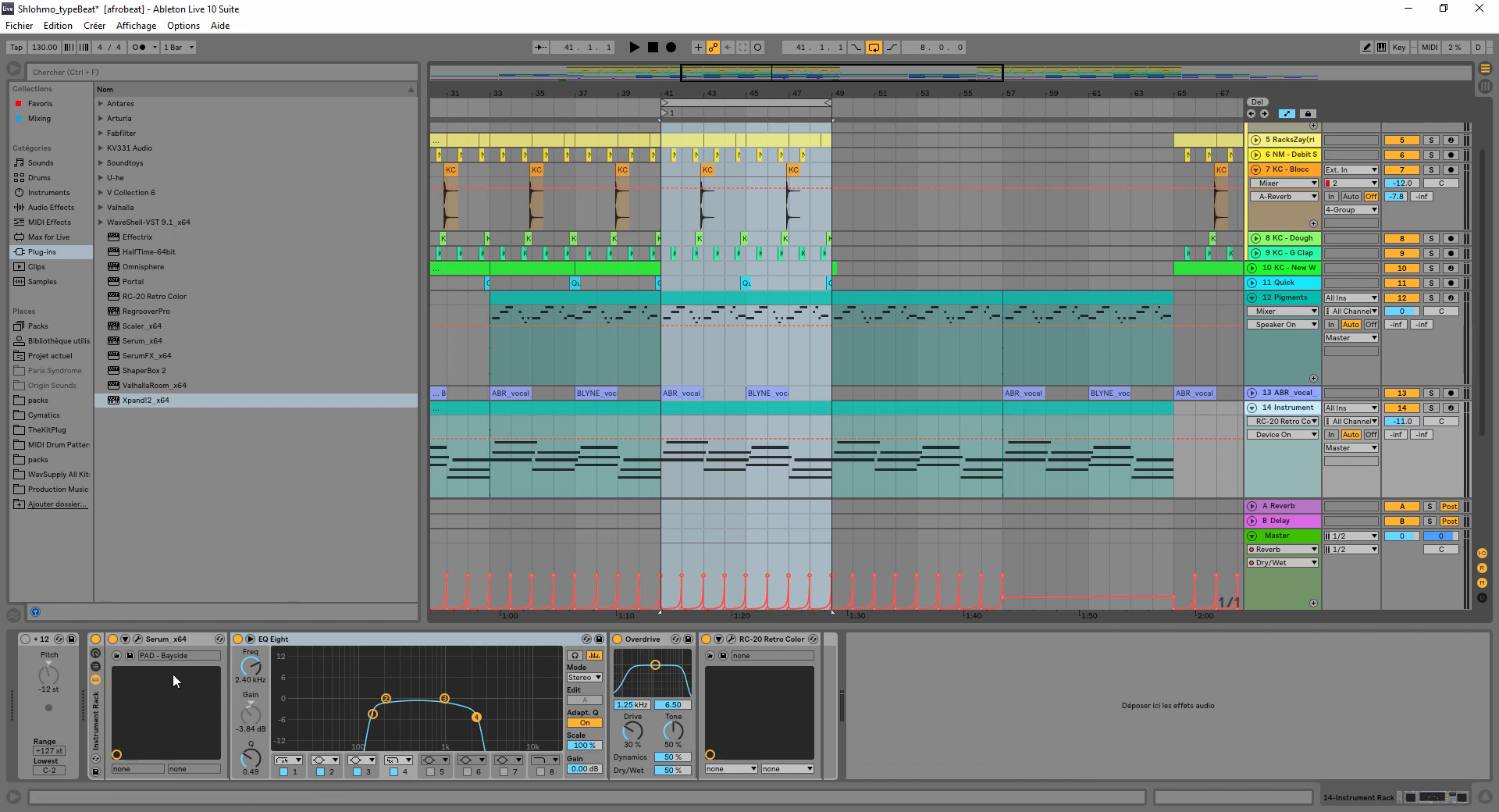
{"action": "left_click", "coordinate": [238, 639]}
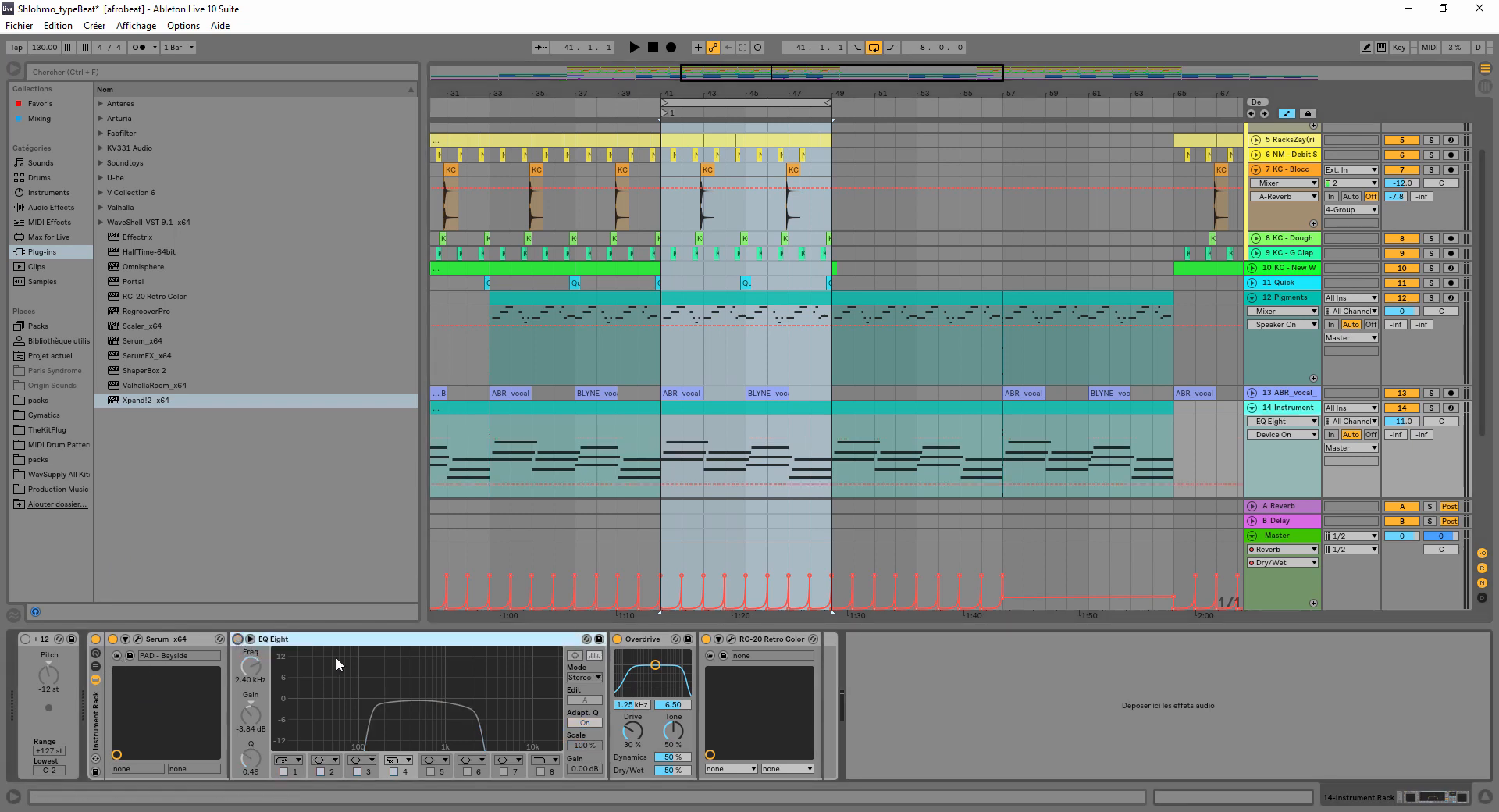
{"action": "left_click", "coordinate": [617, 639]}
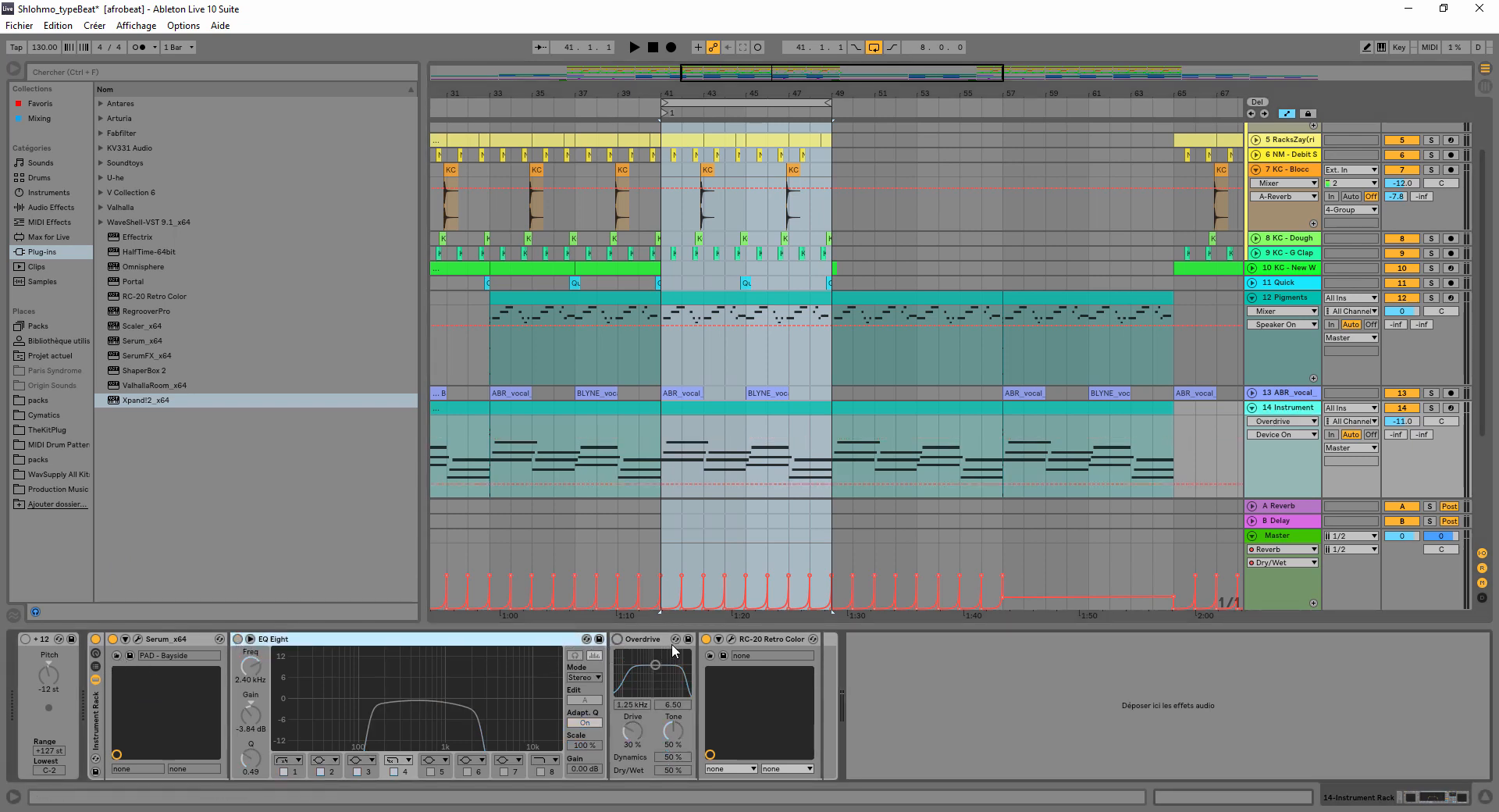
{"action": "left_click", "coordinate": [705, 639]}
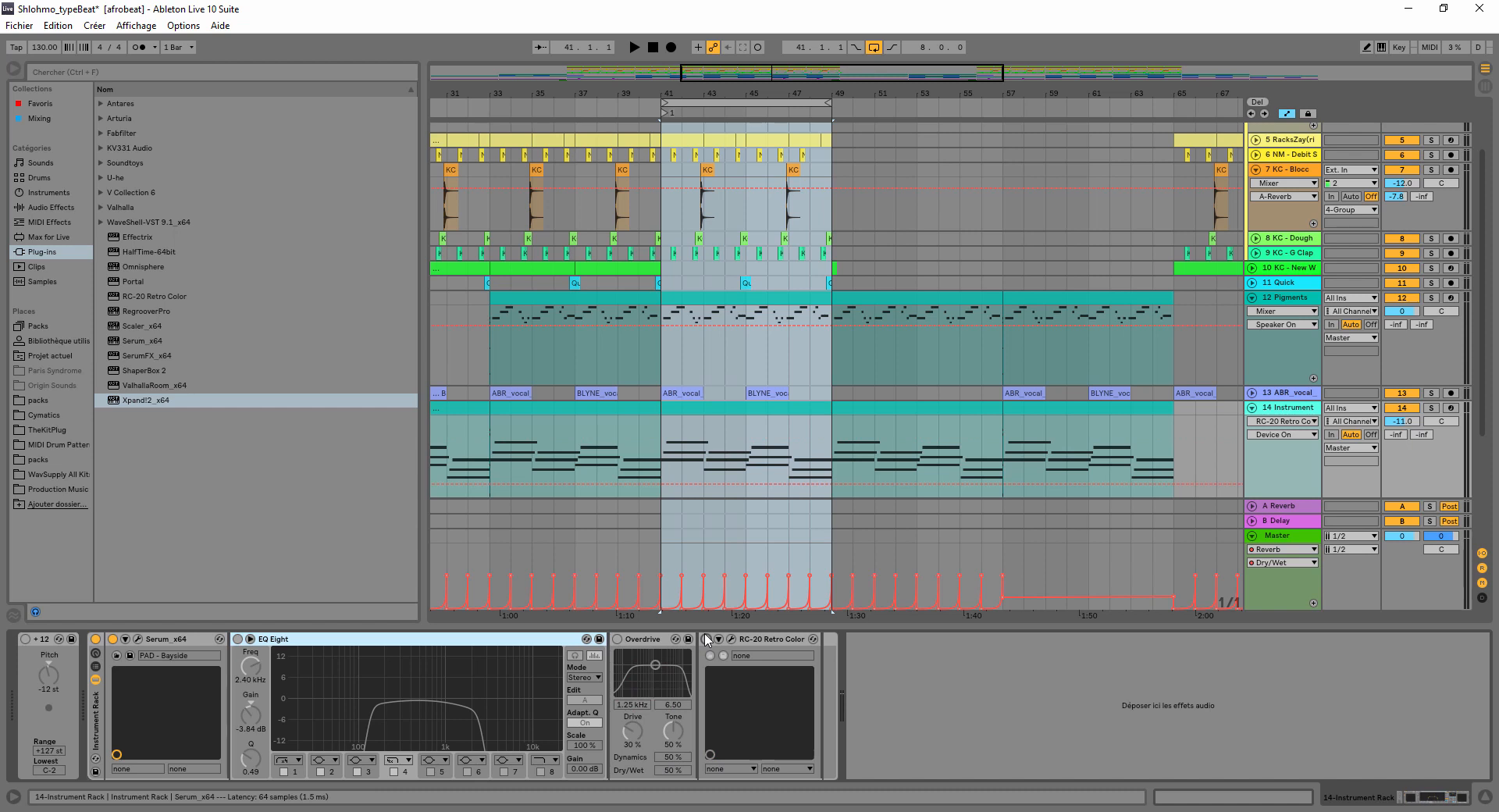
{"action": "left_click", "coordinate": [1432, 408]}
{"action": "key", "text": "space"}
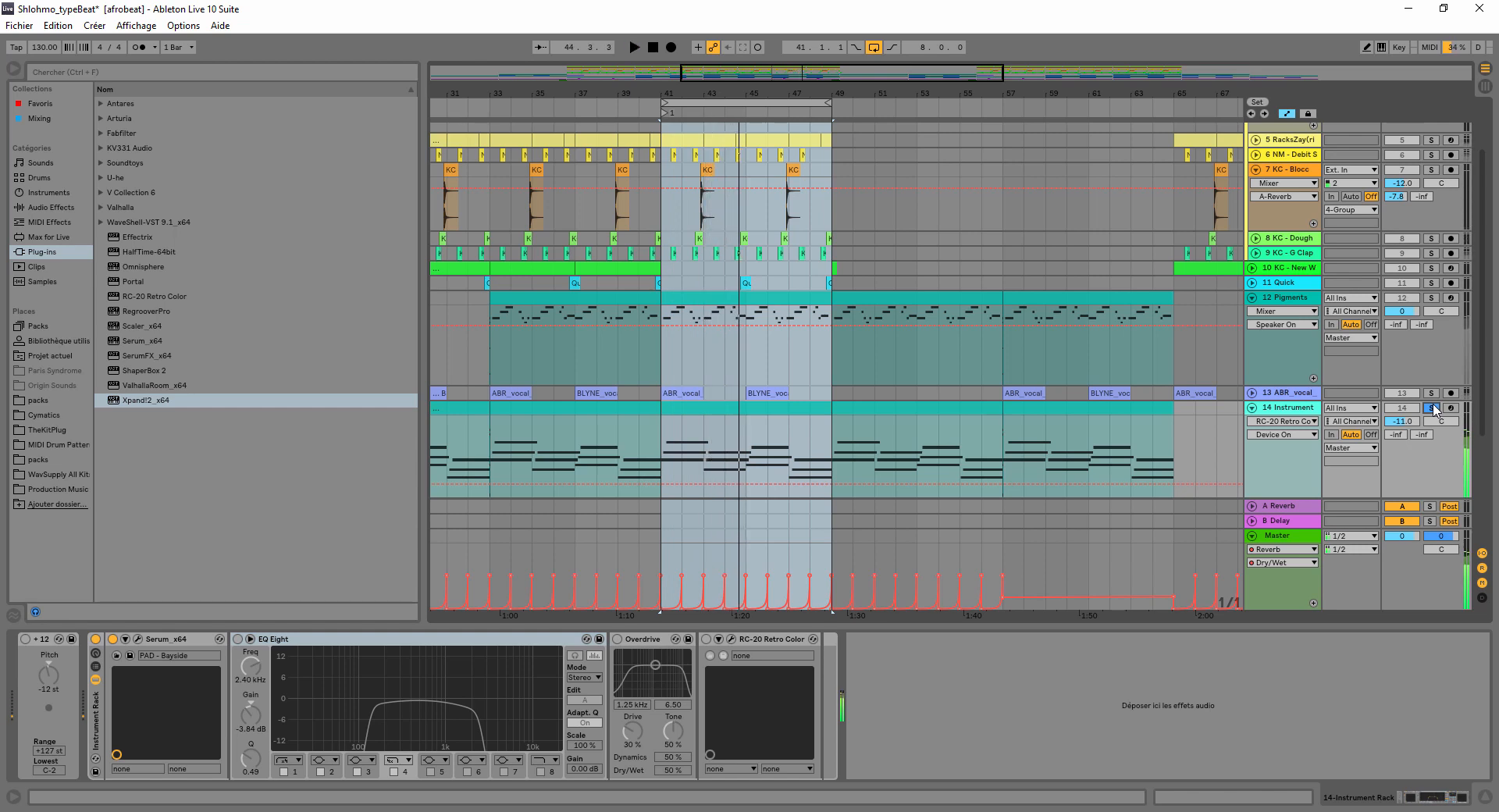
- Turn EQ Eight, Overdrive and RC-20 Retro Color back on and audition the soloed Instrument track with its effects
{"action": "left_click", "coordinate": [238, 639]}
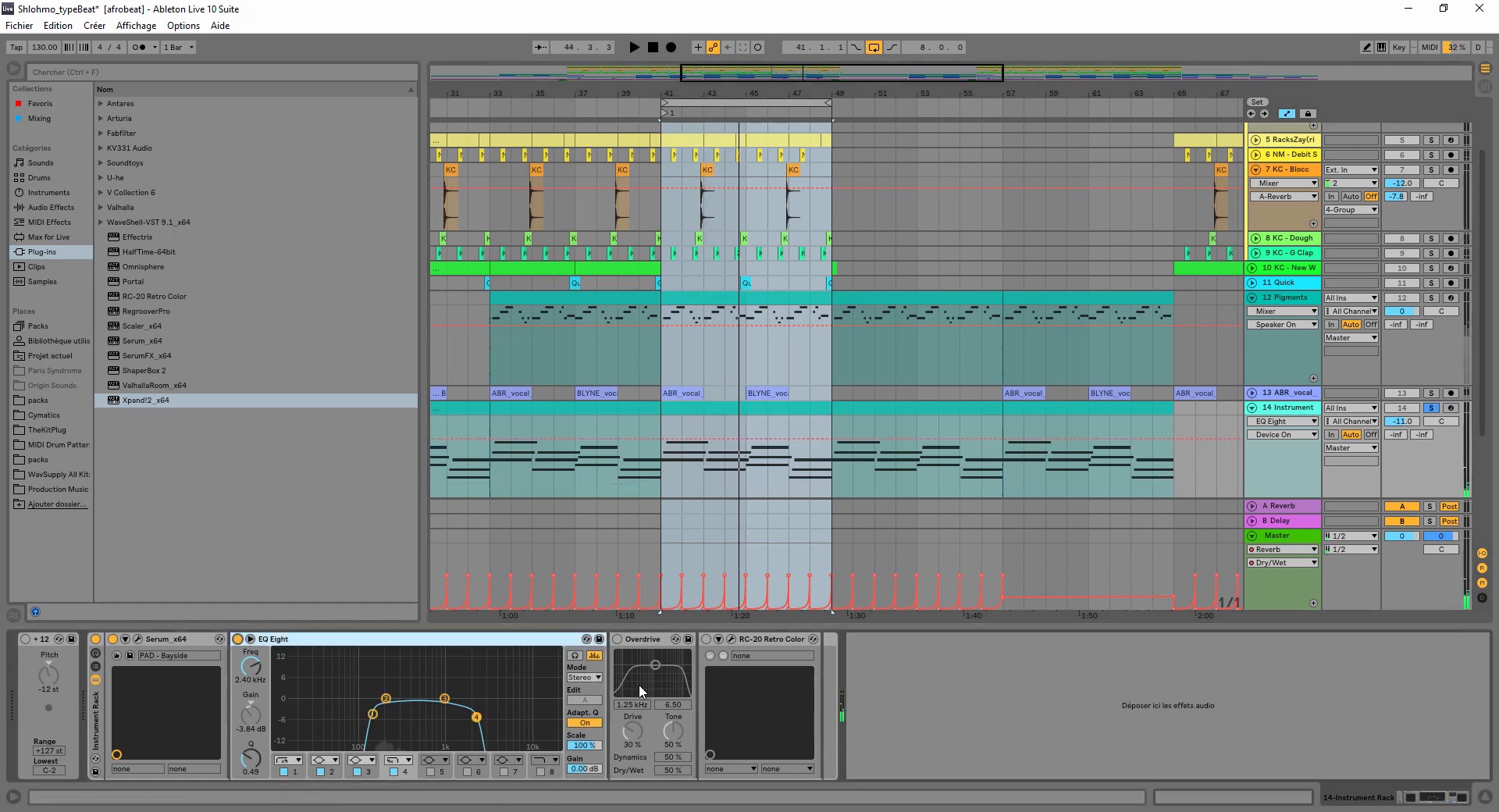
{"action": "left_click", "coordinate": [617, 639]}
{"action": "left_click", "coordinate": [706, 639]}
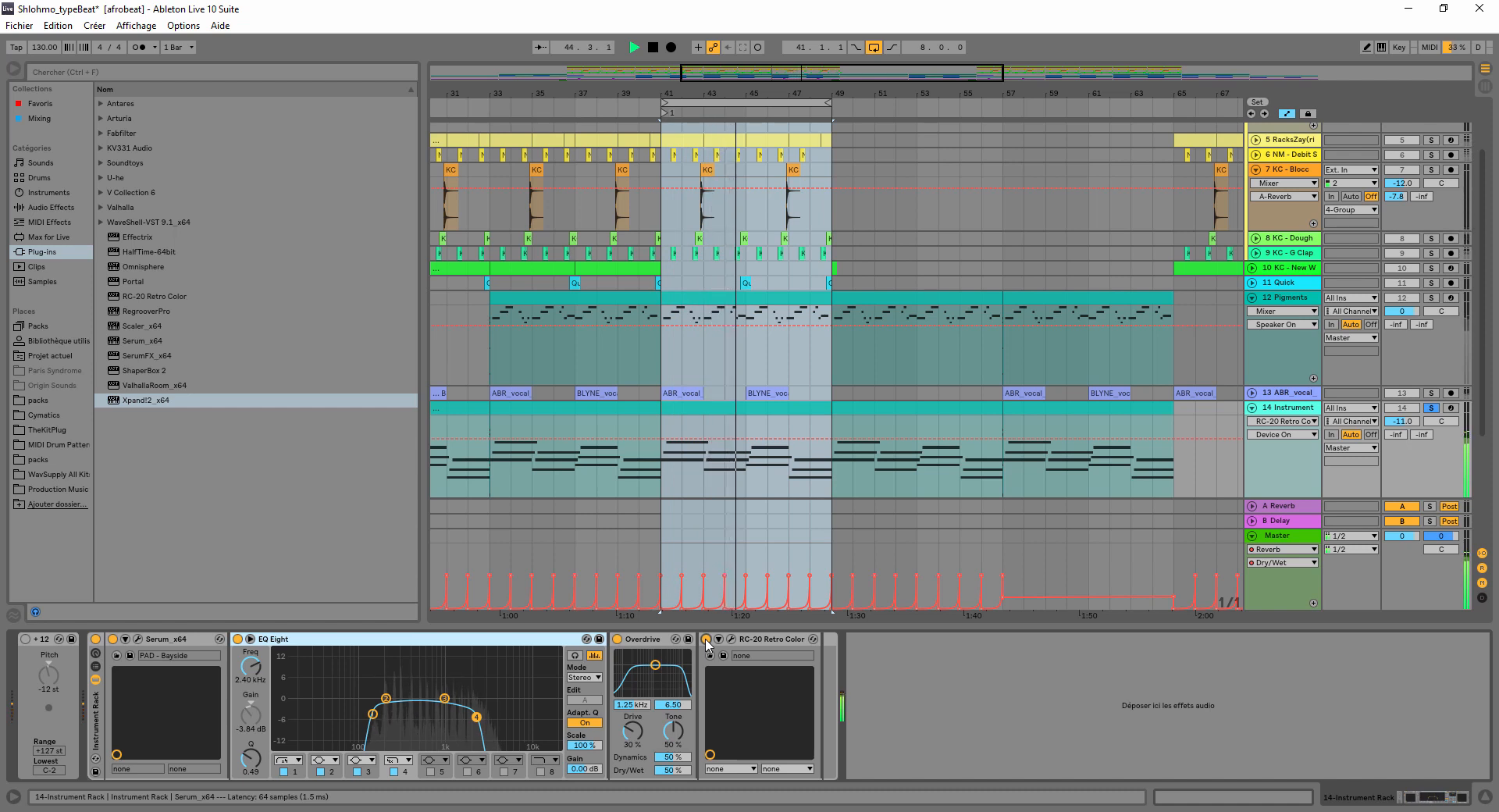
{"action": "key", "text": "space"}
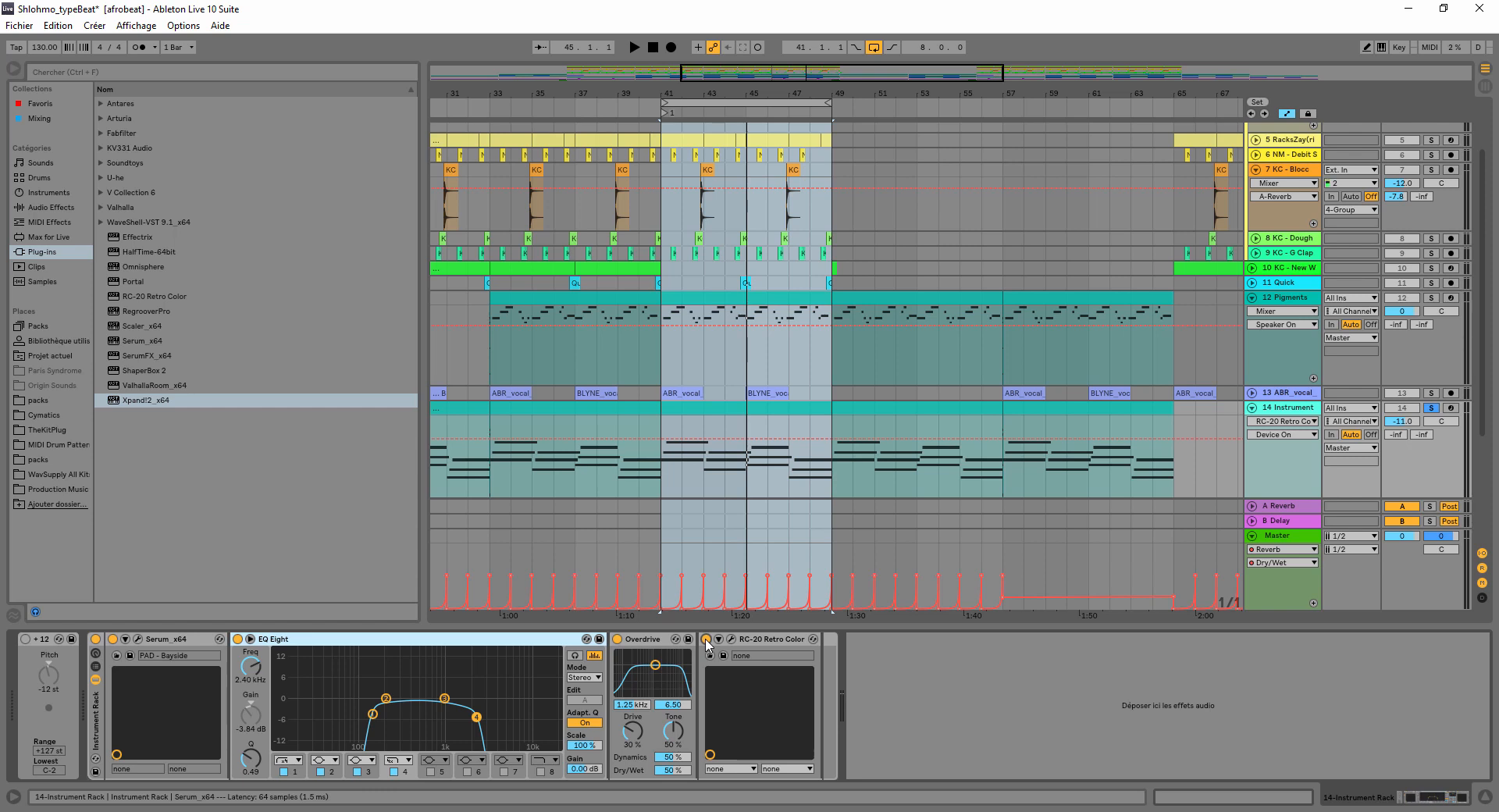
- Open RC-20 Retro Color on the Instrument track, examine its module settings, and close it
{"action": "left_click", "coordinate": [731, 639]}
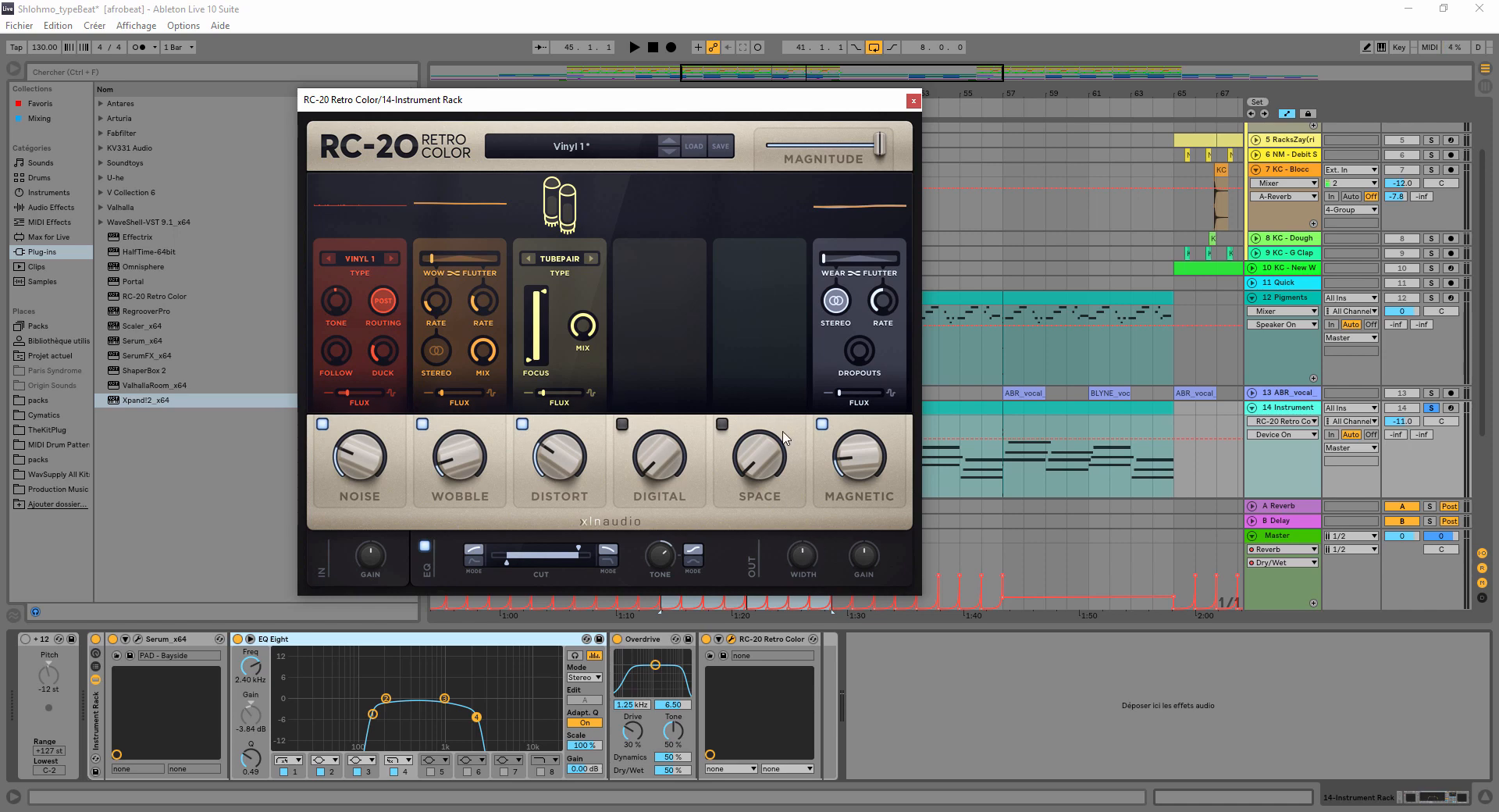
{"action": "left_click", "coordinate": [912, 101]}
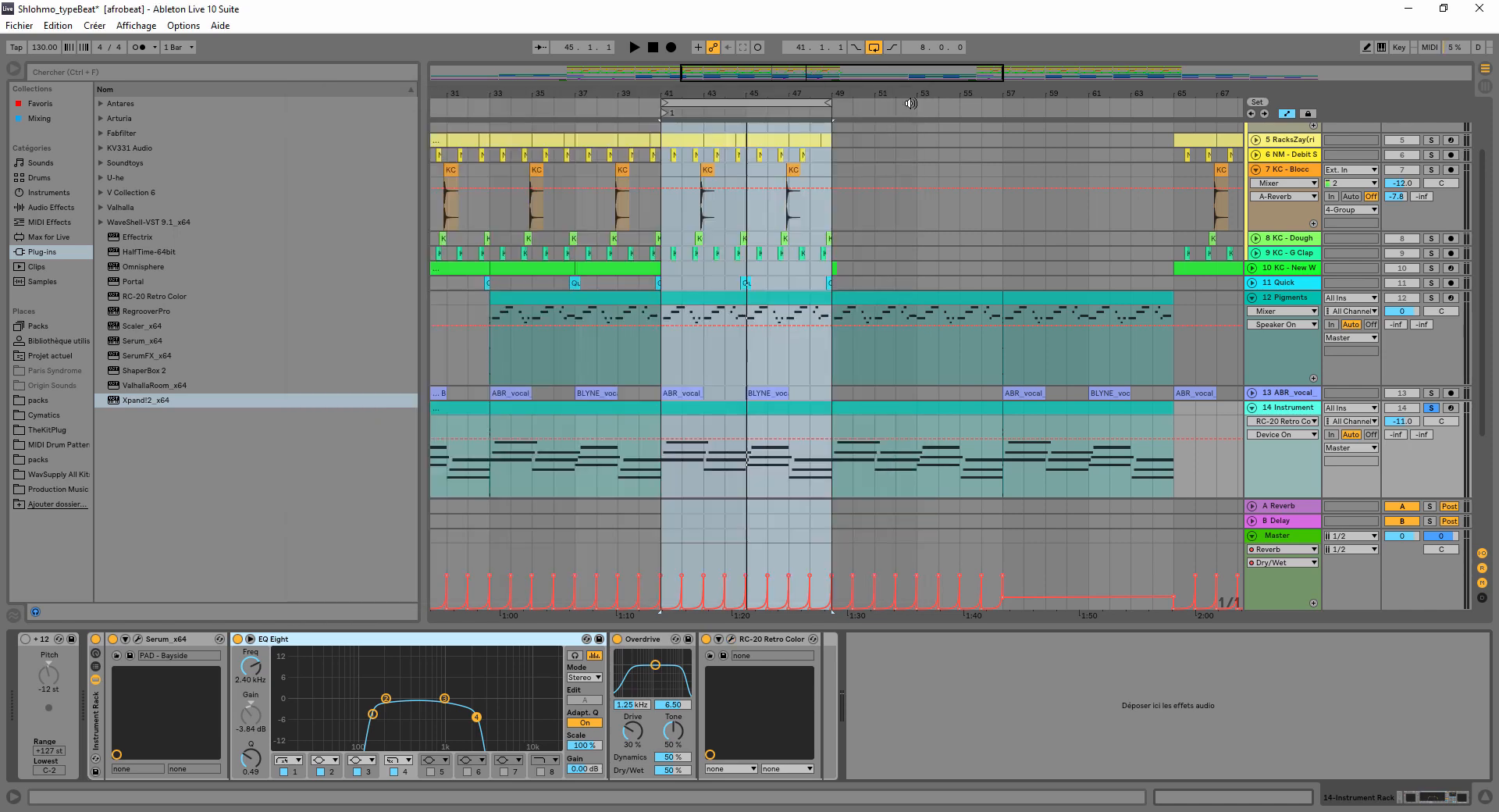
- Show the Pigments track's device chain, and solo the track to audition it in the loop
{"action": "scroll", "coordinate": [812, 559], "scroll_direction": "down", "scroll_amount": 4}
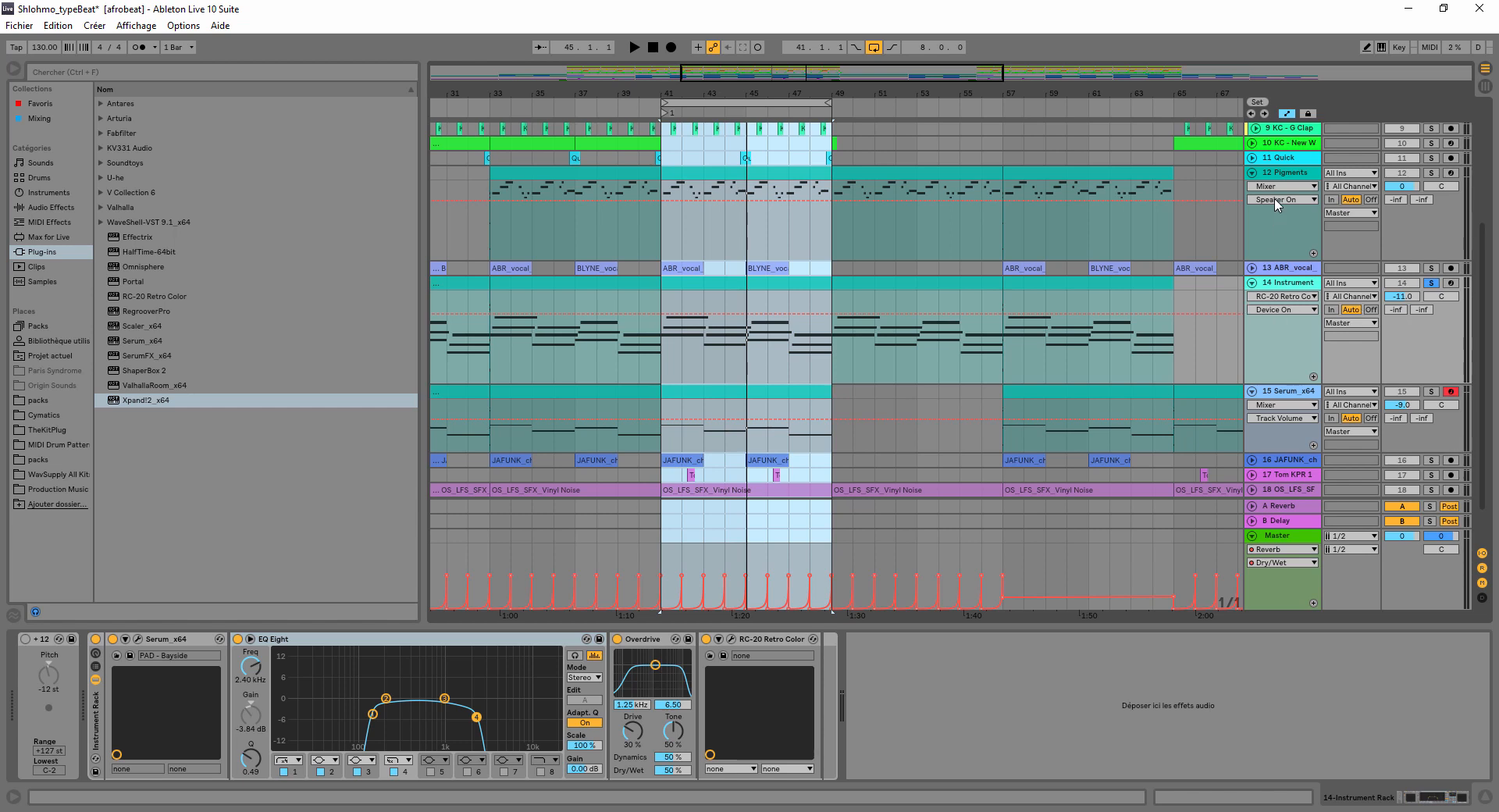
{"action": "left_click", "coordinate": [1282, 173]}
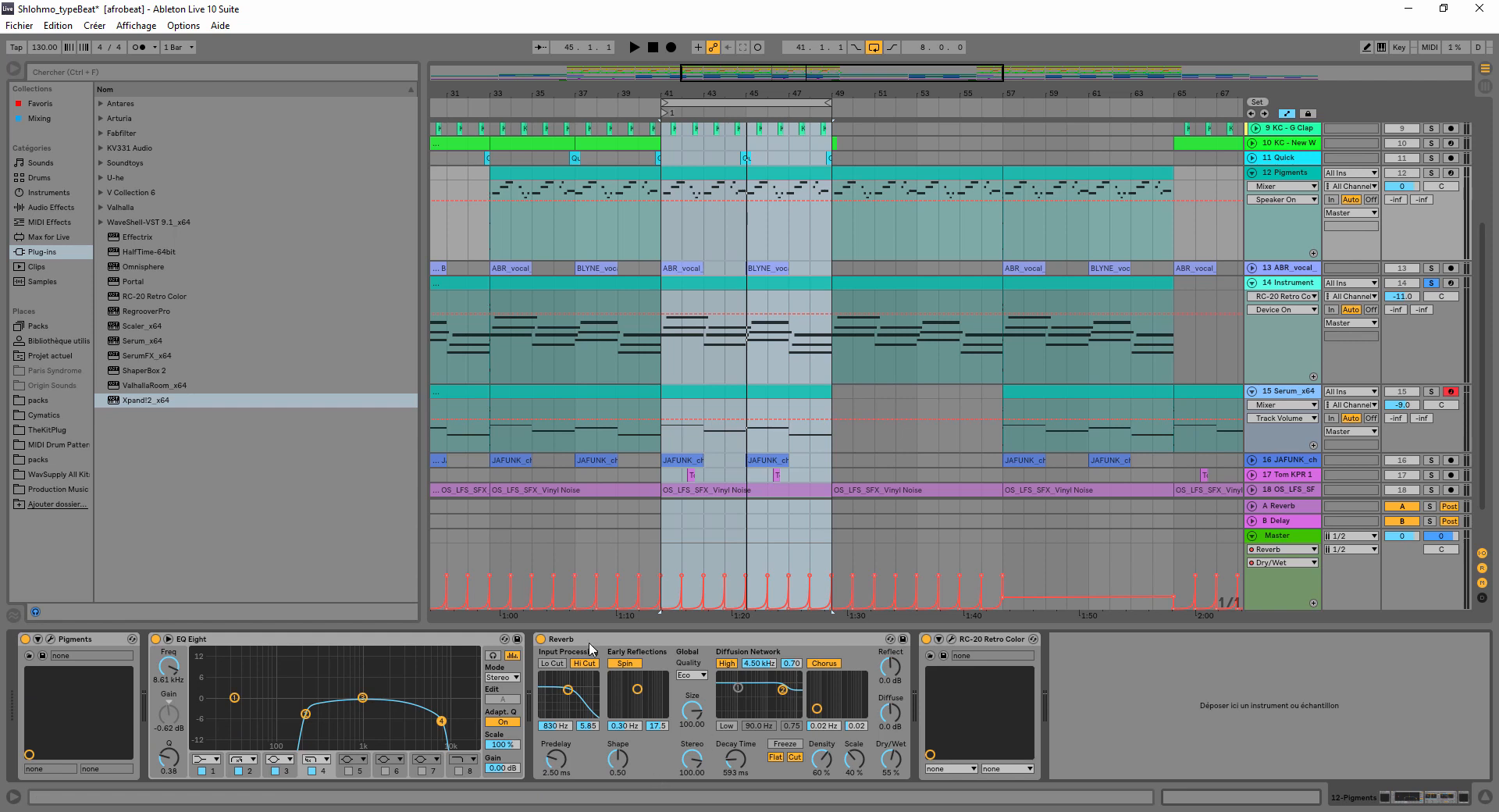
{"action": "left_click", "coordinate": [1431, 172]}
{"action": "key", "text": "space"}
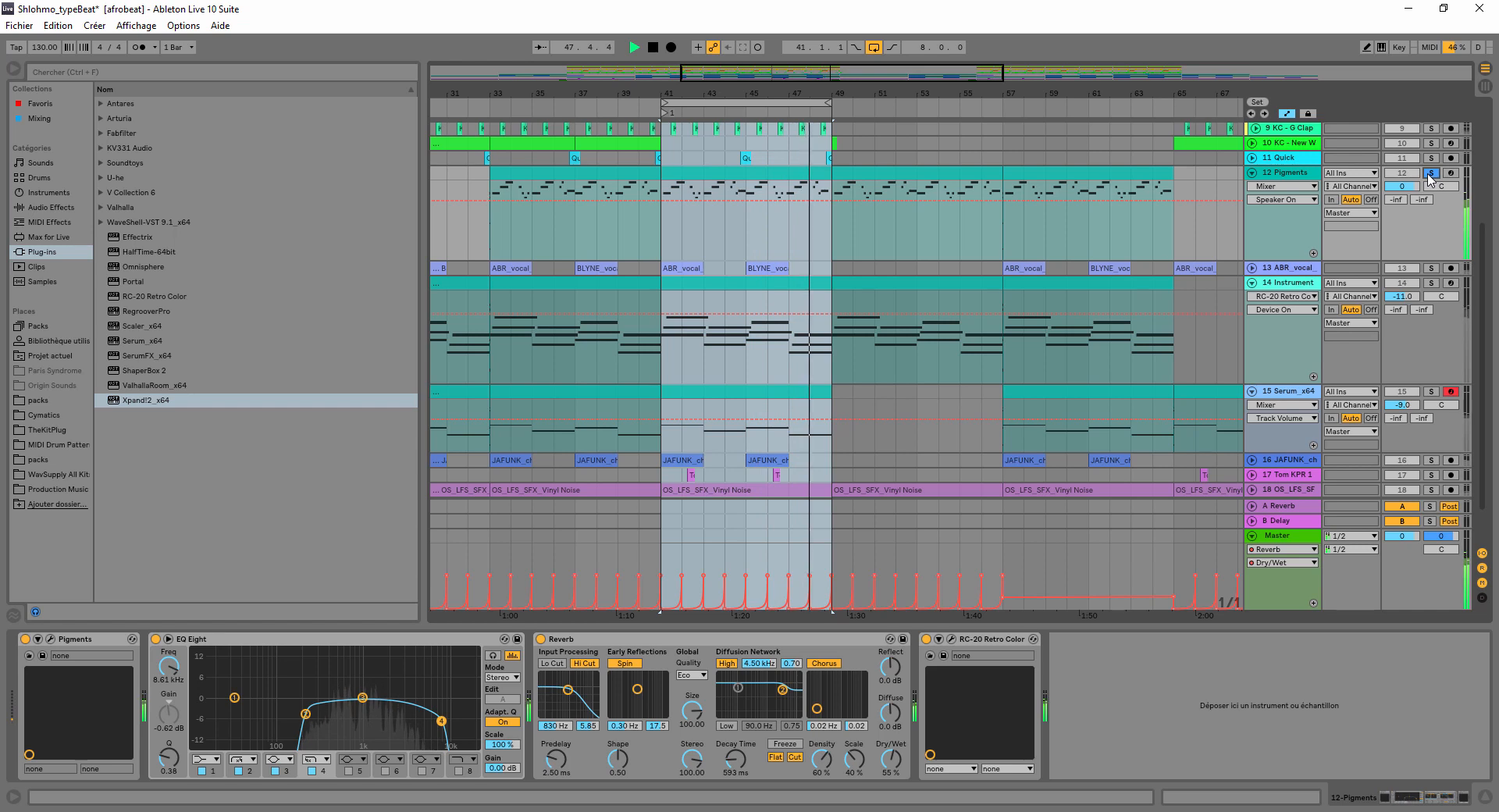
{"action": "key", "text": "space"}
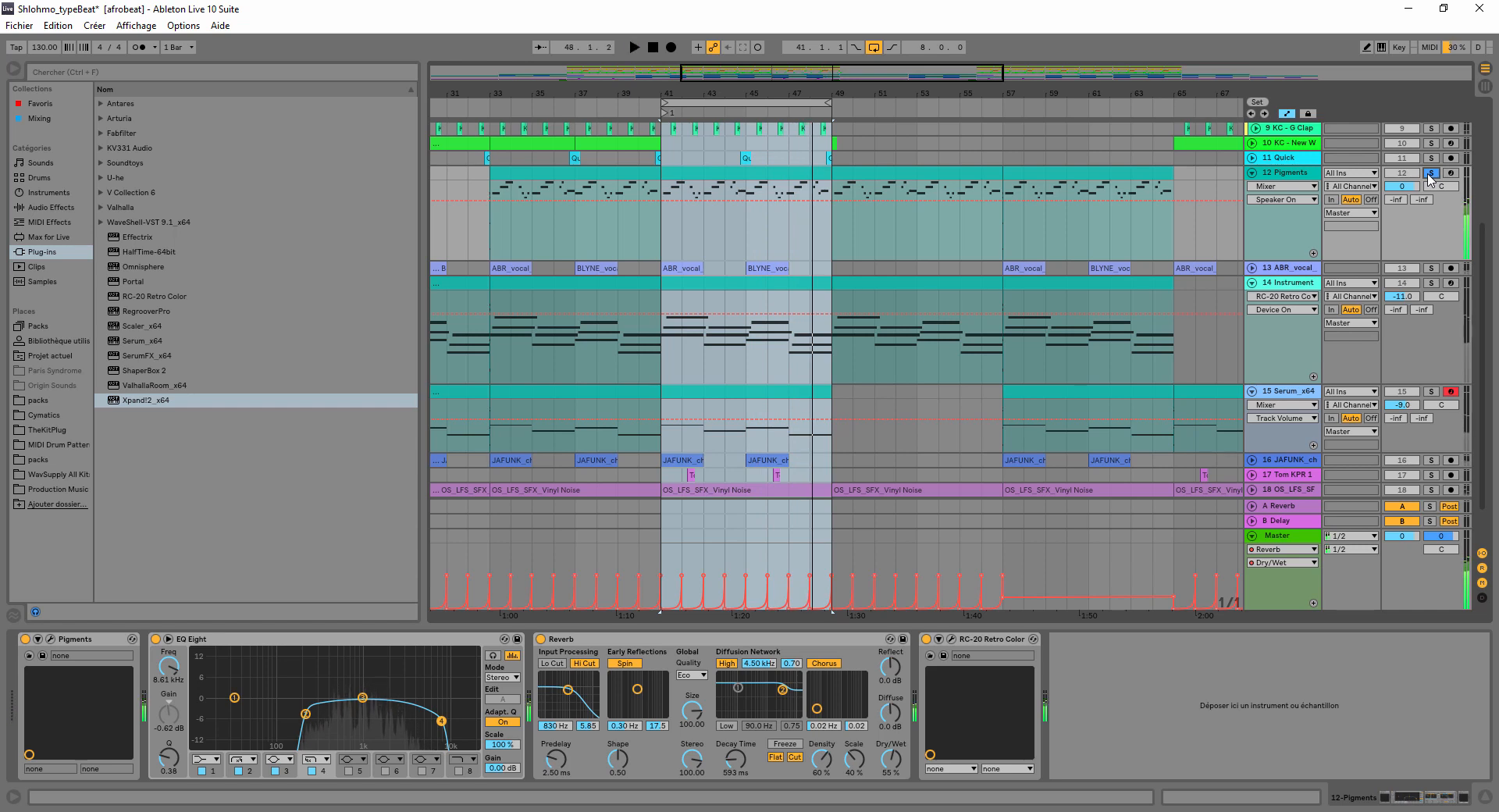
- Add the Instrument track to the solo and audition it together with Pigments
{"action": "left_click", "coordinate": [1432, 284]}
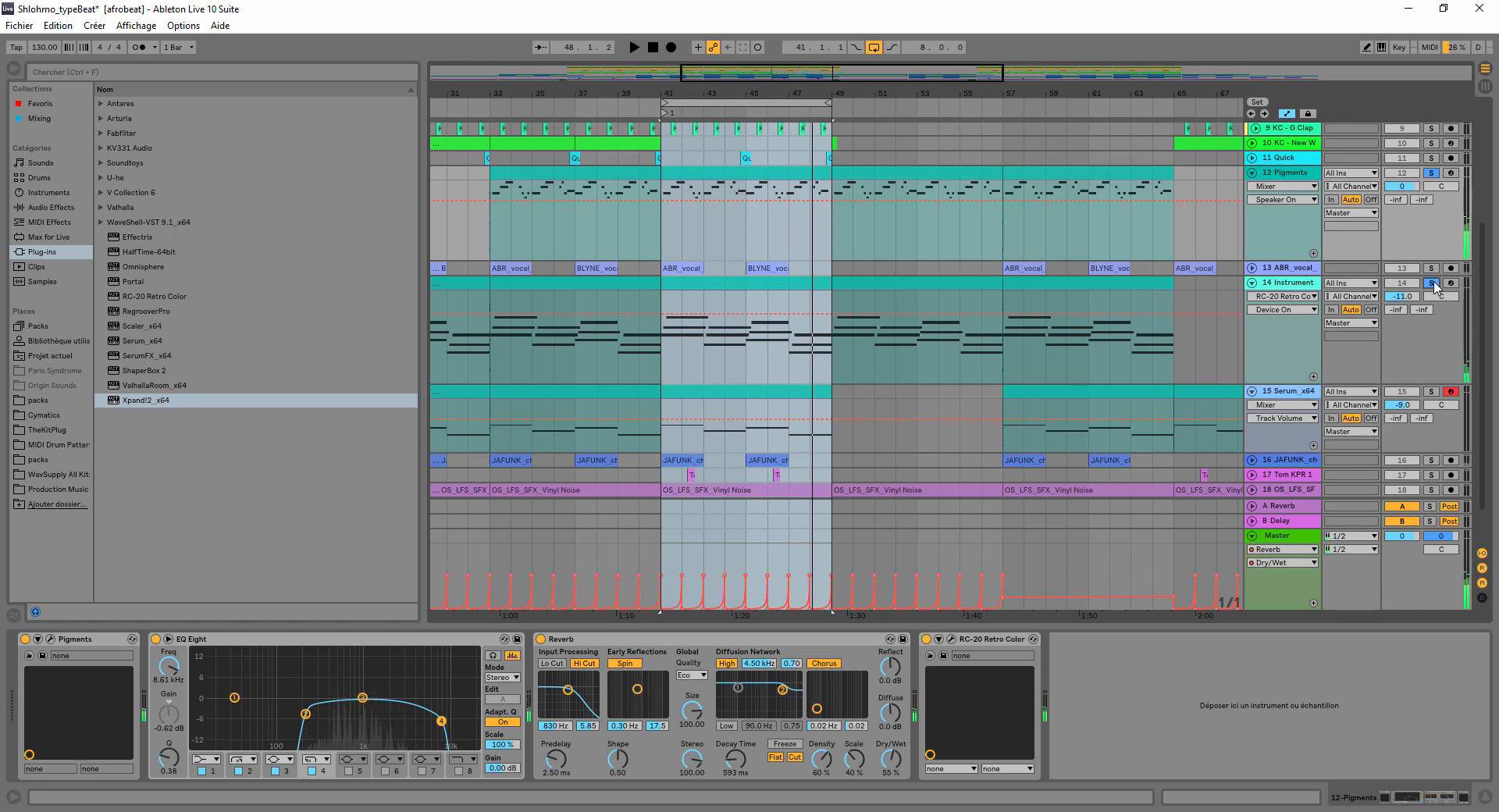
{"action": "key", "text": "space"}
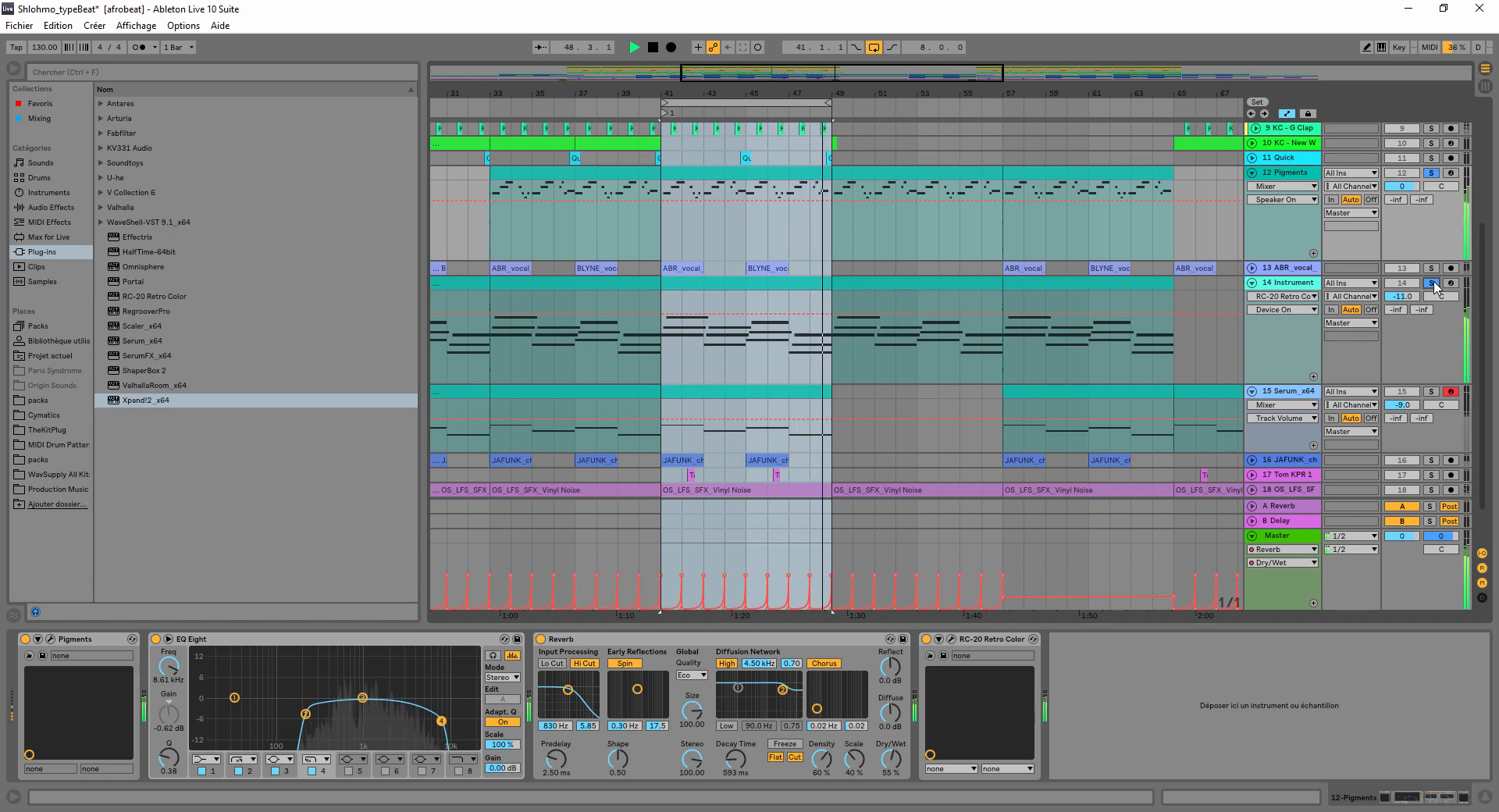
{"action": "key", "text": "space"}
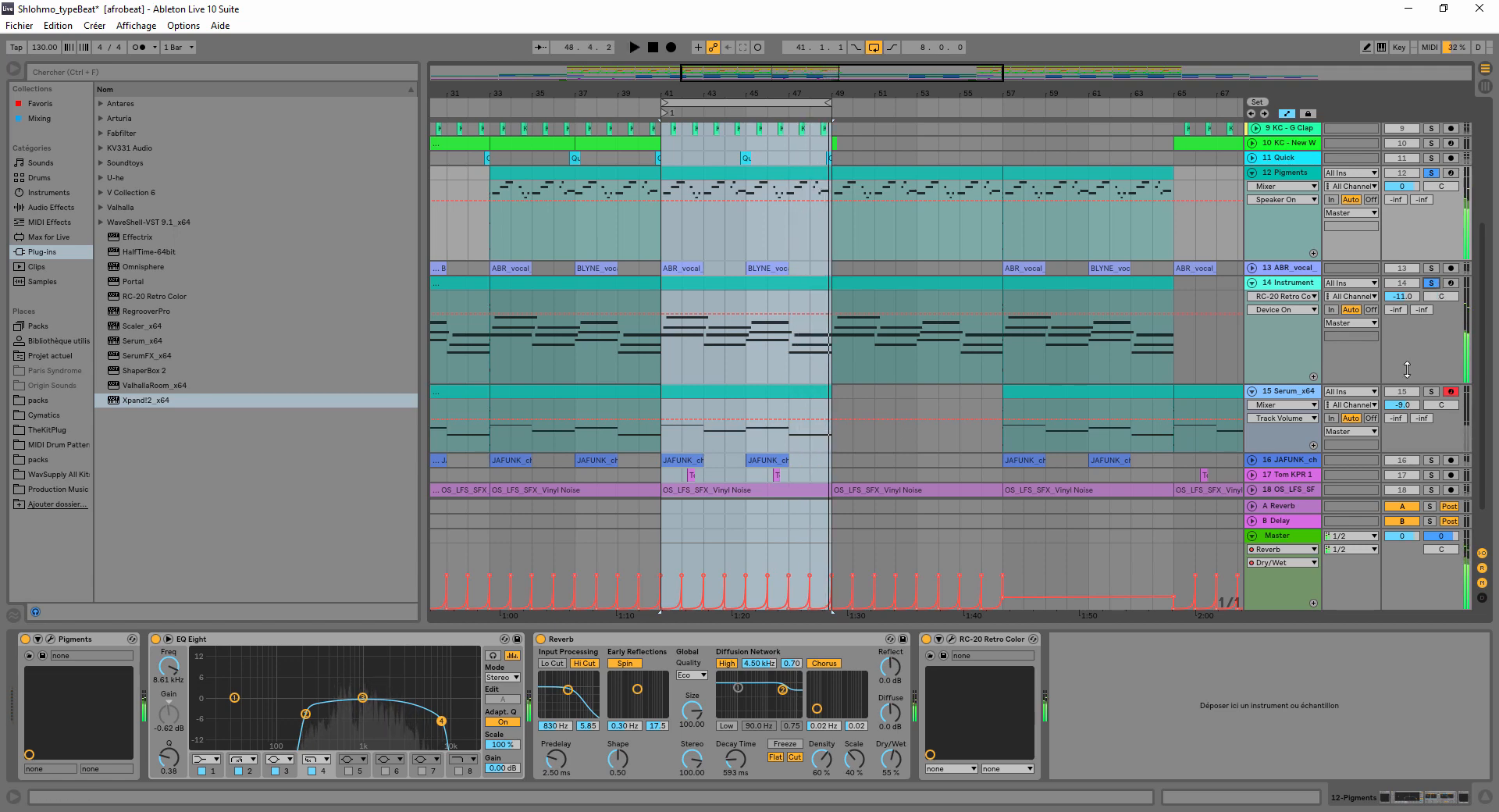
- Fold the Instrument and Pigments tracks and enlarge the Serum_x64 track to show its notes in bars 41 to 49
{"action": "left_click", "coordinate": [1252, 283]}
{"action": "left_click", "coordinate": [1251, 173]}
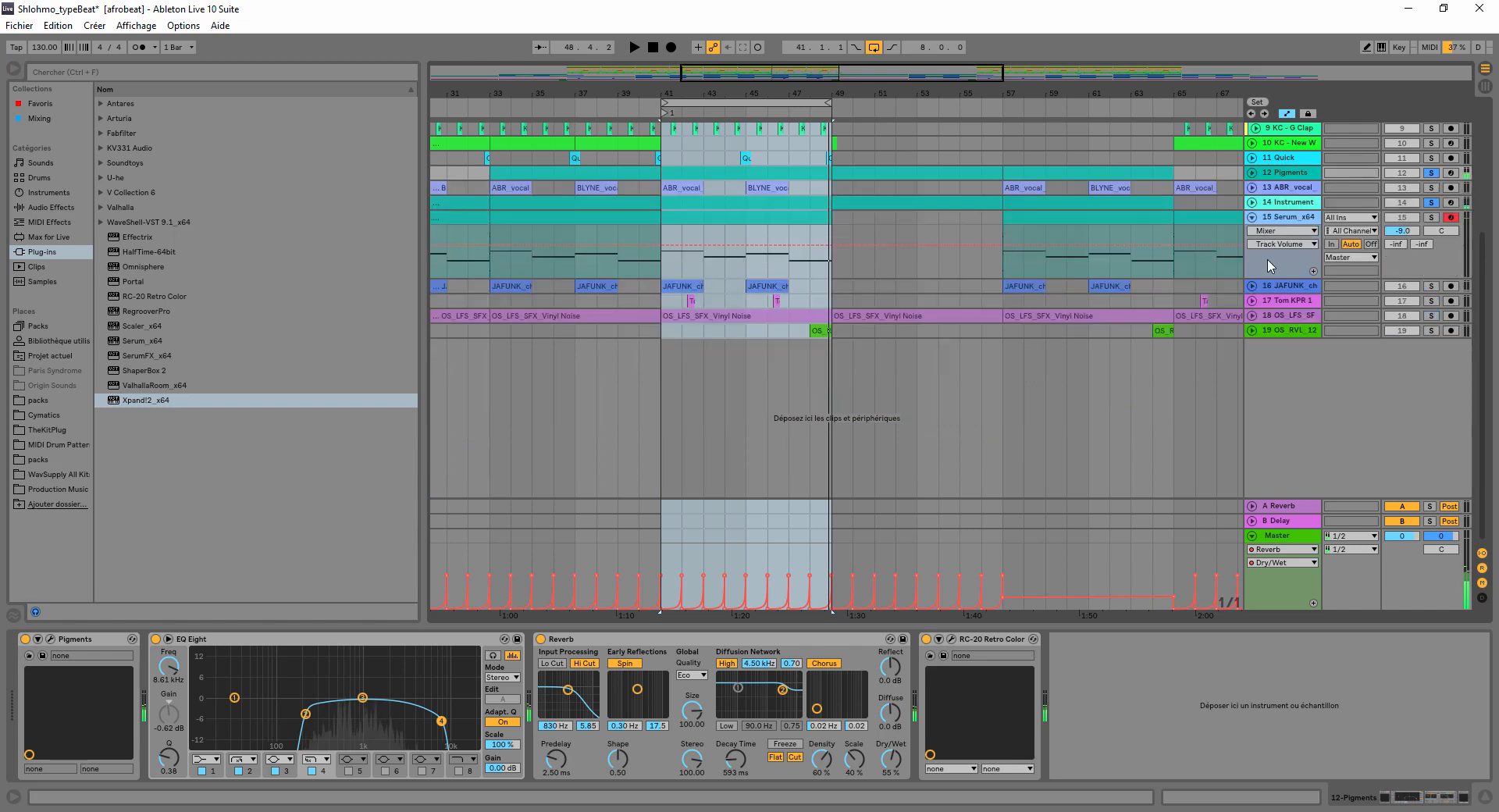
{"action": "left_click_drag", "start_coordinate": [1273, 279], "coordinate": [1234, 333]}
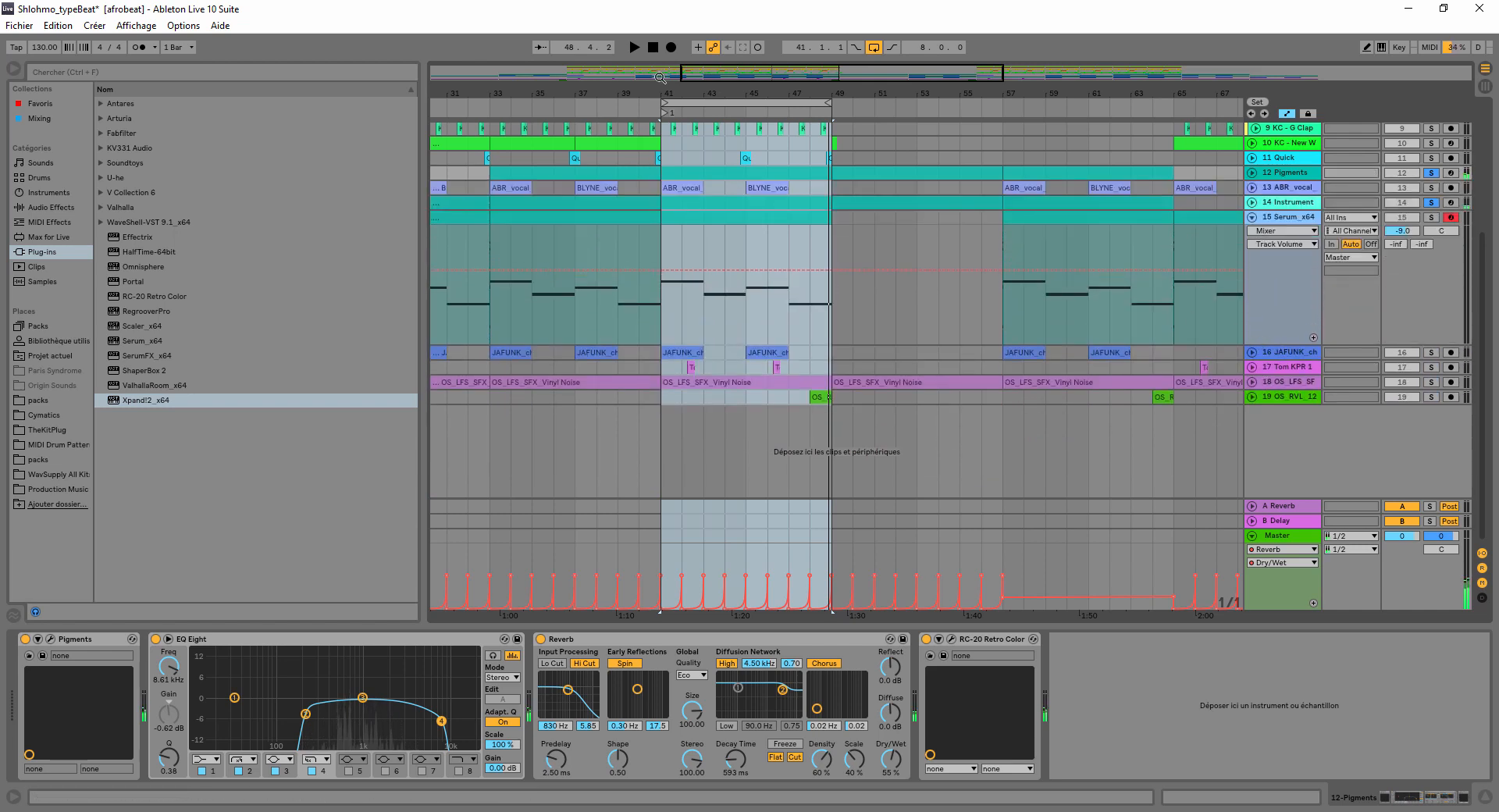
{"action": "left_click_drag", "start_coordinate": [679, 84], "coordinate": [679, 133]}
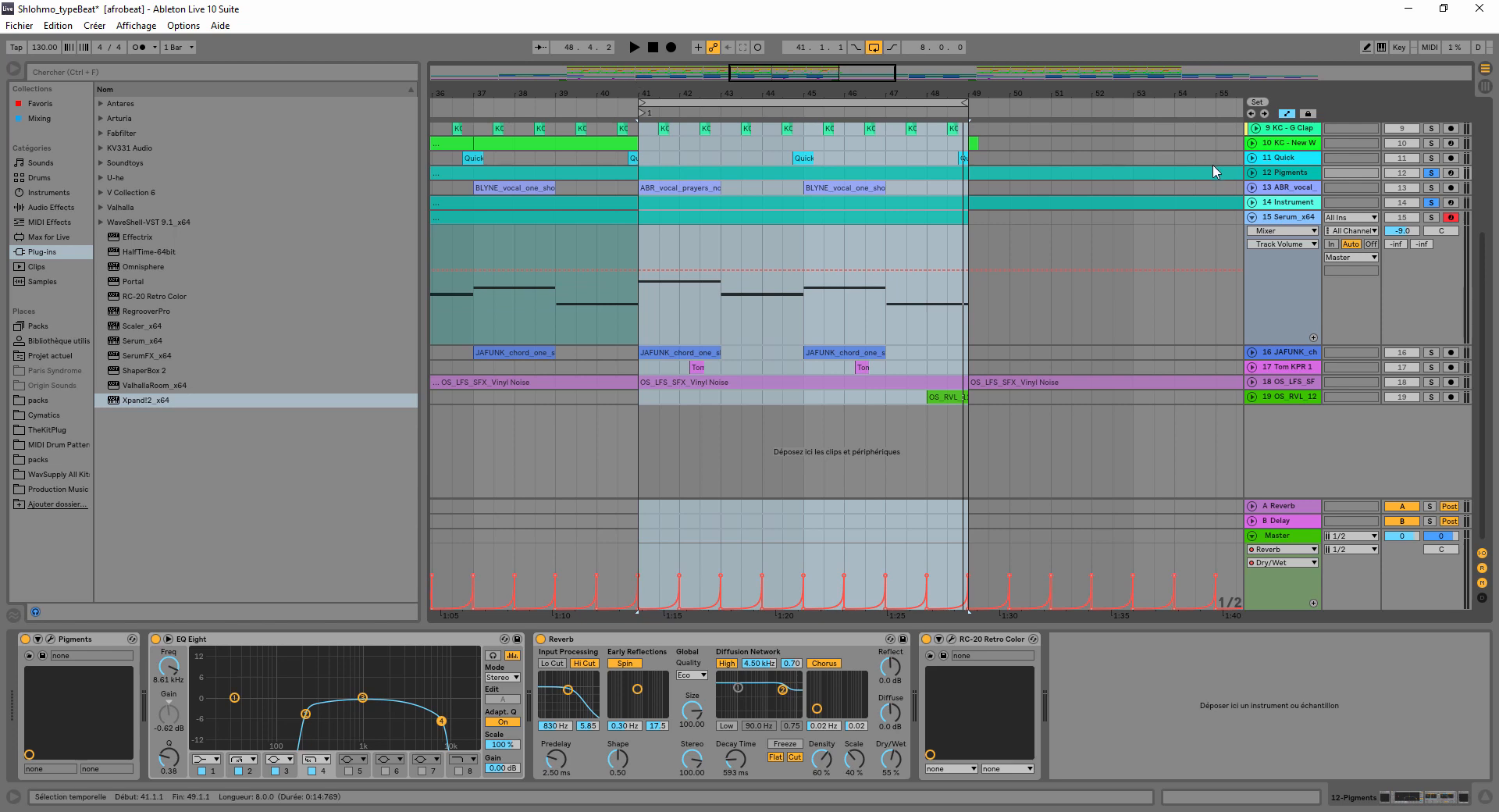
- Solo the Serum_x64 track, examine the BA Falling Reese patch in its Serum instrument, and close the plug-in window
{"action": "left_click", "coordinate": [1433, 218]}
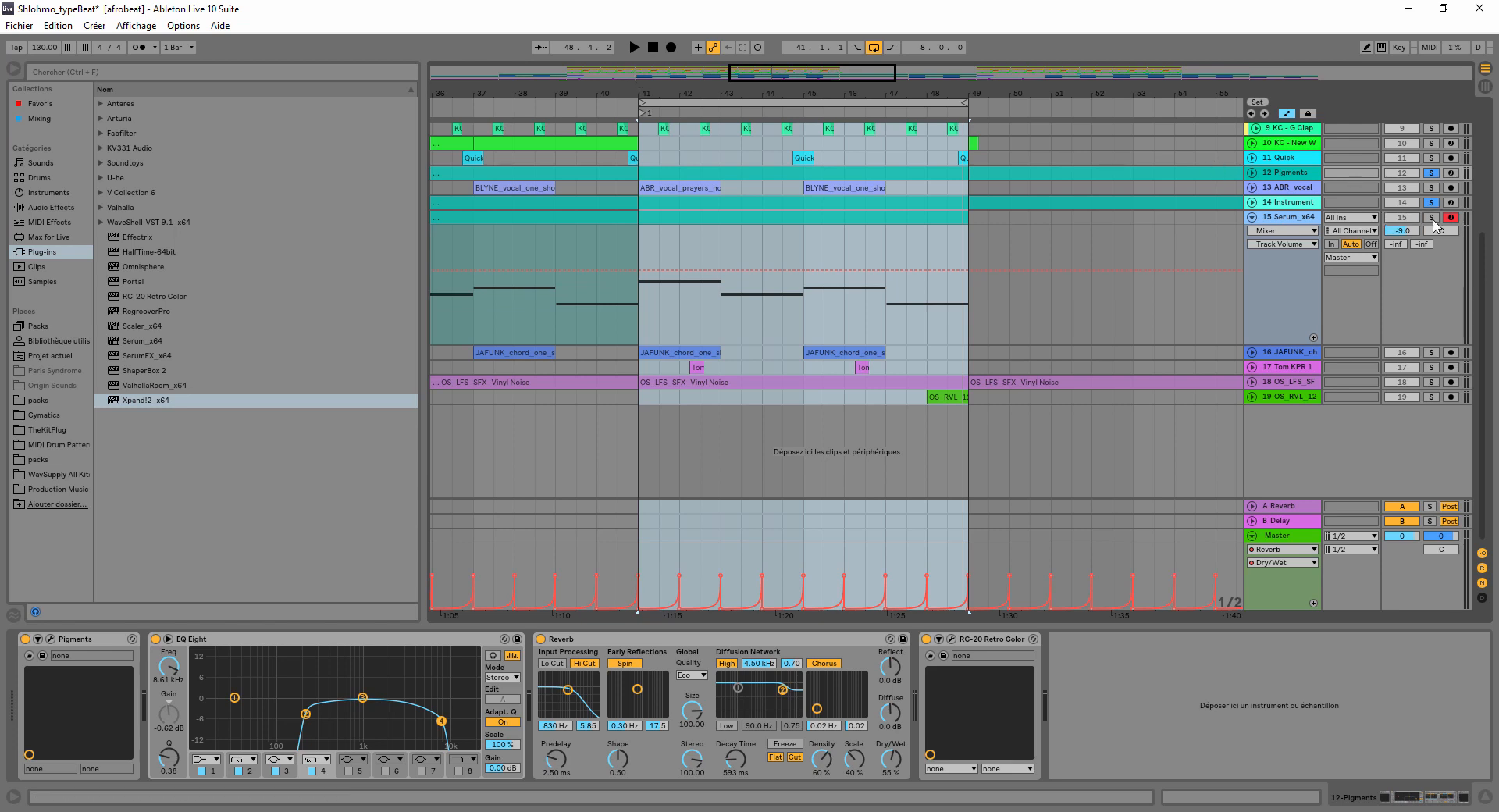
{"action": "left_click", "coordinate": [1281, 219]}
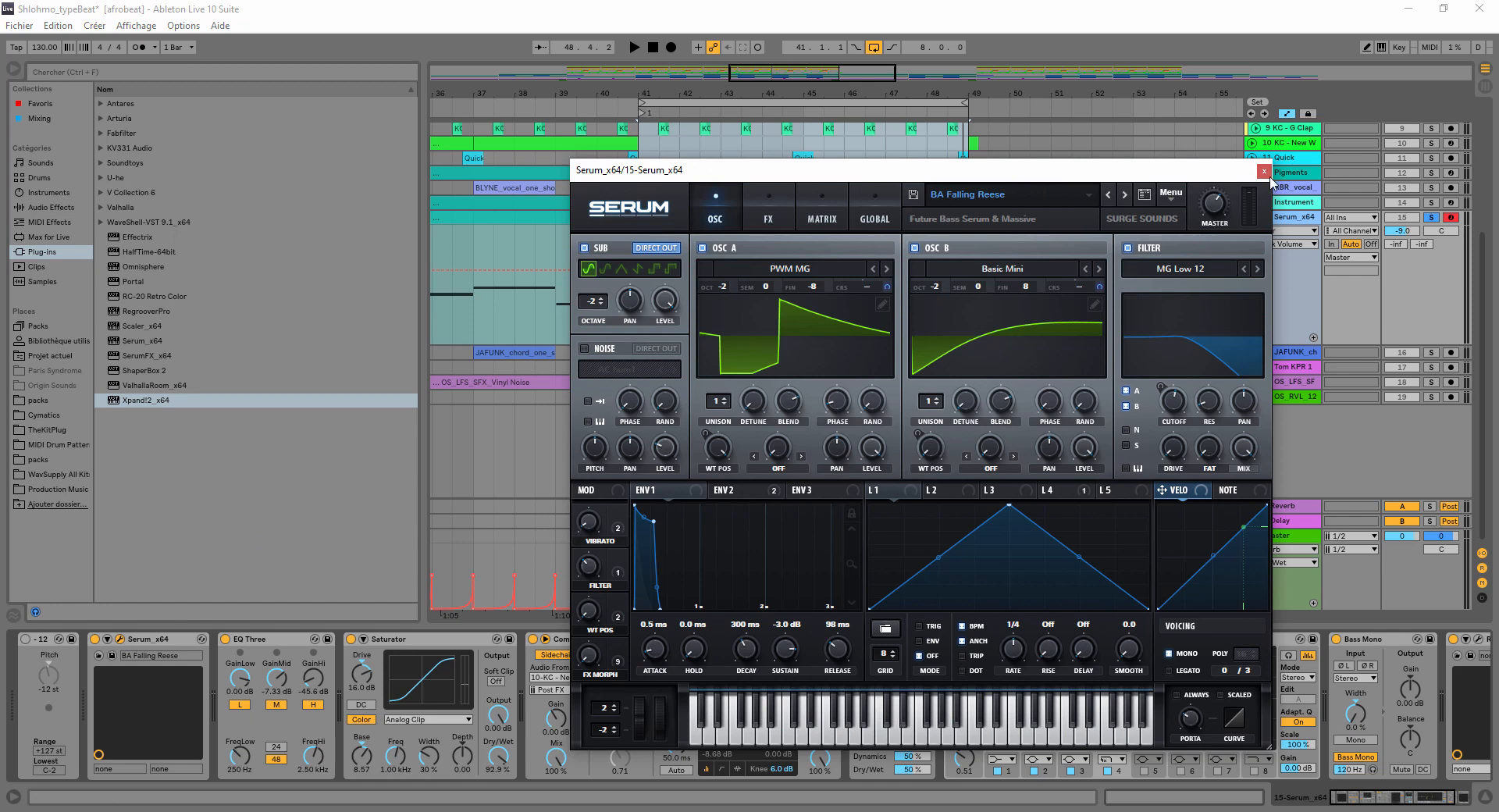
{"action": "left_click", "coordinate": [1264, 171]}
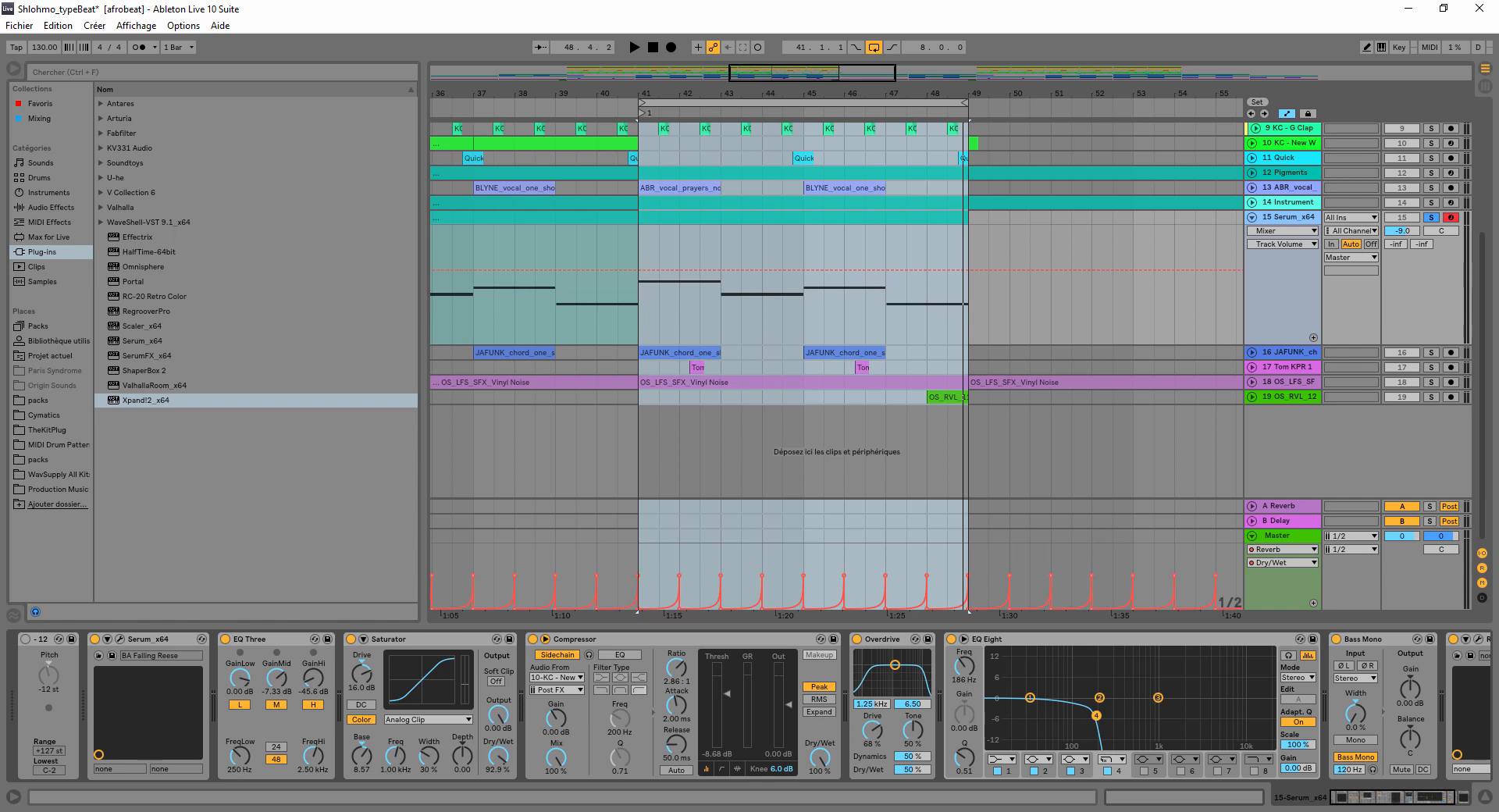
- Examine RC-20 Retro Color at the end of the Serum_x64 chain, close it, and audition the soloed track
{"action": "left_click", "coordinate": [1365, 796]}
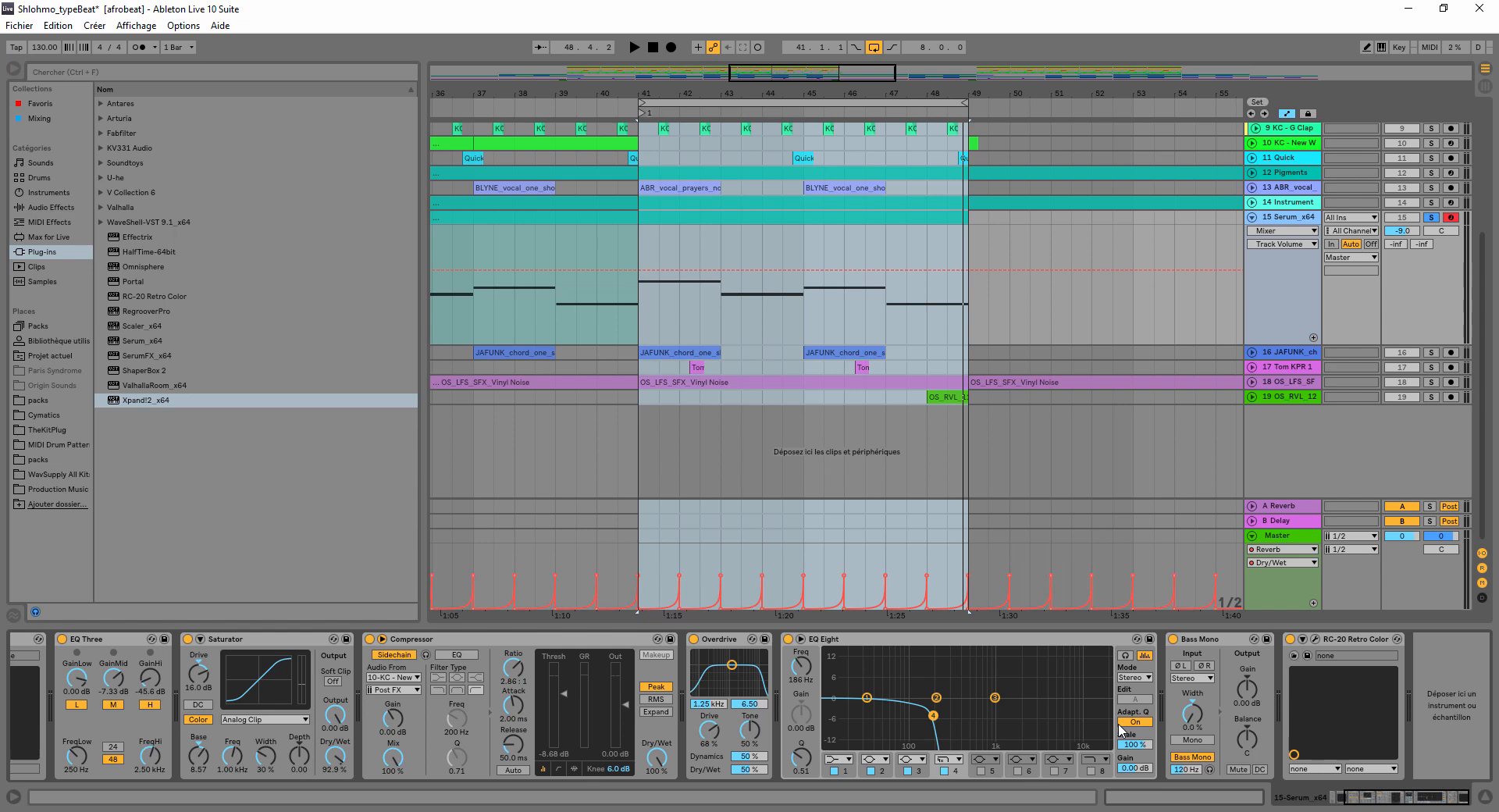
{"action": "left_click", "coordinate": [1315, 639]}
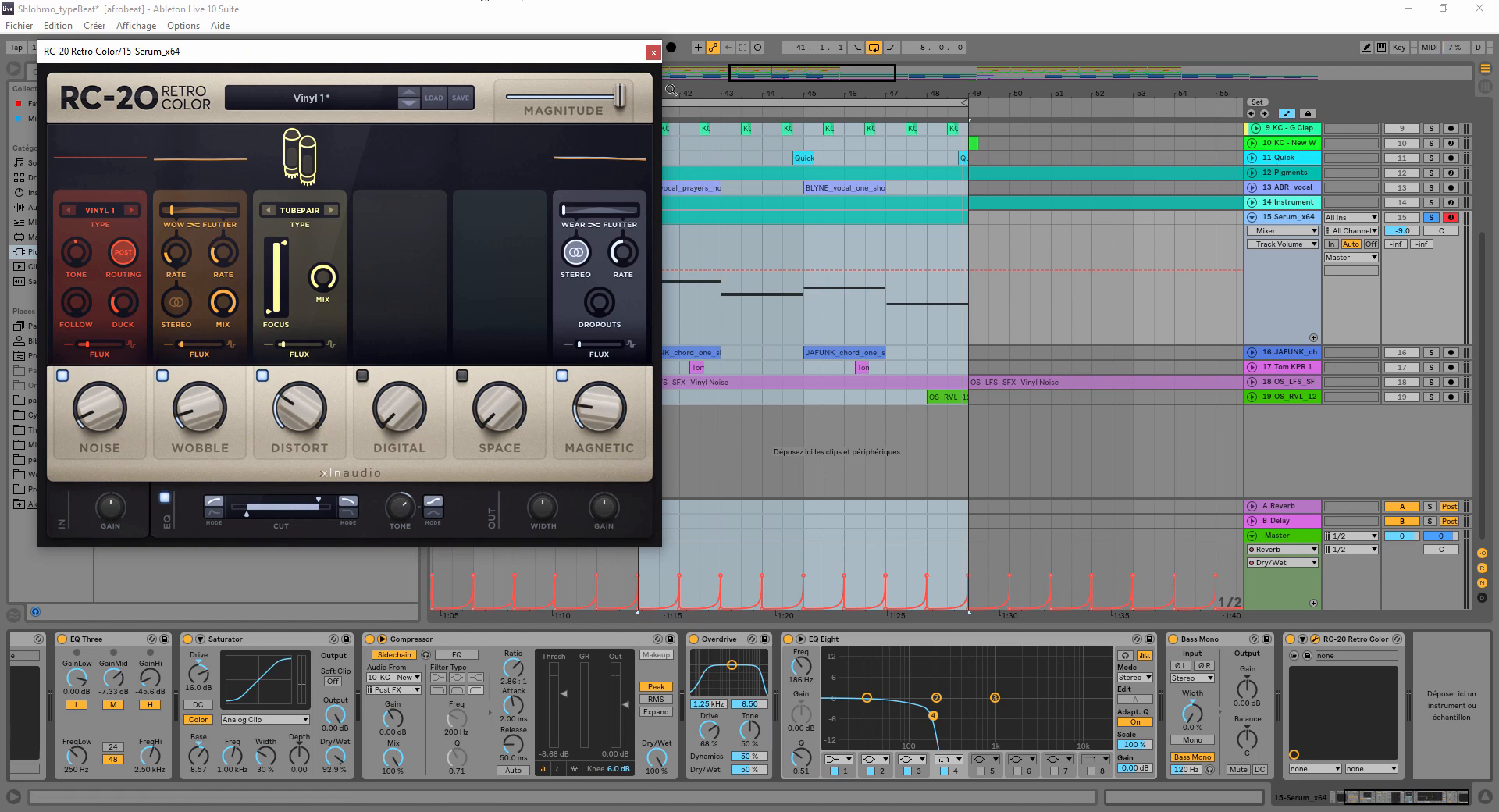
{"action": "left_click", "coordinate": [655, 53]}
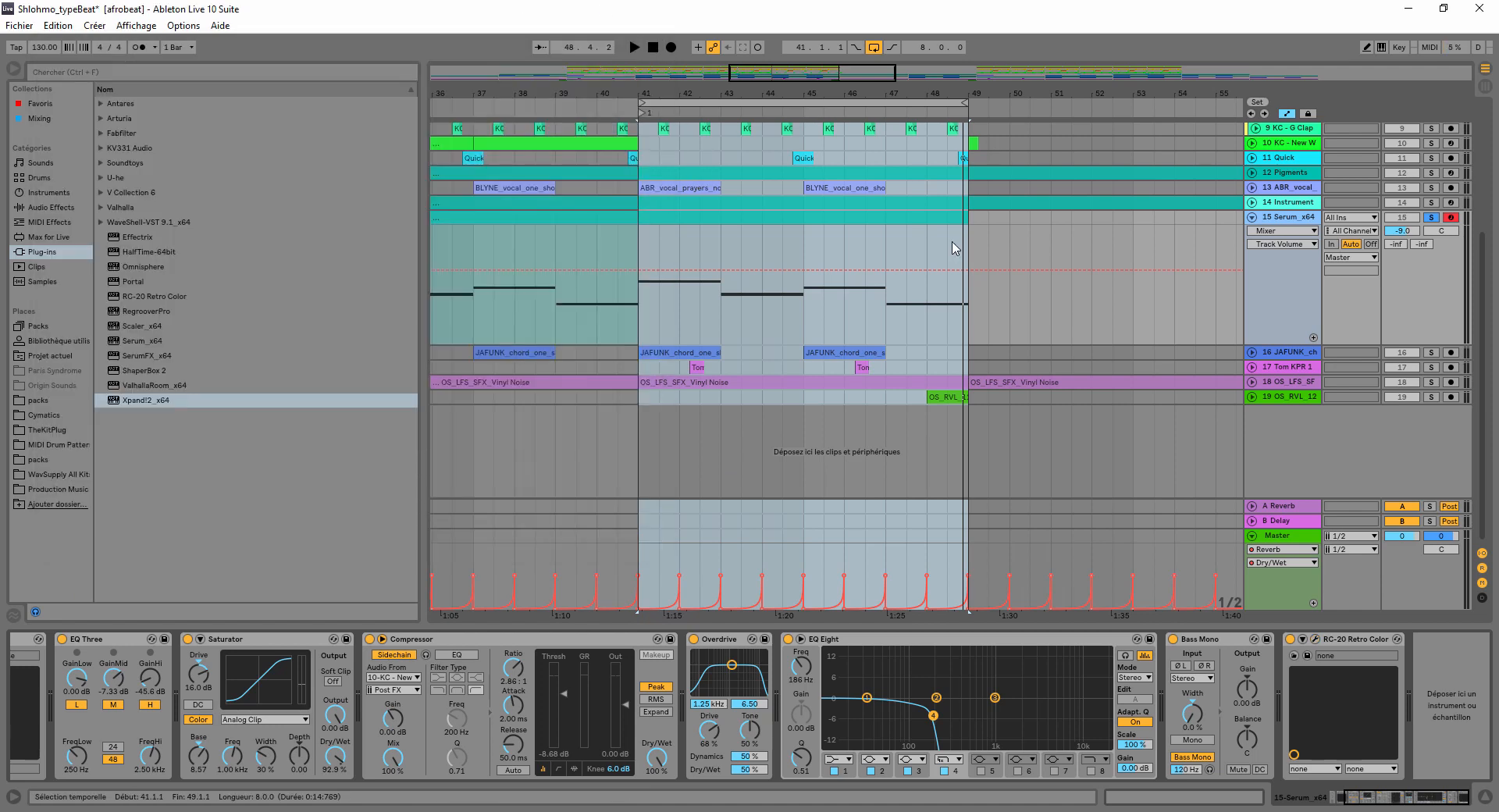
{"action": "key", "text": "space"}
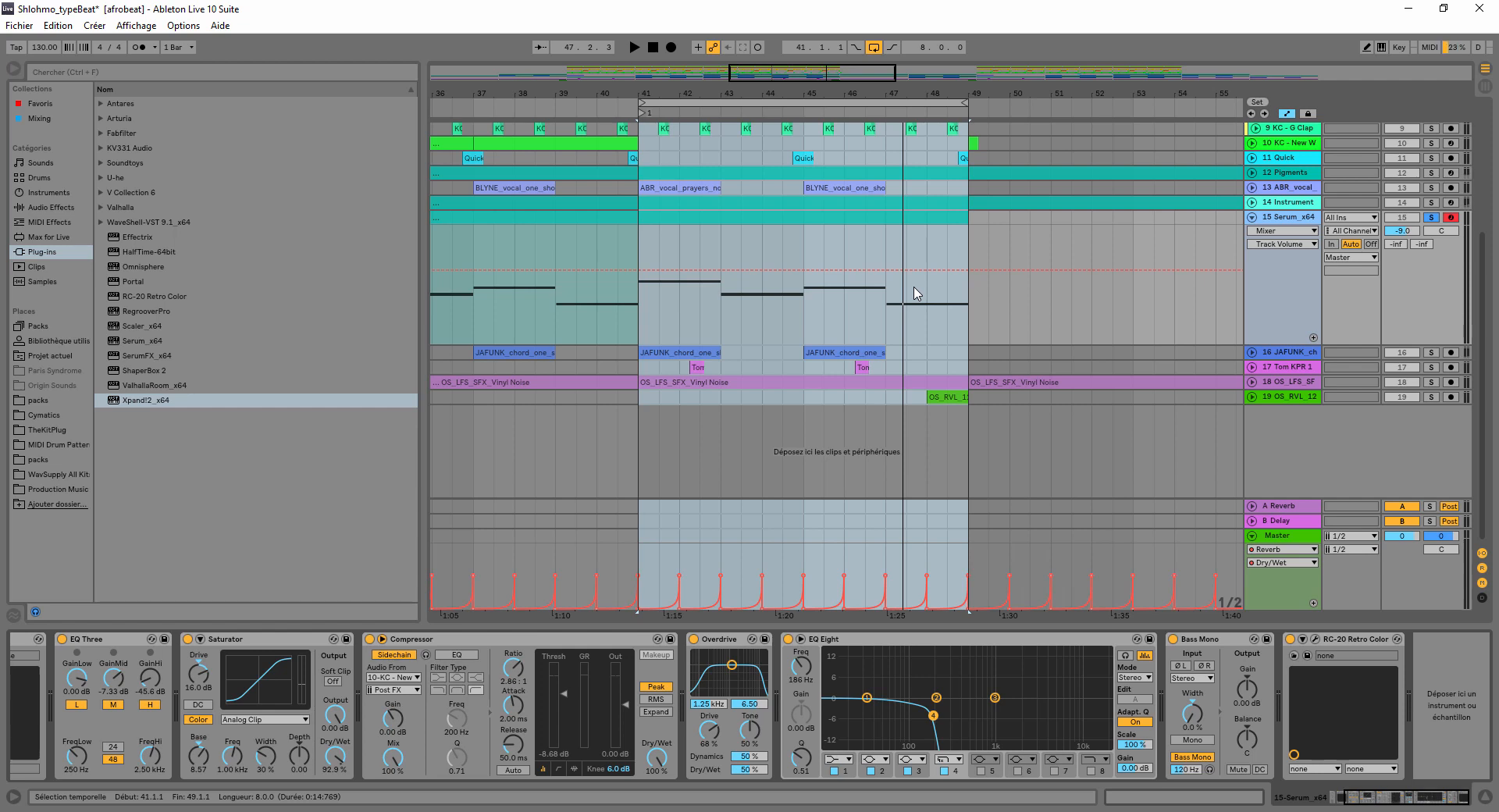
- Unfold the OS_LFS_SFX Vinyl Noise track, show its device chain, and audition it soloed before releasing the solo
{"action": "left_click", "coordinate": [1252, 383]}
{"action": "left_click", "coordinate": [1432, 382]}
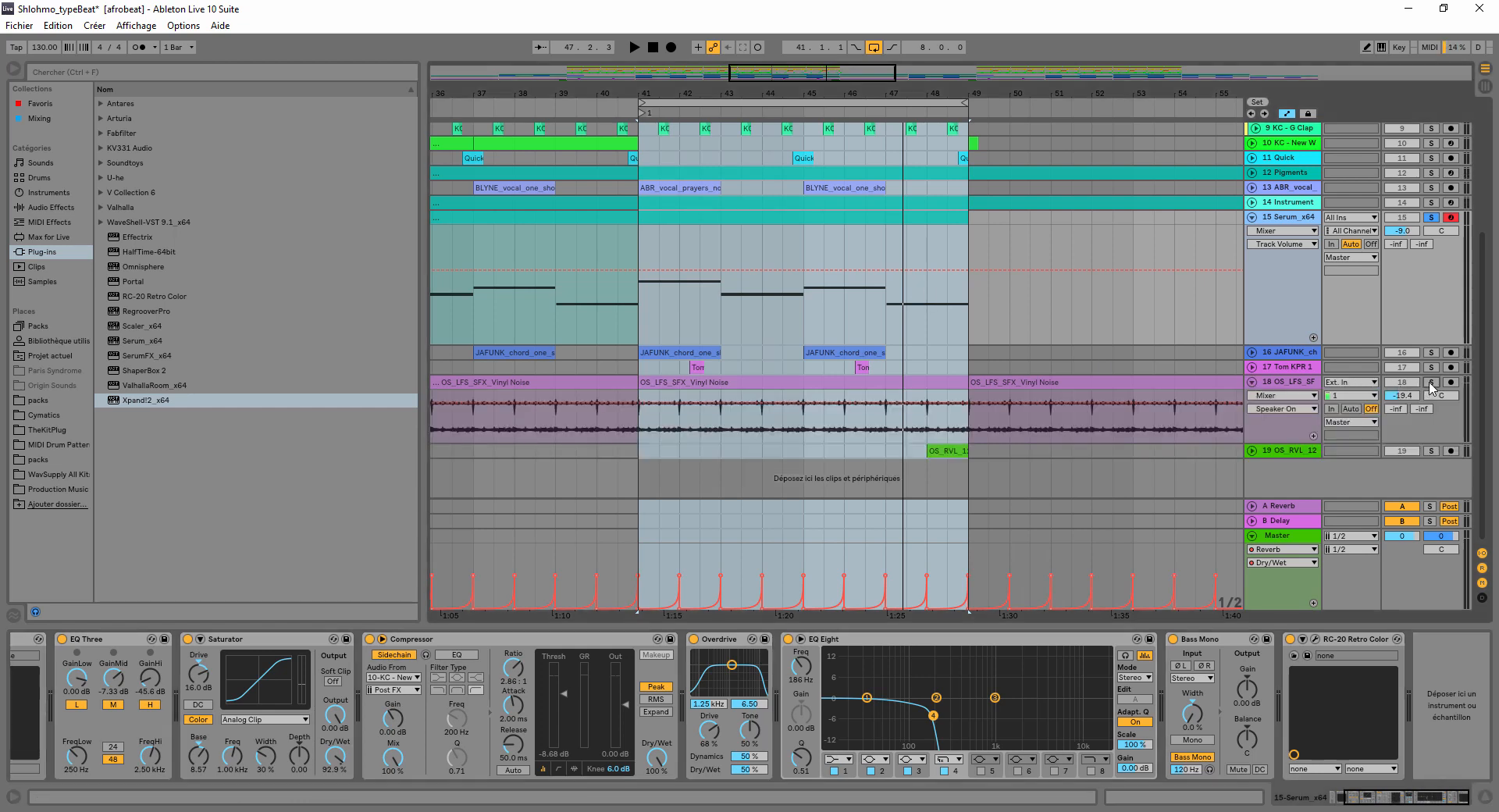
{"action": "left_click", "coordinate": [1286, 384]}
{"action": "key", "text": "space"}
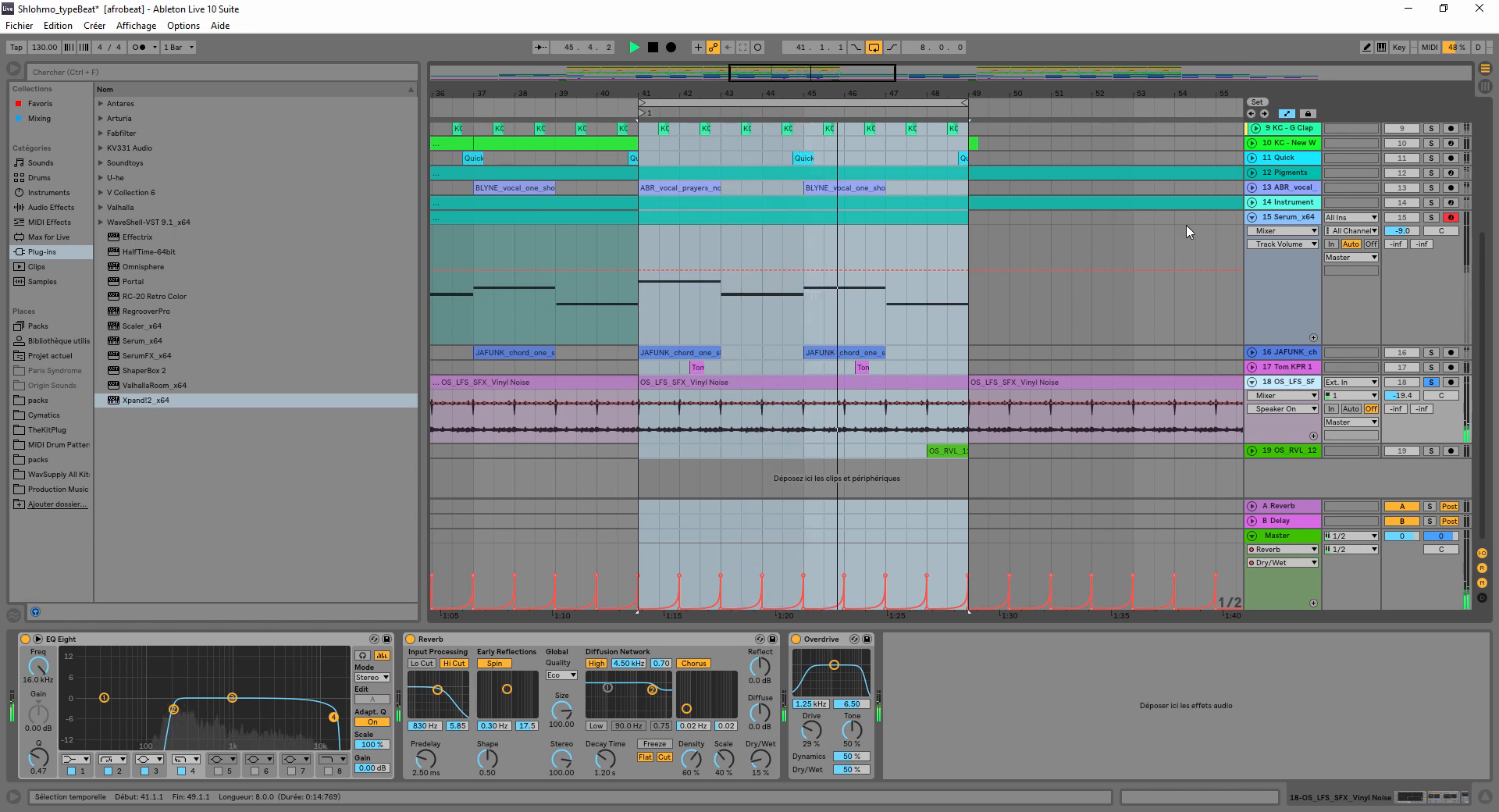
{"action": "key", "text": "space"}
{"action": "left_click", "coordinate": [1432, 384]}
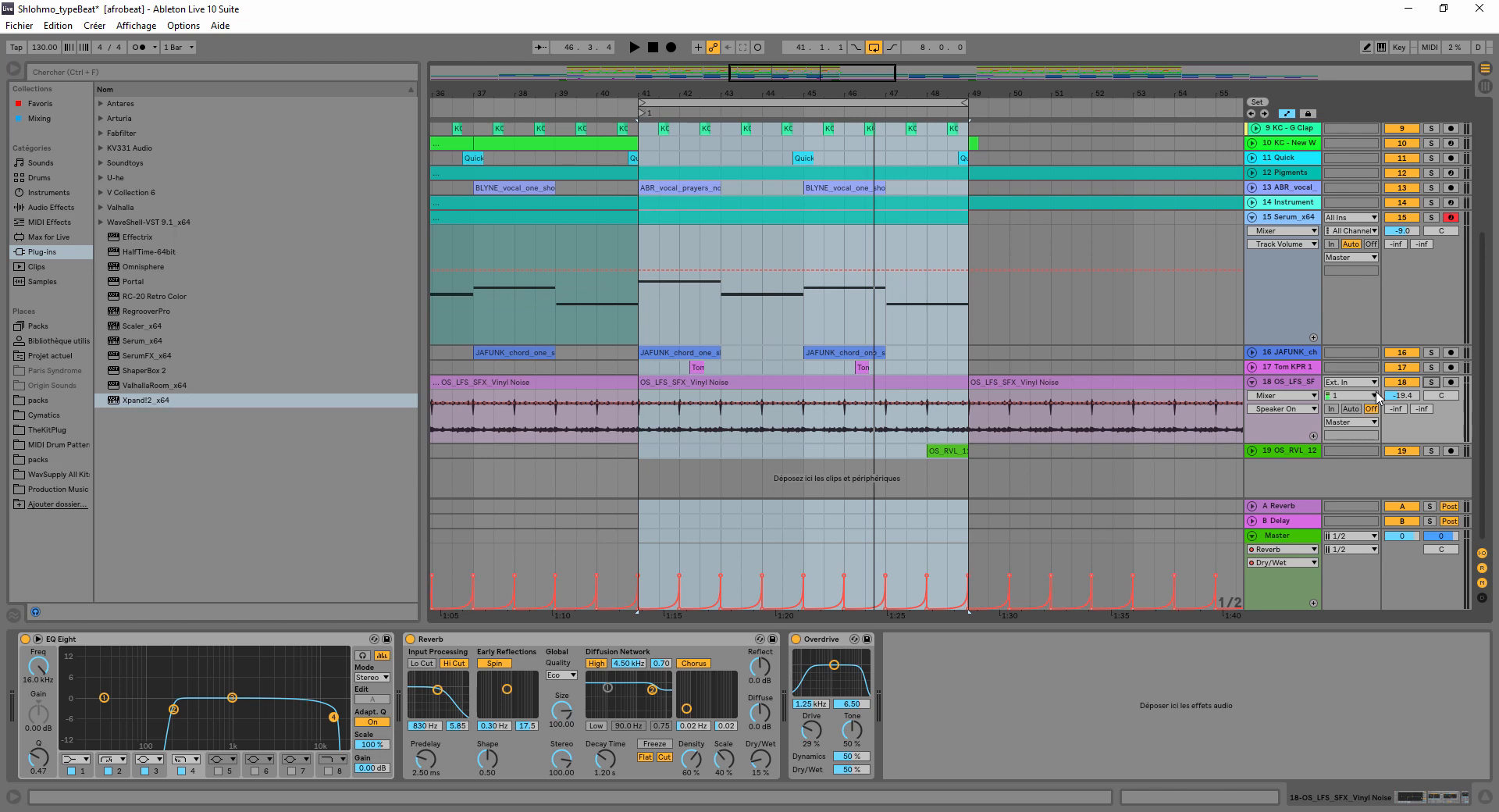
- Unfold and solo the ABR_vocal track, show its device chain, and audition it in the loop
{"action": "scroll", "coordinate": [1210, 401], "scroll_direction": "up", "scroll_amount": 5}
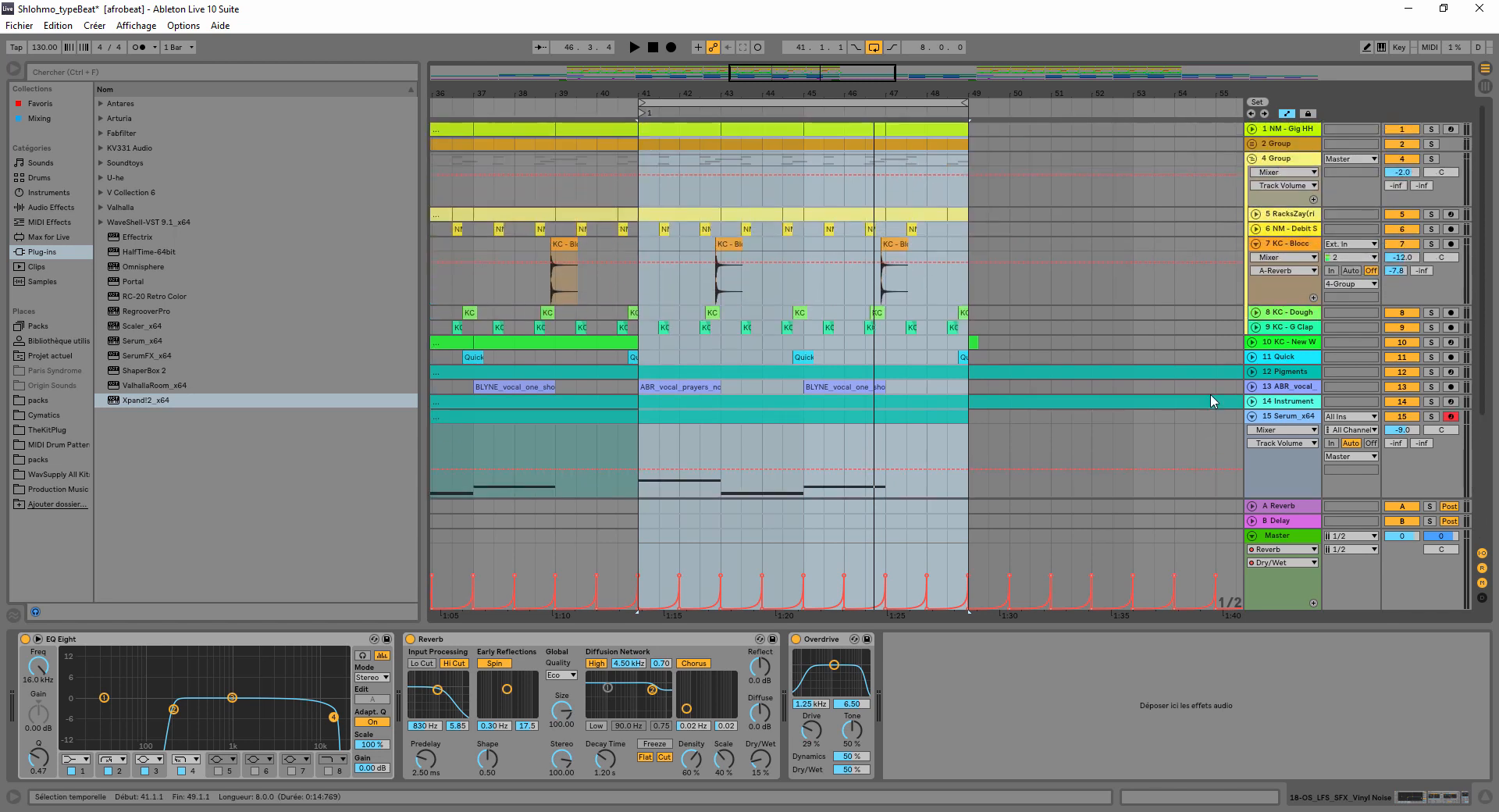
{"action": "left_click", "coordinate": [1253, 387]}
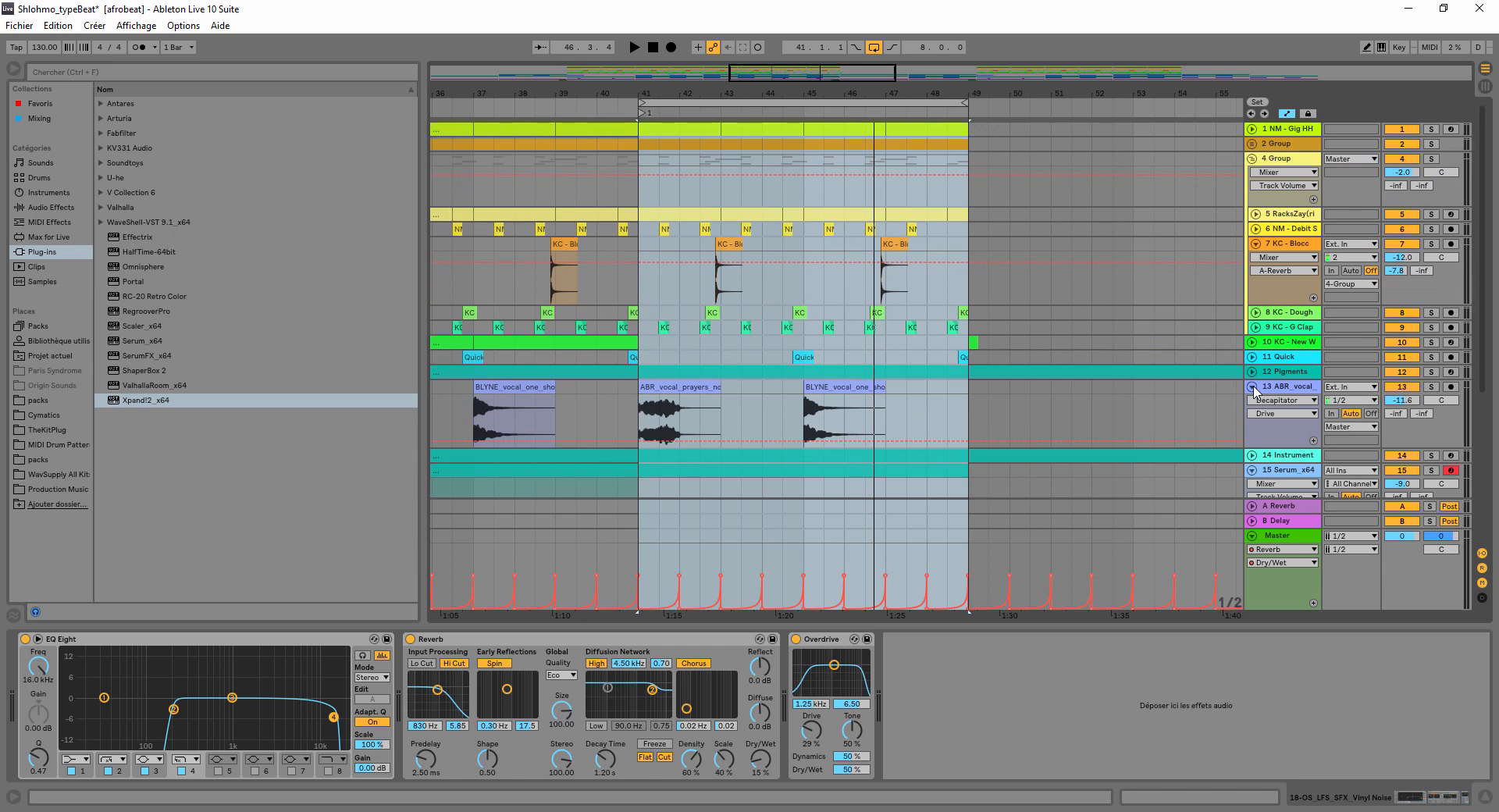
{"action": "left_click", "coordinate": [1431, 387]}
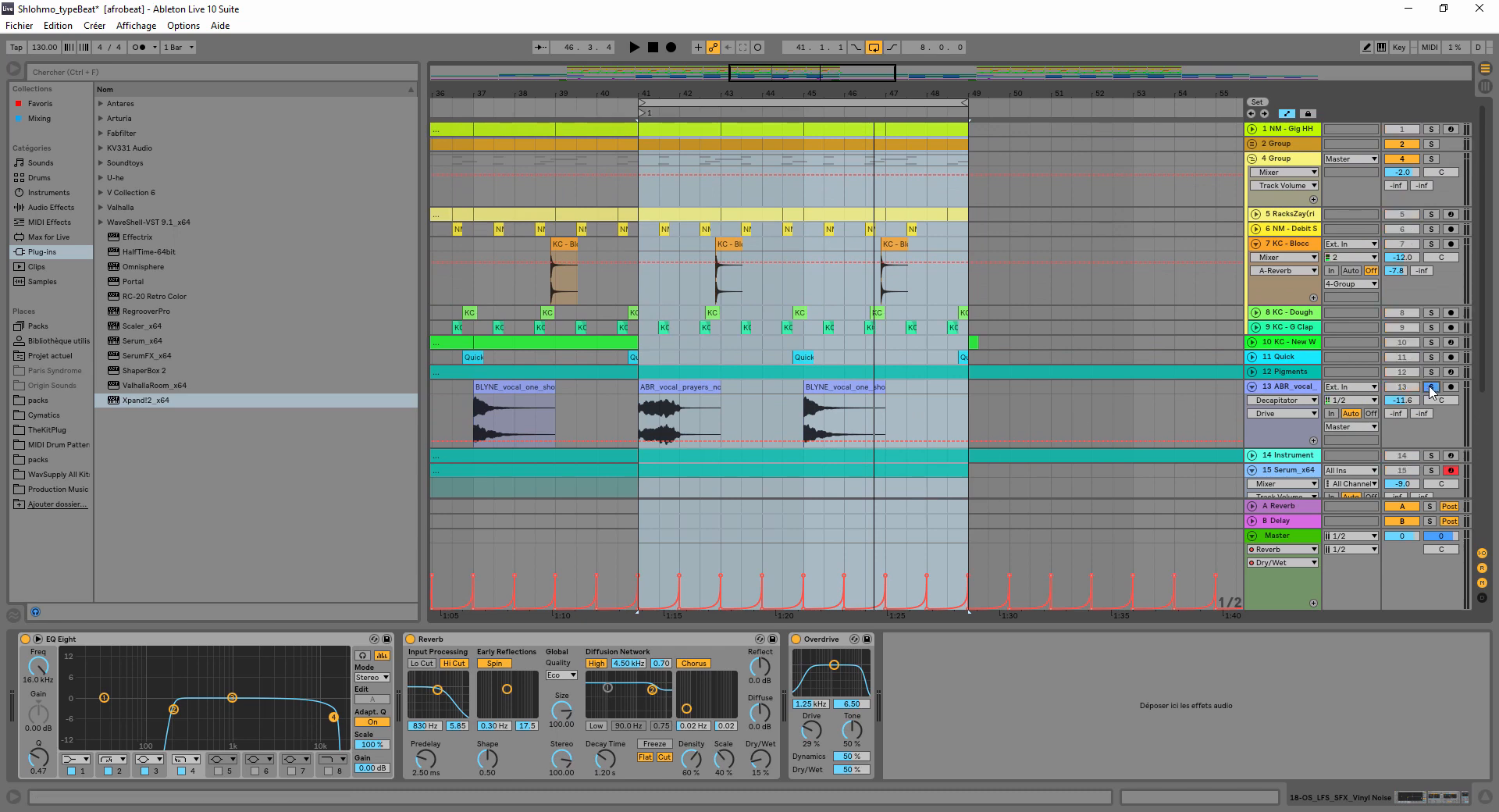
{"action": "key", "text": "space"}
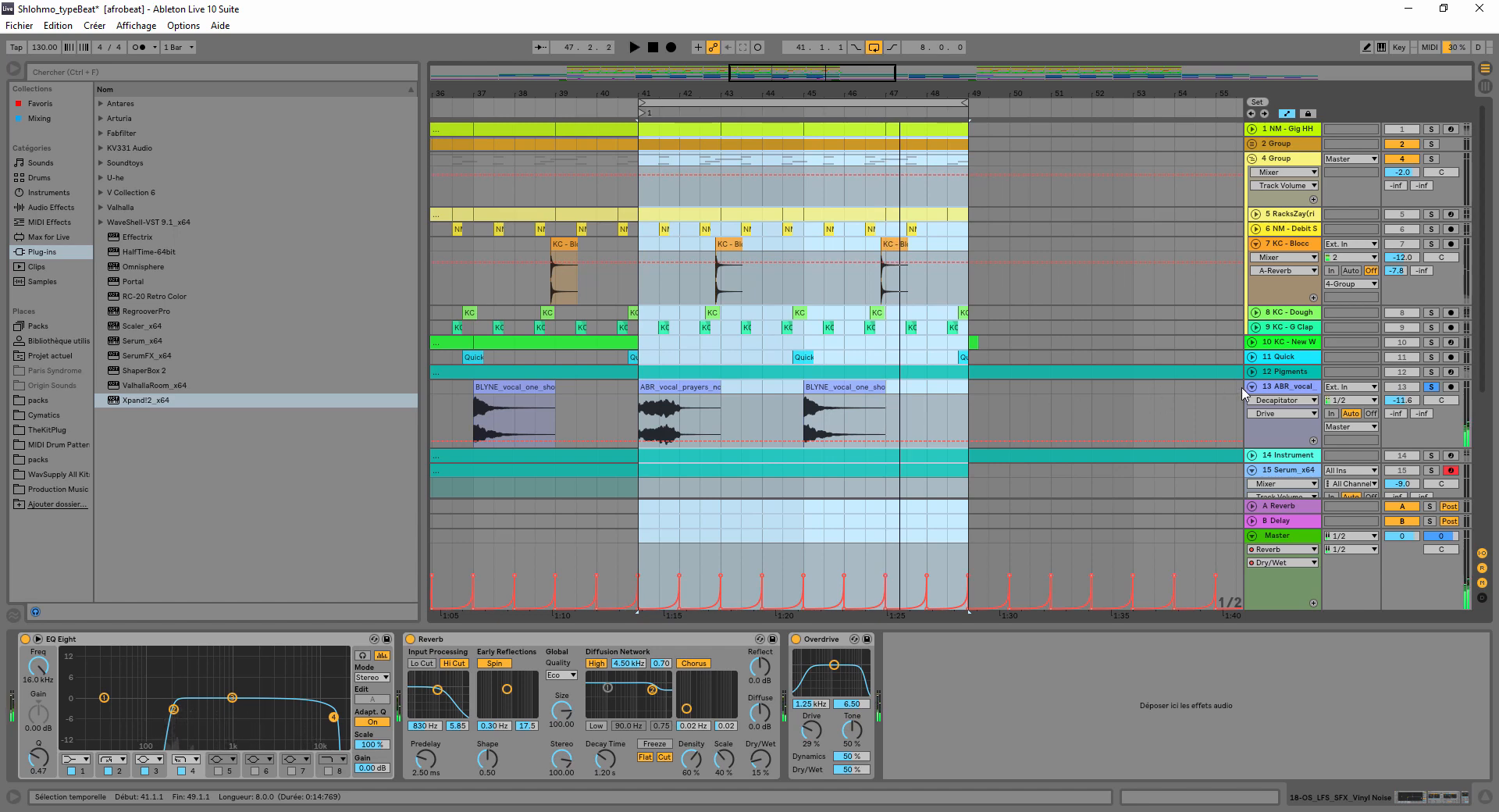
{"action": "left_click", "coordinate": [1284, 387]}
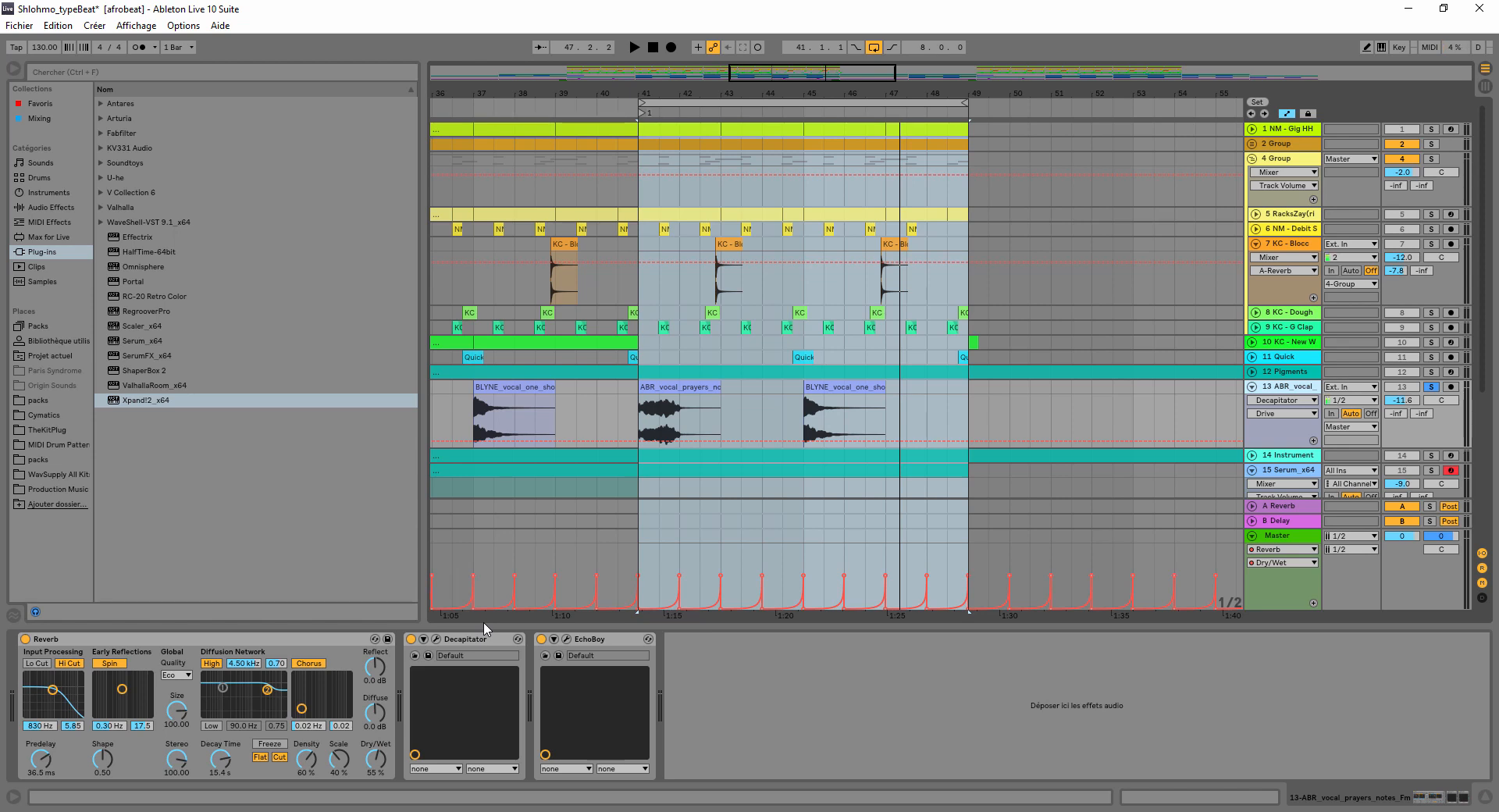
{"action": "key", "text": "space"}
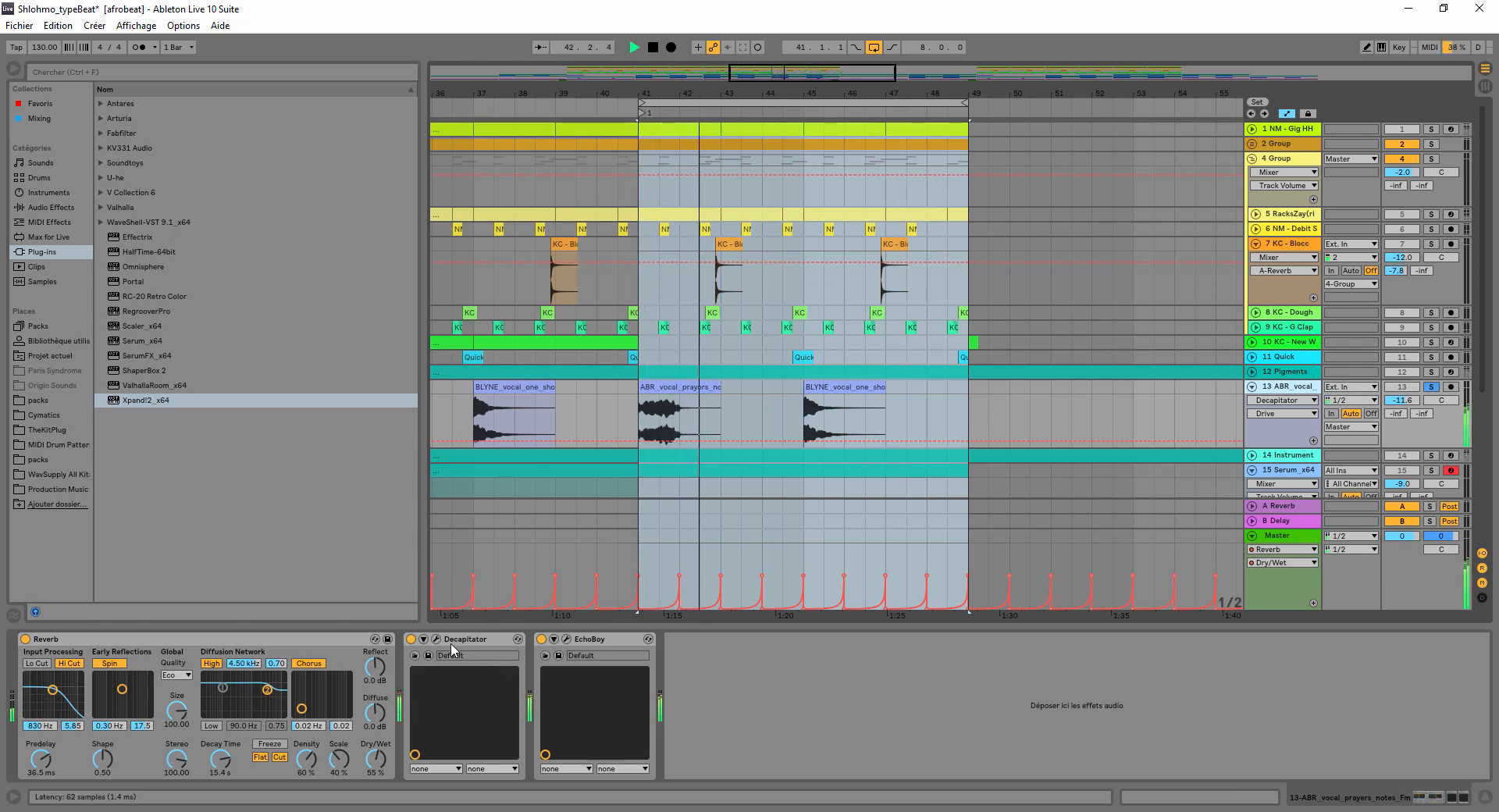
{"action": "key", "text": "space"}
- Turn off Decapitator on the ABR_vocal track and audition the vocals without it
{"action": "left_click", "coordinate": [412, 640]}
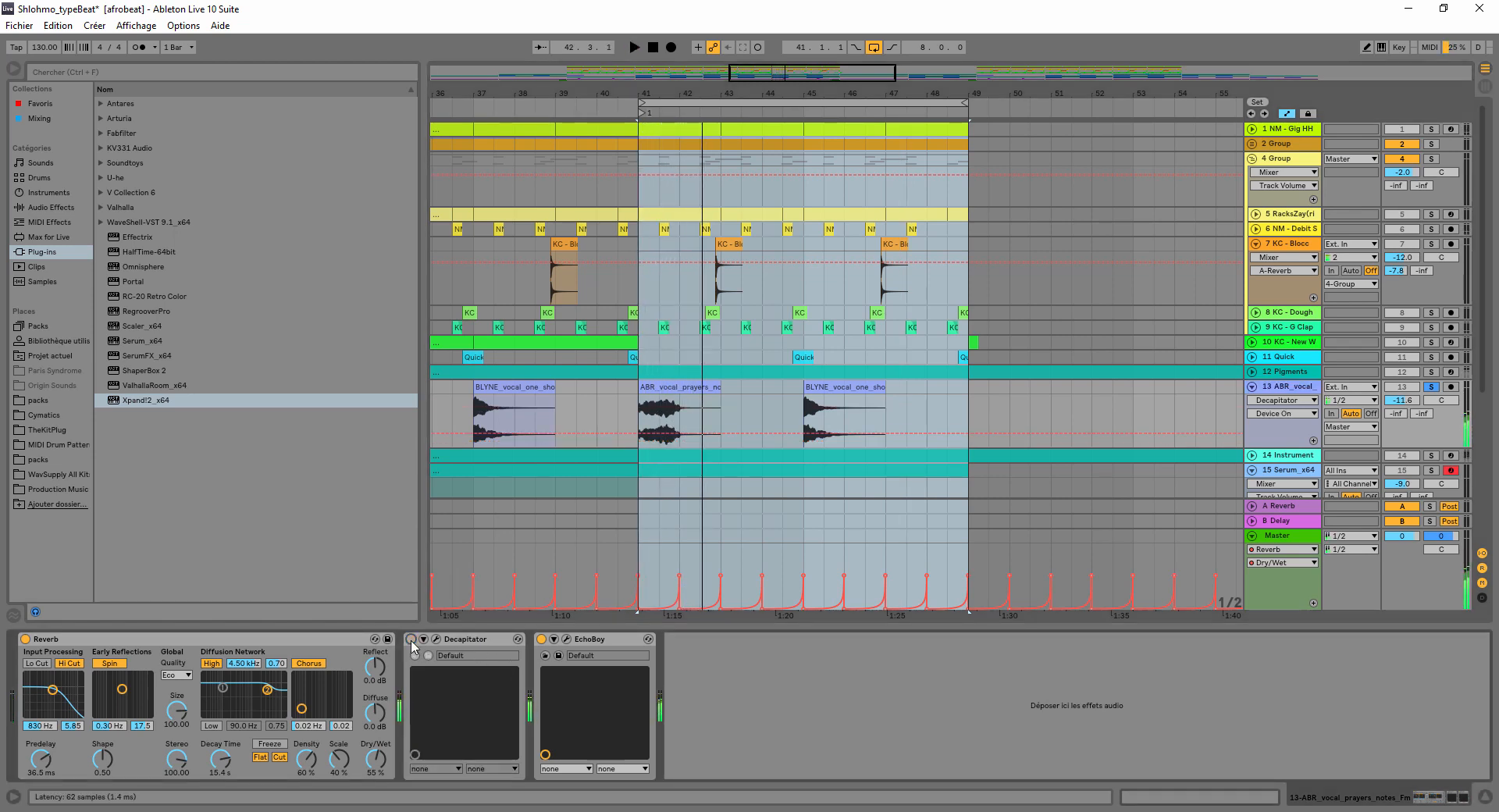
{"action": "key", "text": "space"}
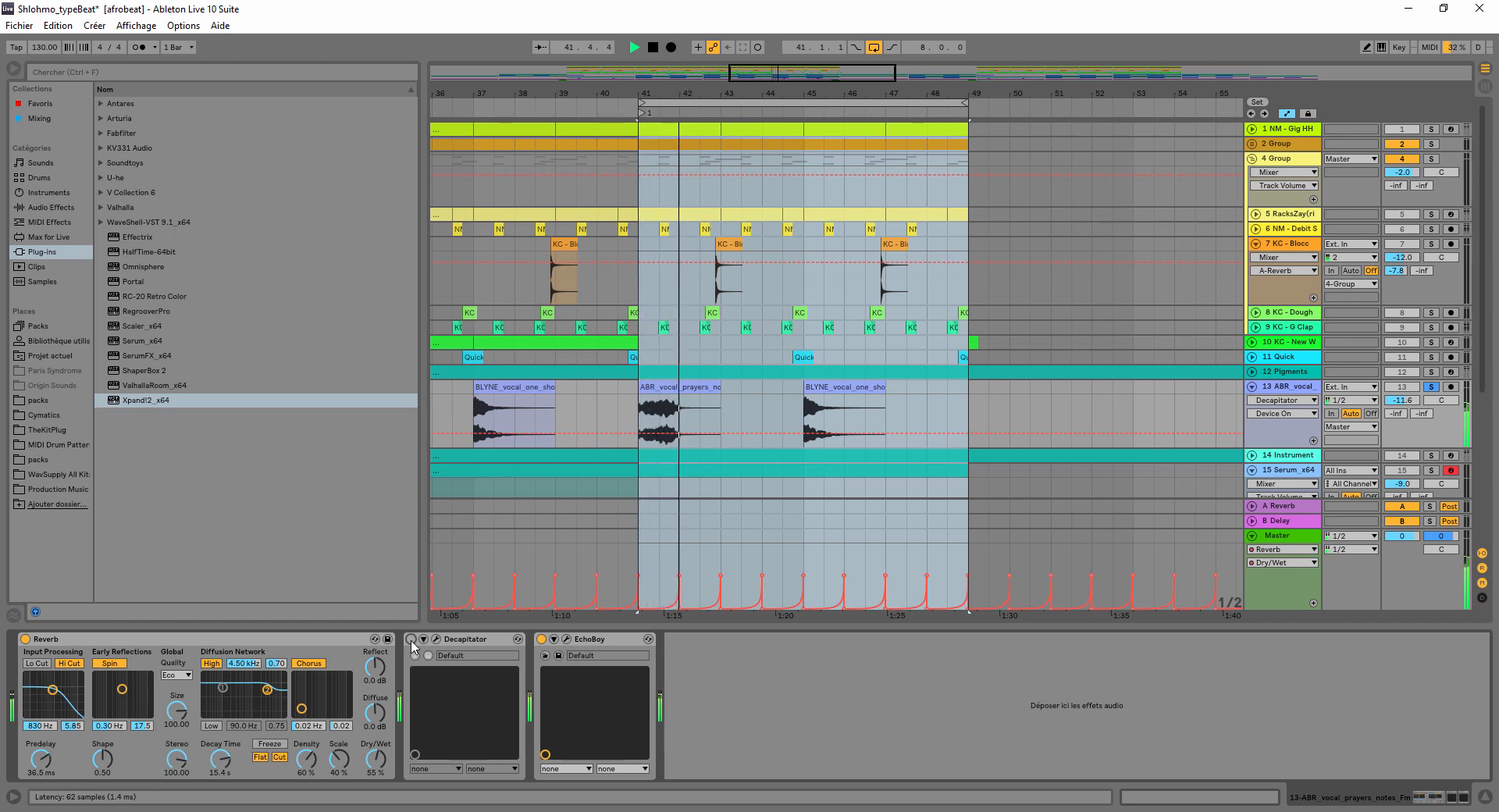
{"action": "key", "text": "space"}
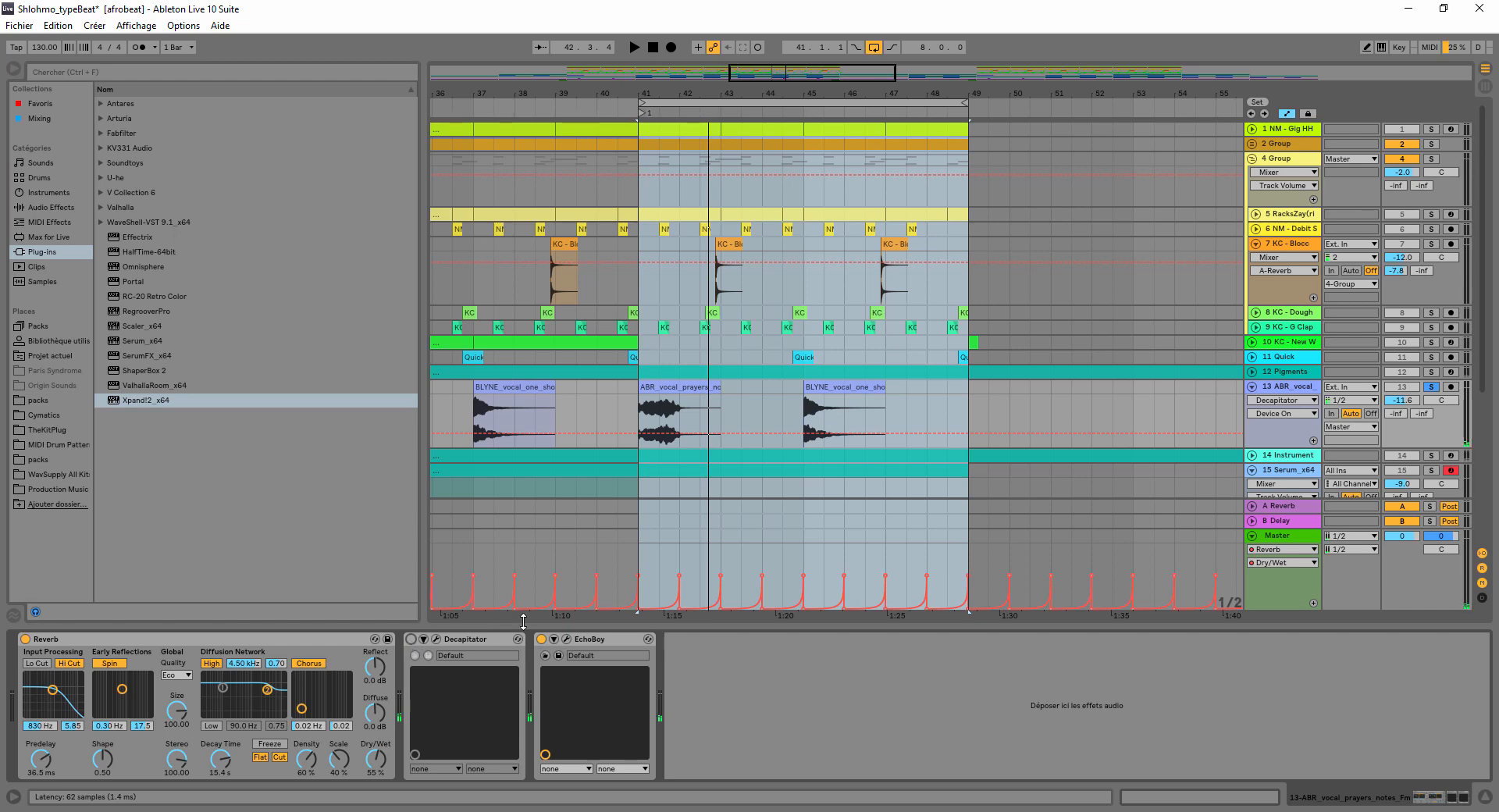
- Fold the ABR_vocal track, hide the device view, and unfold the Instrument track to show its notes
{"action": "left_click", "coordinate": [1252, 387]}
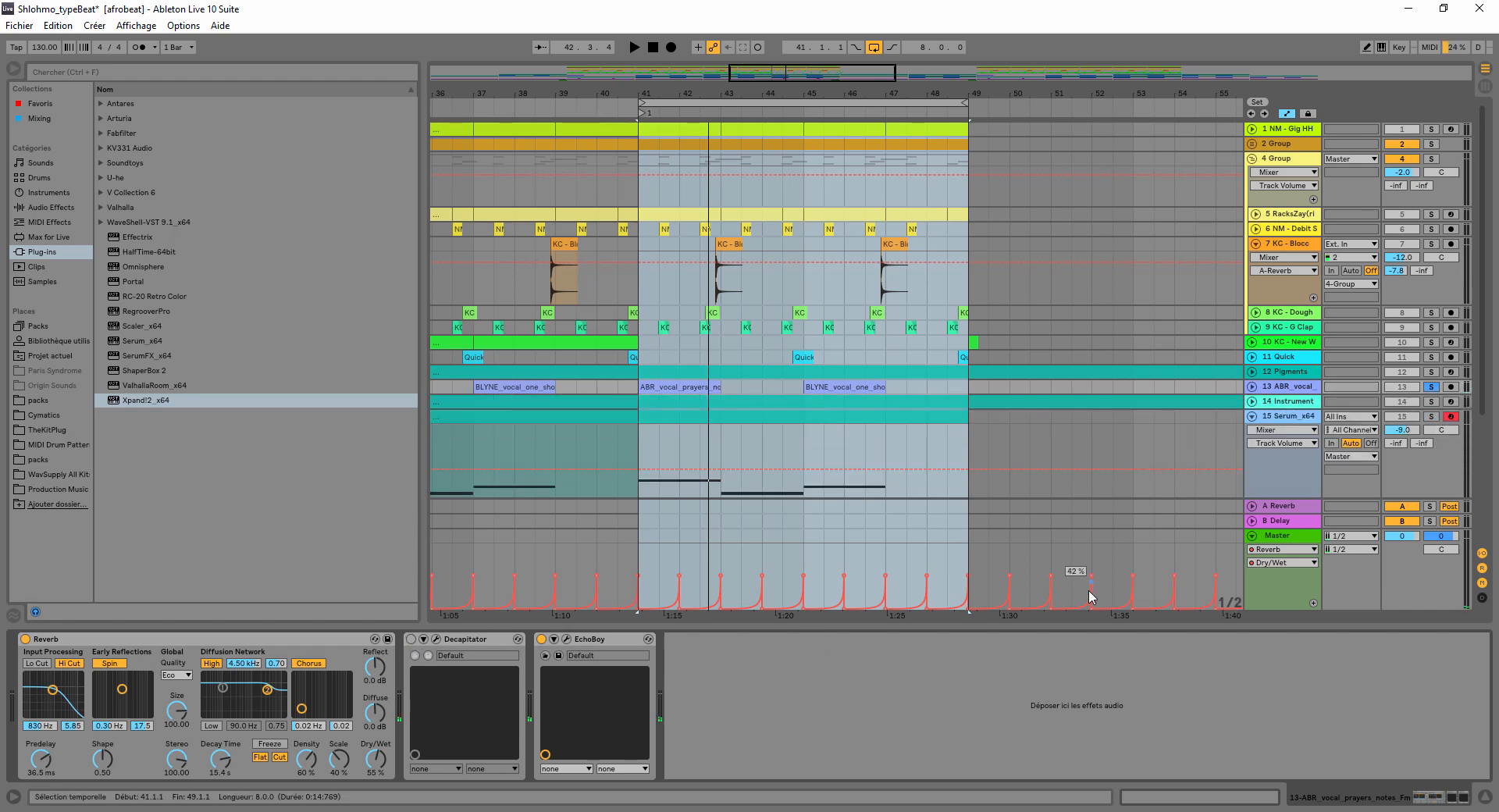
{"action": "left_click_drag", "start_coordinate": [1039, 784], "coordinate": [1041, 800]}
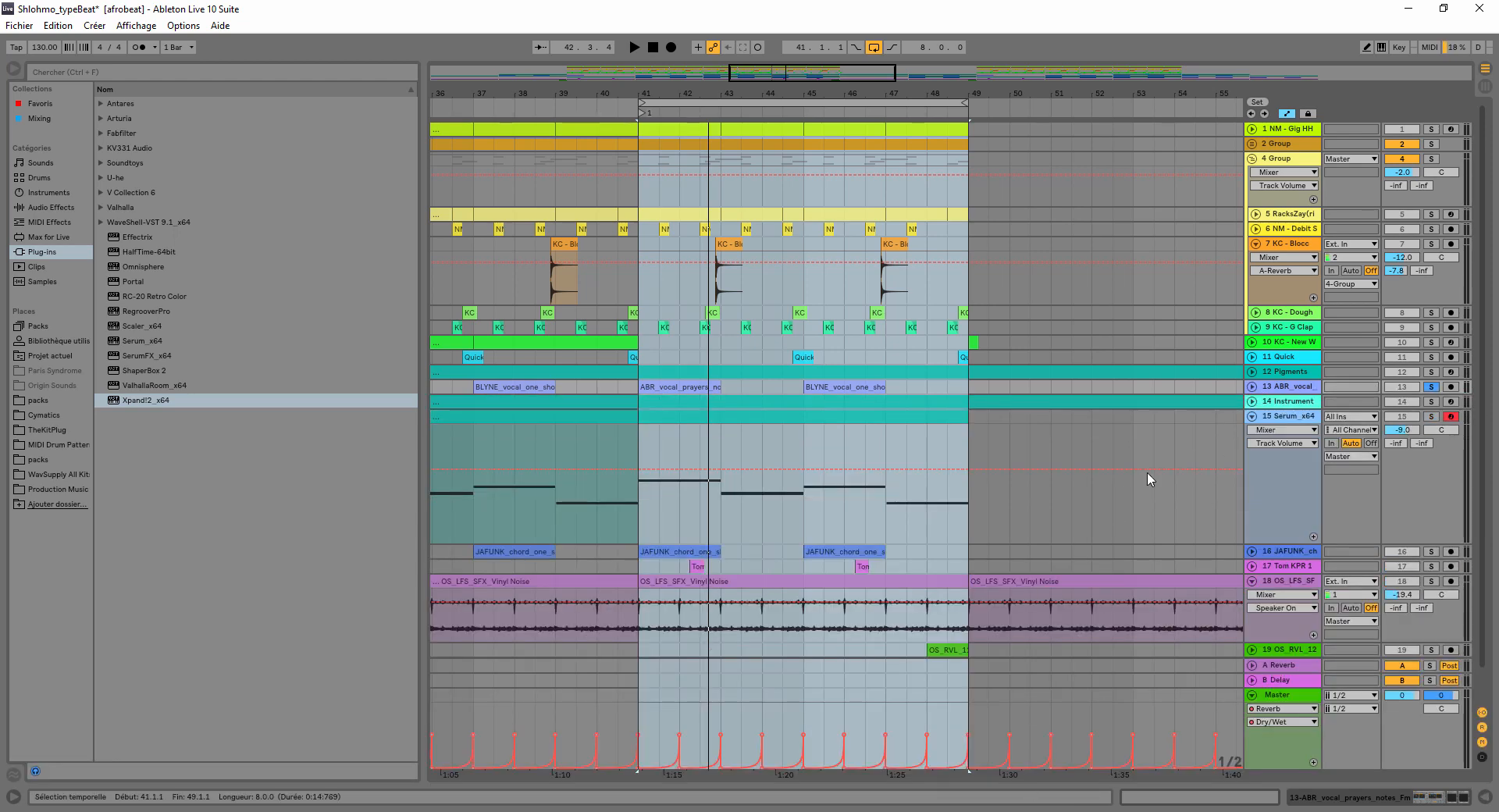
{"action": "left_click", "coordinate": [1252, 401]}
{"action": "scroll", "coordinate": [1161, 292], "scroll_direction": "down", "scroll_amount": 4}
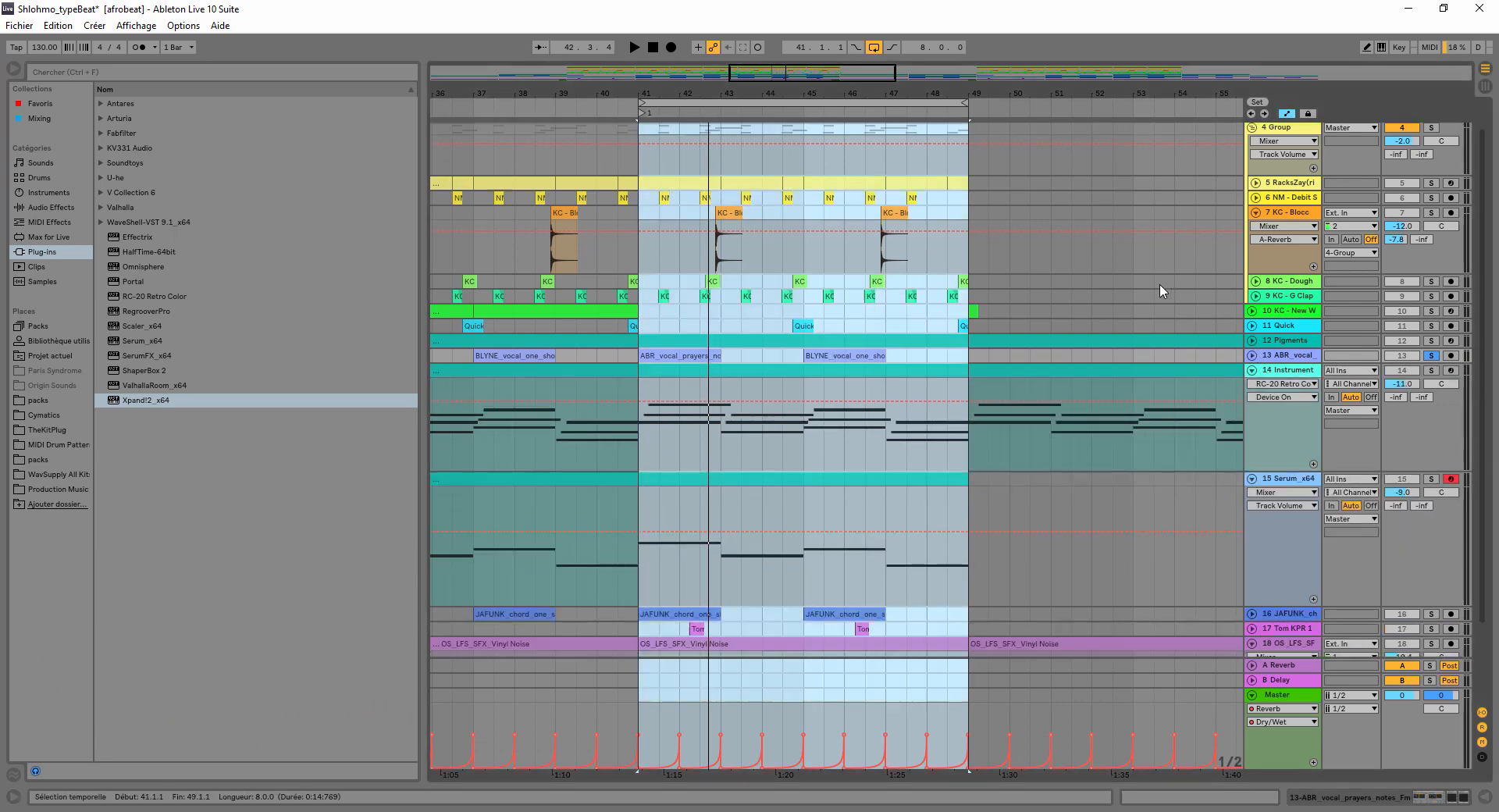
- Select bars 17 to 21 across the tracks and set the loop to that four-bar range
{"action": "left_click_drag", "start_coordinate": [821, 94], "coordinate": [728, 58]}
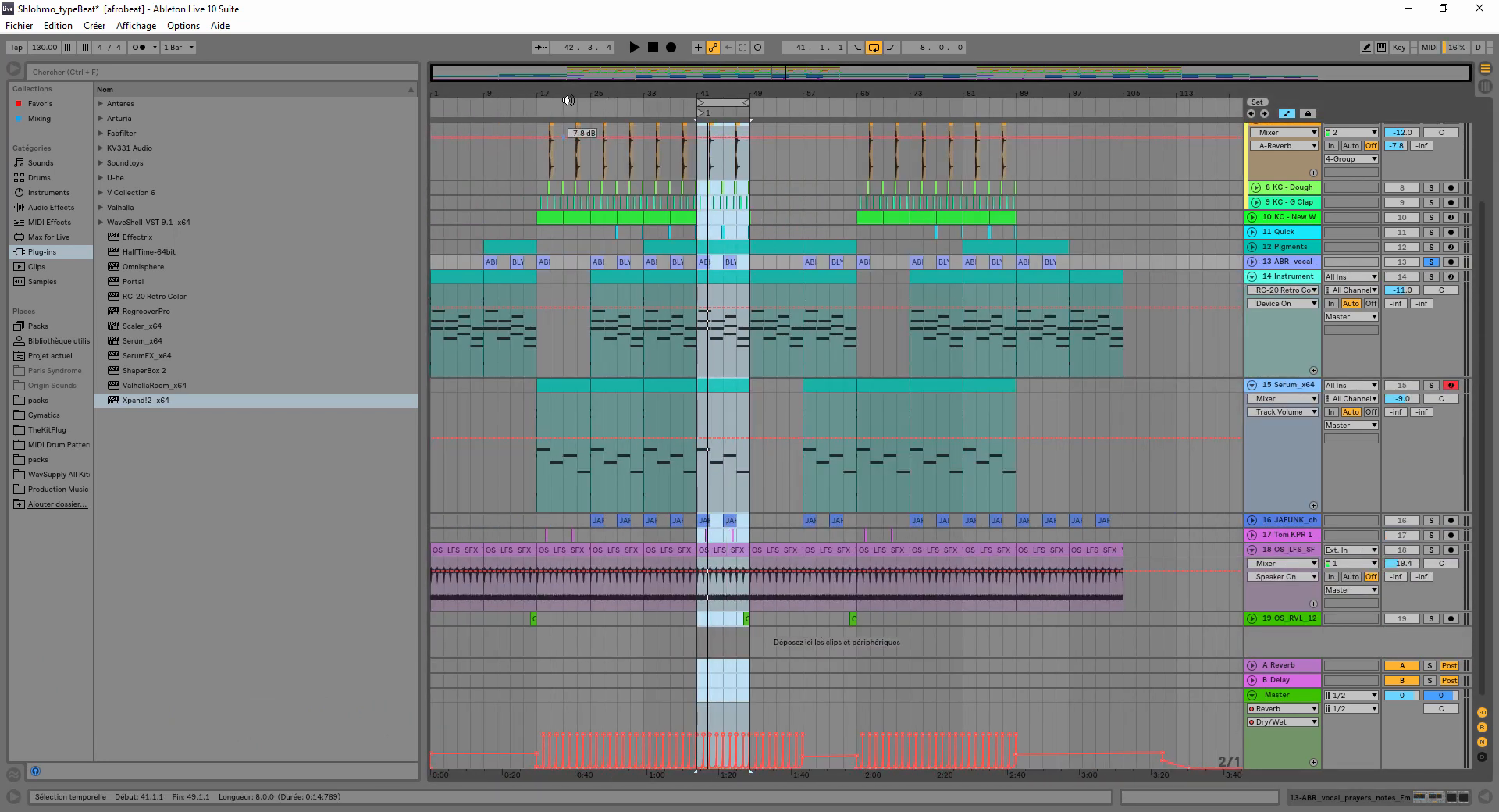
{"action": "left_click_drag", "start_coordinate": [545, 93], "coordinate": [543, 125]}
{"action": "left_click_drag", "start_coordinate": [676, 651], "coordinate": [507, 45]}
{"action": "key", "text": "ctrl+l"}
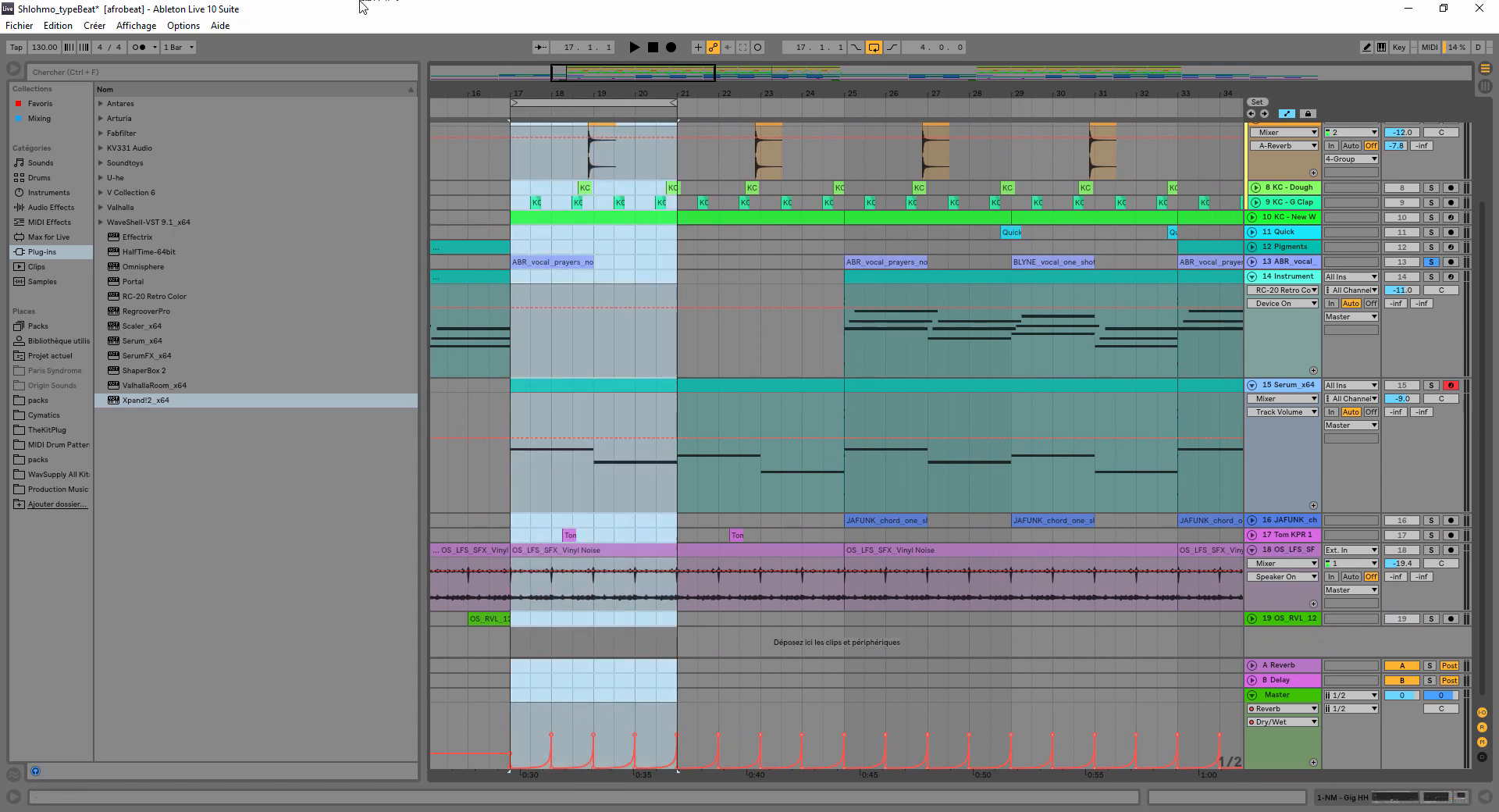
- Unfold the KC - New Wave Kick track, show its device chain, and audition it soloed over the four-bar loop
{"action": "scroll", "coordinate": [1302, 283], "scroll_direction": "up", "scroll_amount": 1}
{"action": "left_click", "coordinate": [1252, 231]}
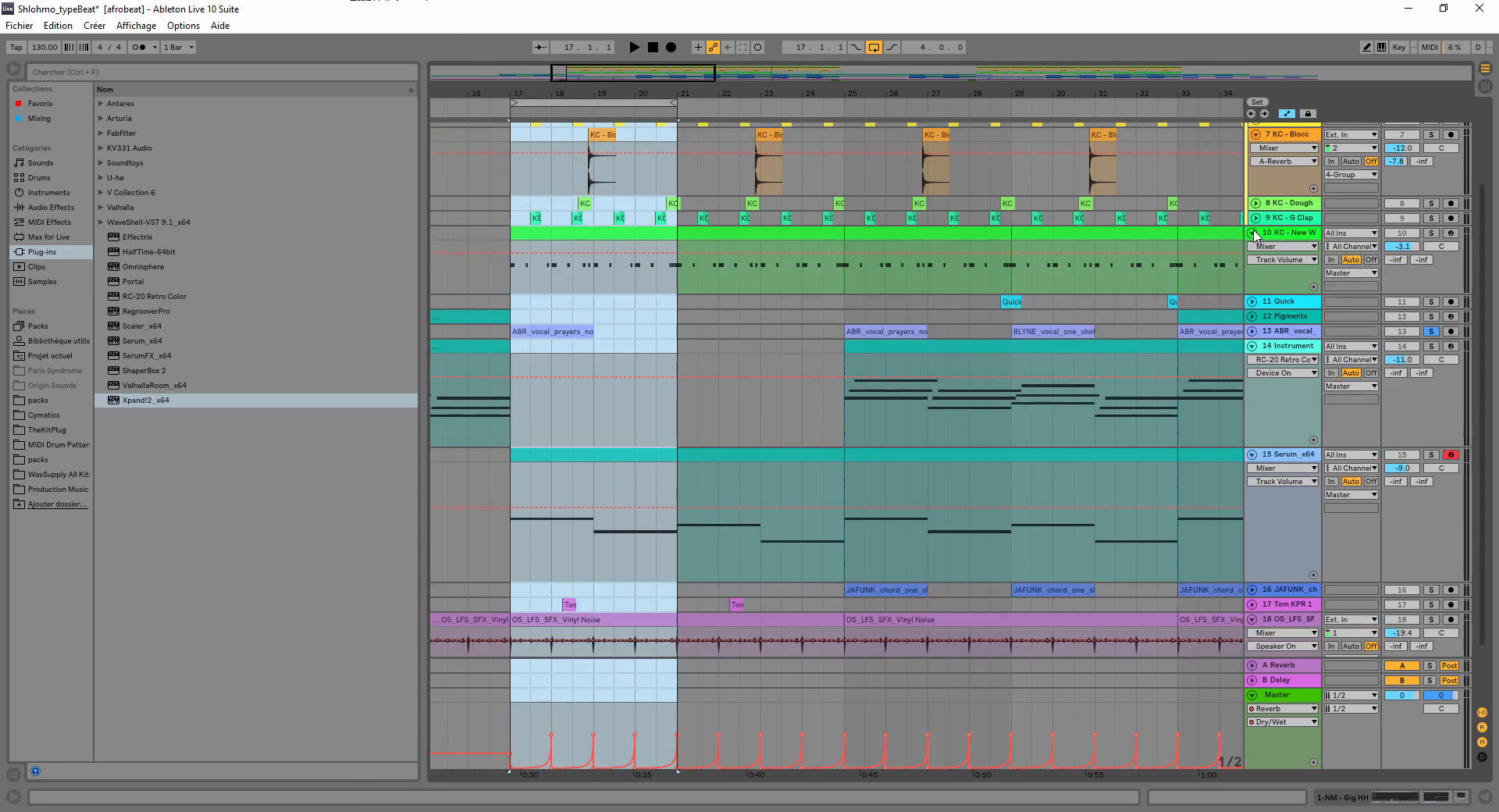
{"action": "double_click", "coordinate": [1288, 233]}
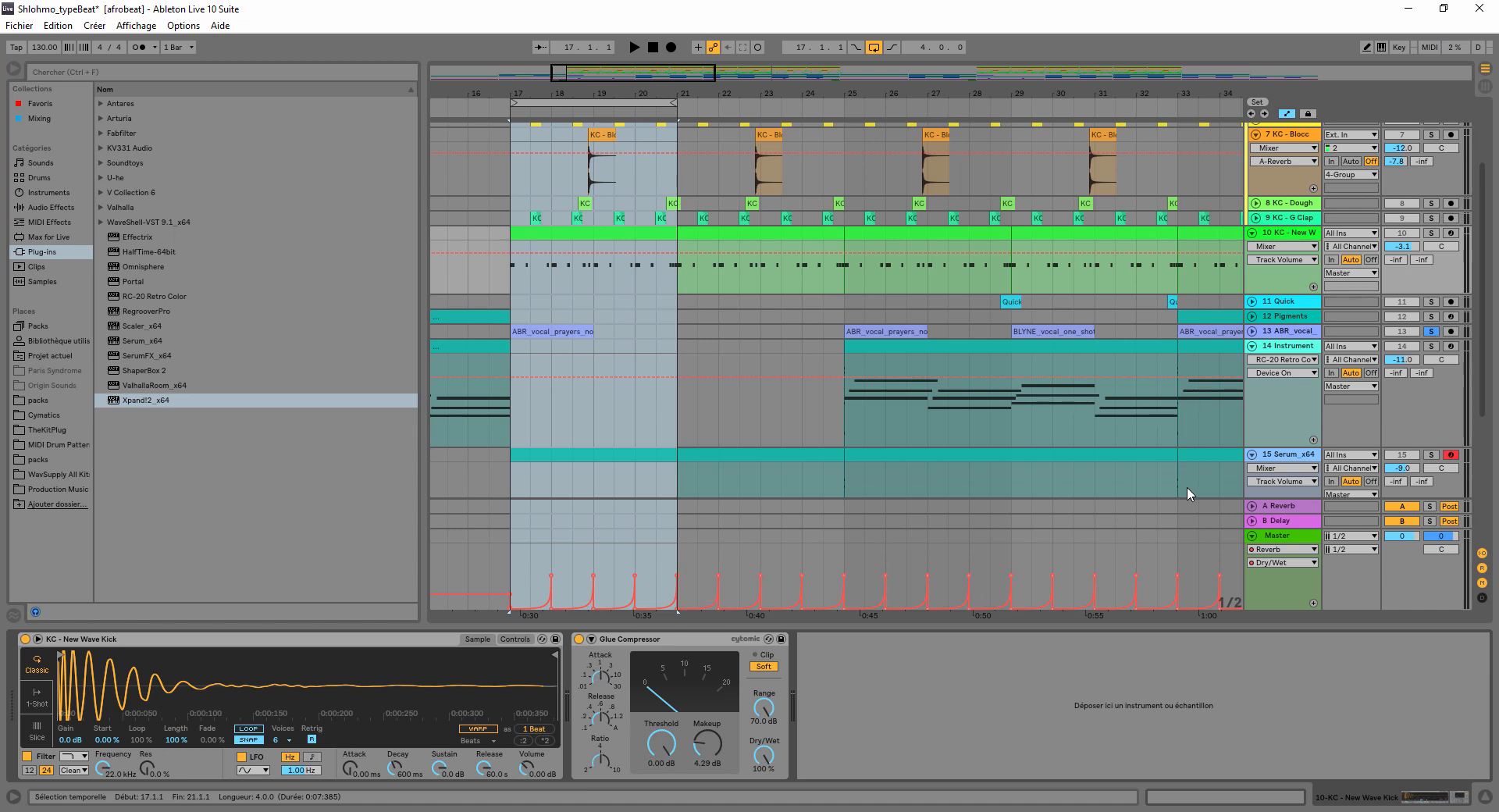
{"action": "left_click", "coordinate": [1432, 233]}
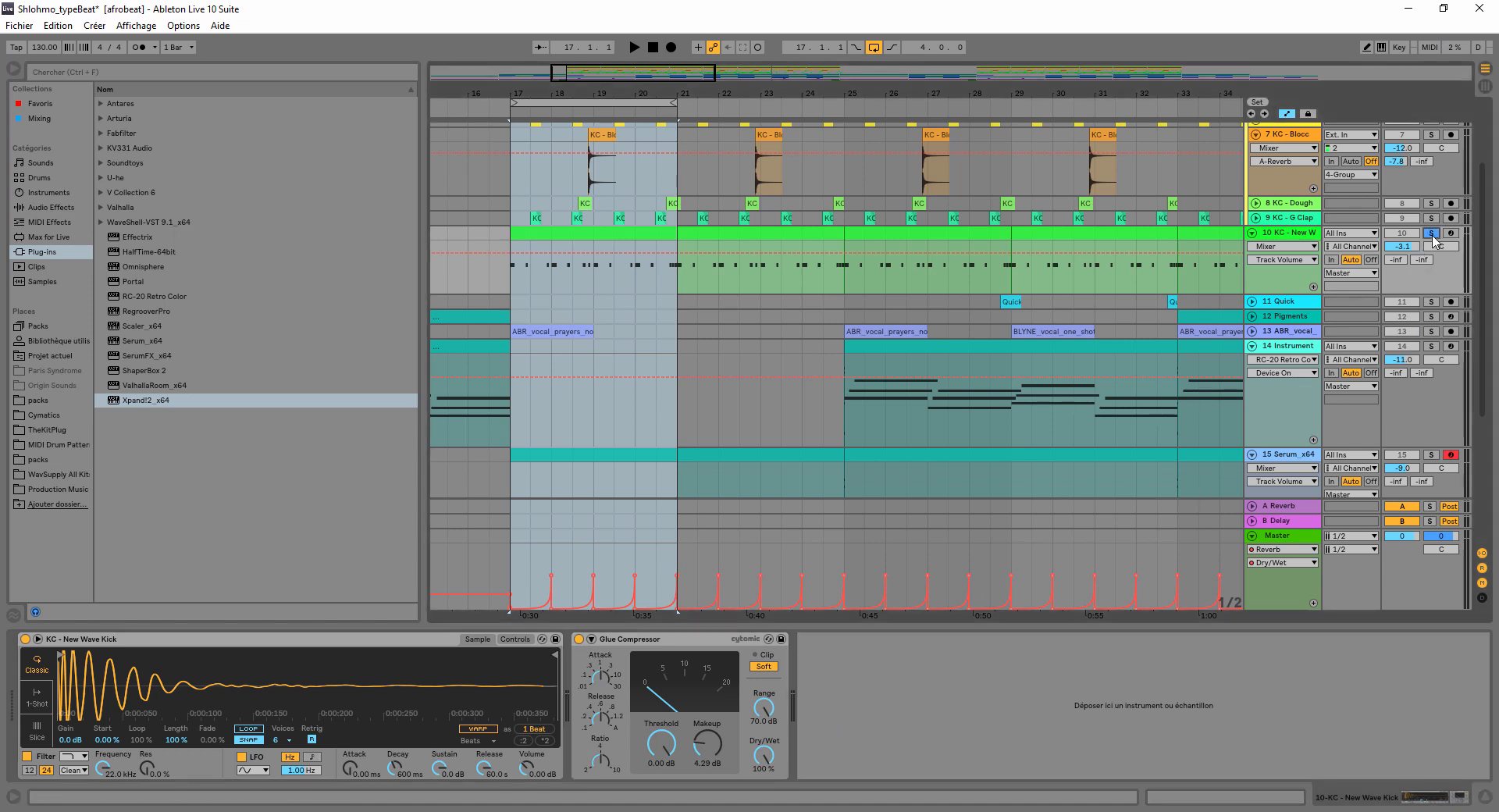
{"action": "key", "text": "space"}
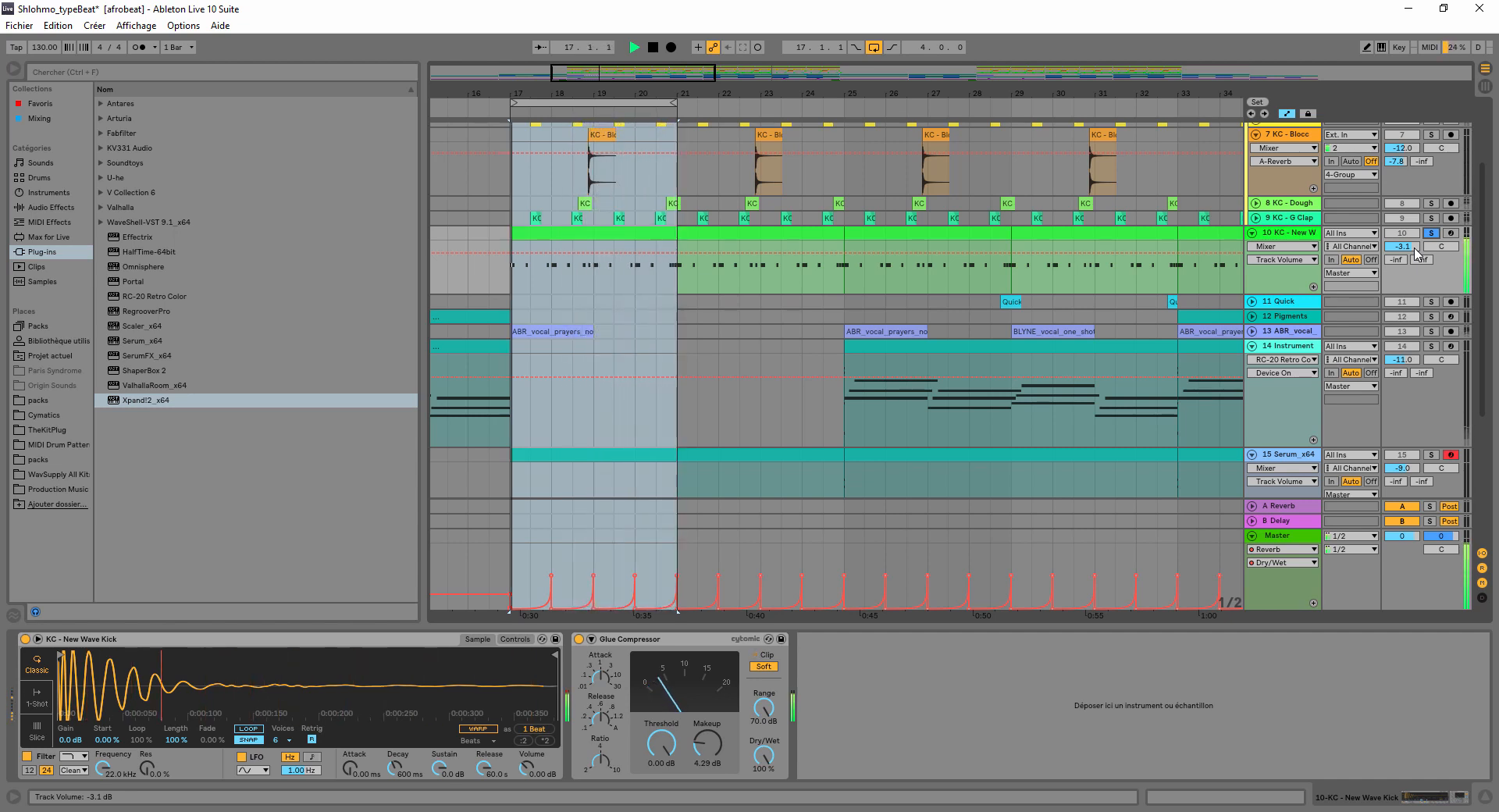
{"action": "key", "text": "space"}
- Unfold the NM - Gig HH track, solo it, and show its device chain while auditioning the hi-hats in the loop
{"action": "scroll", "coordinate": [1417, 251], "scroll_direction": "up", "scroll_amount": 3}
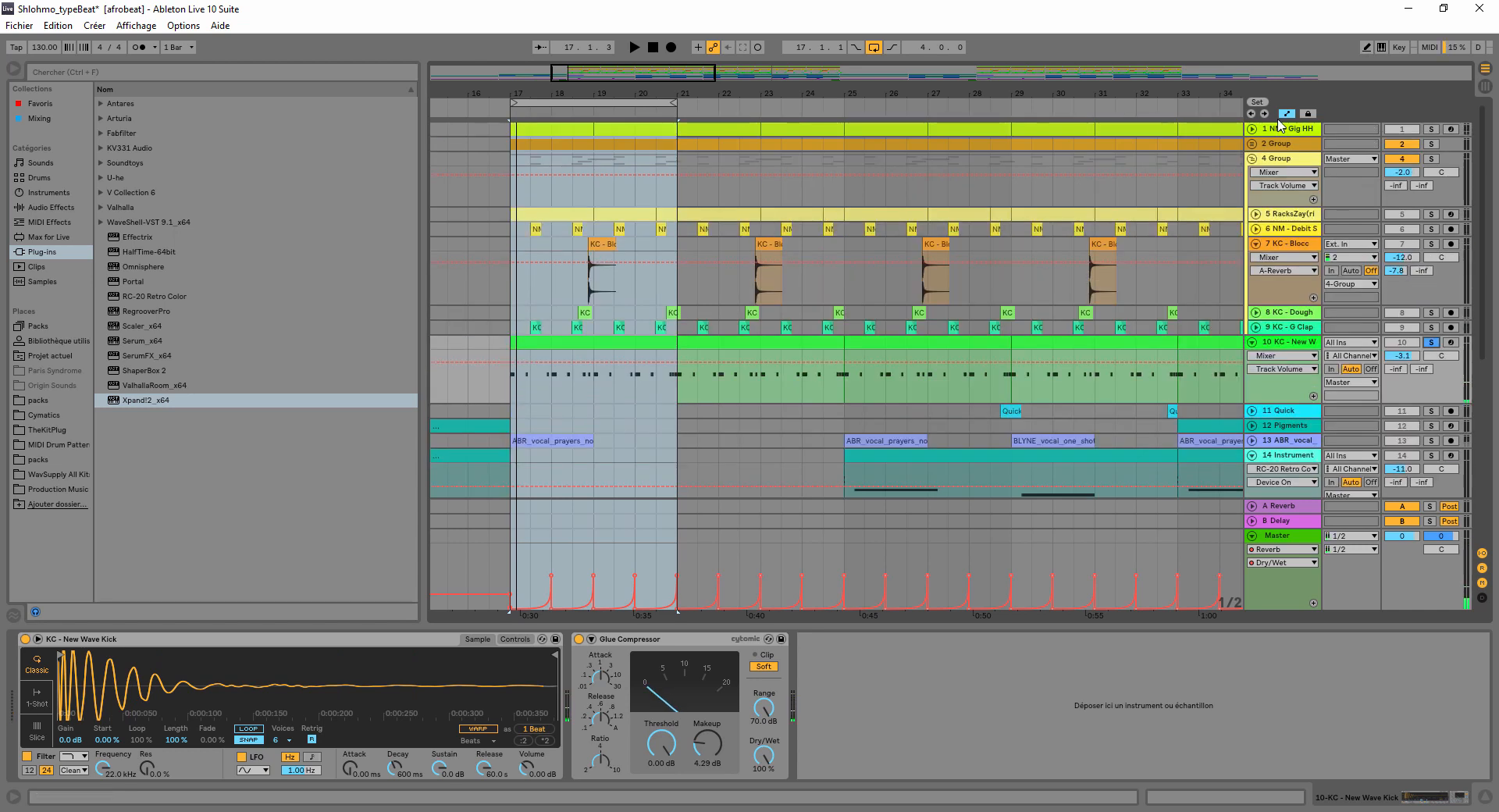
{"action": "left_click", "coordinate": [1252, 130]}
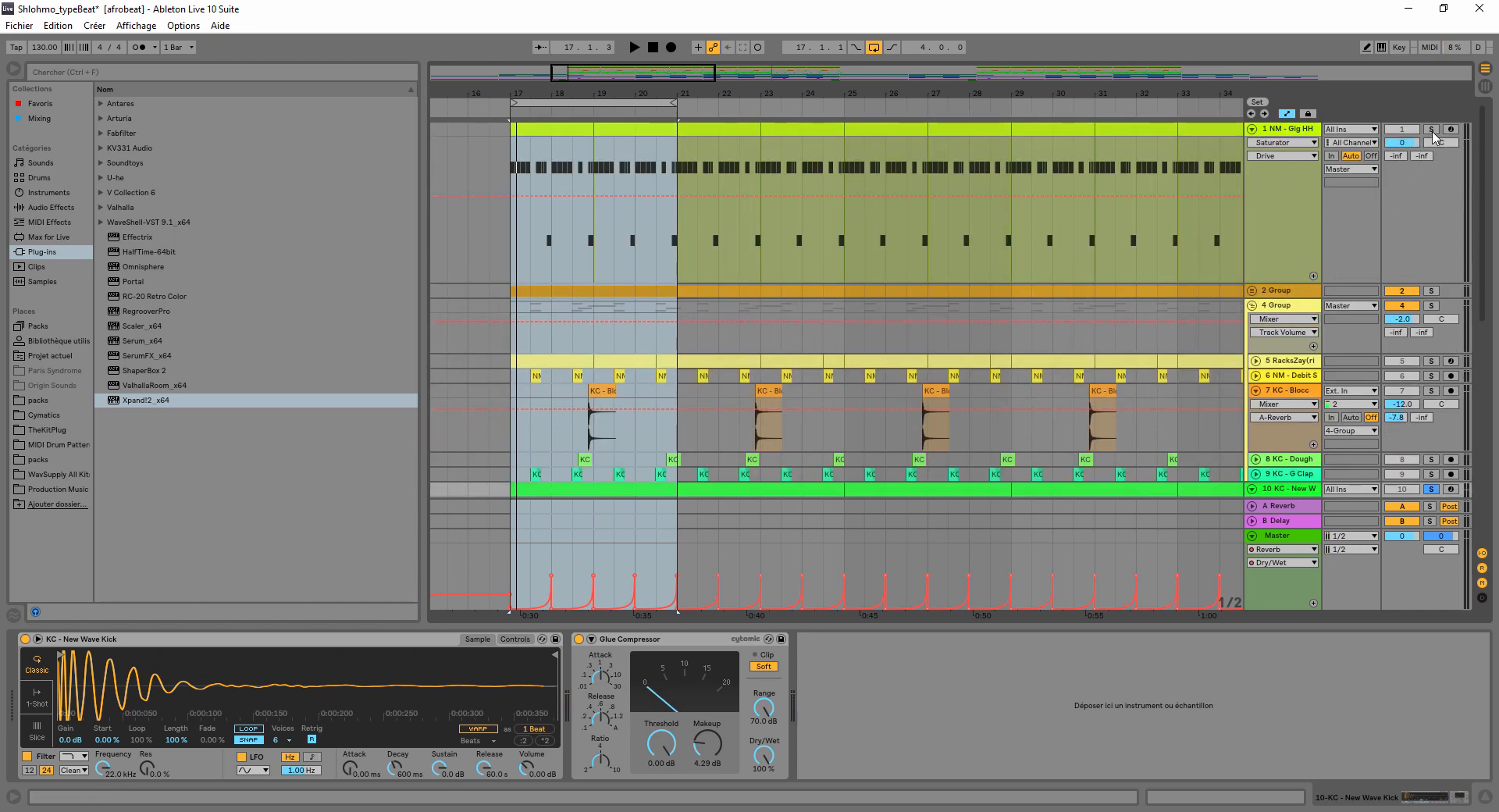
{"action": "key", "text": "space"}
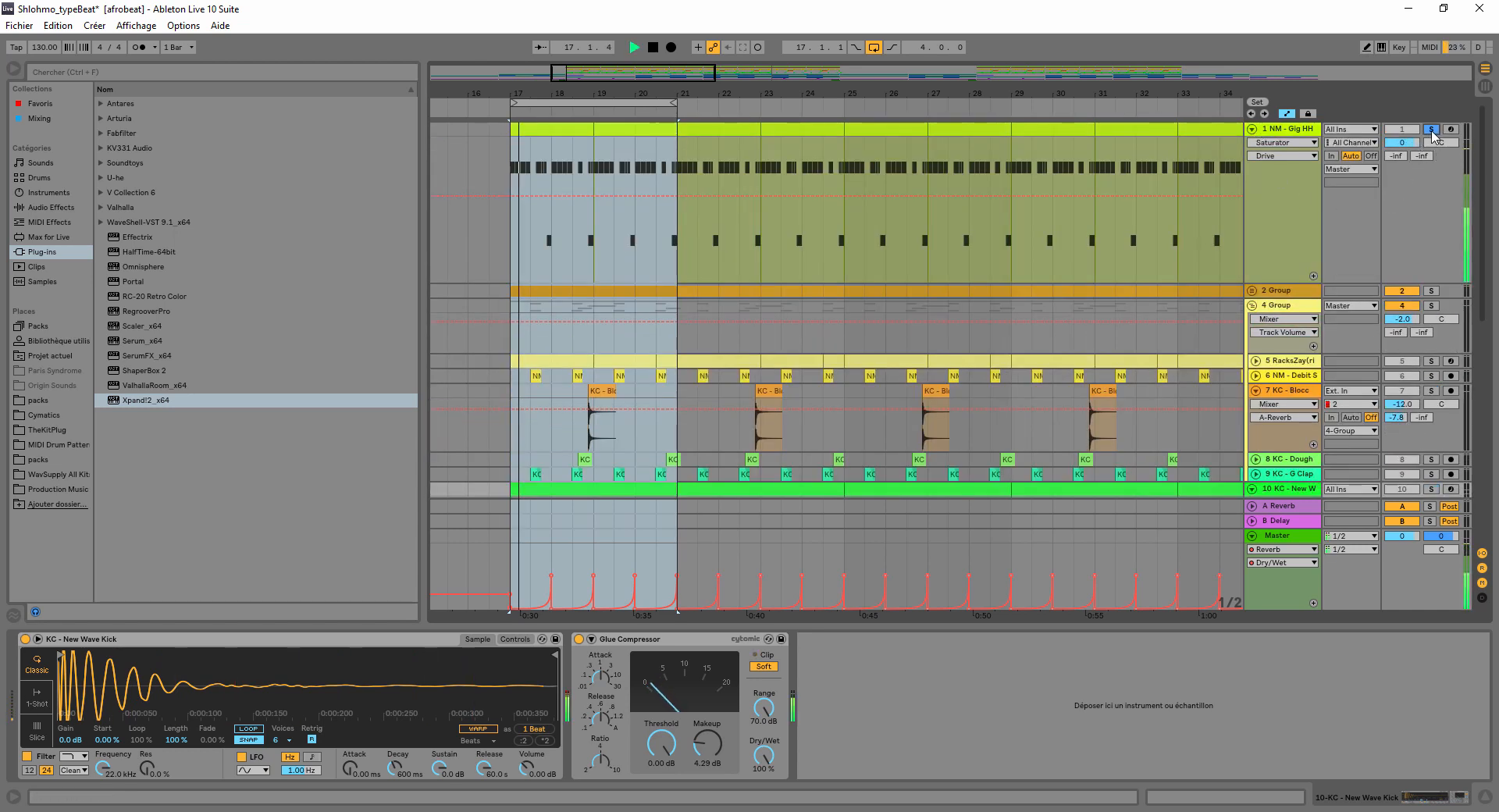
{"action": "left_click", "coordinate": [1285, 133]}
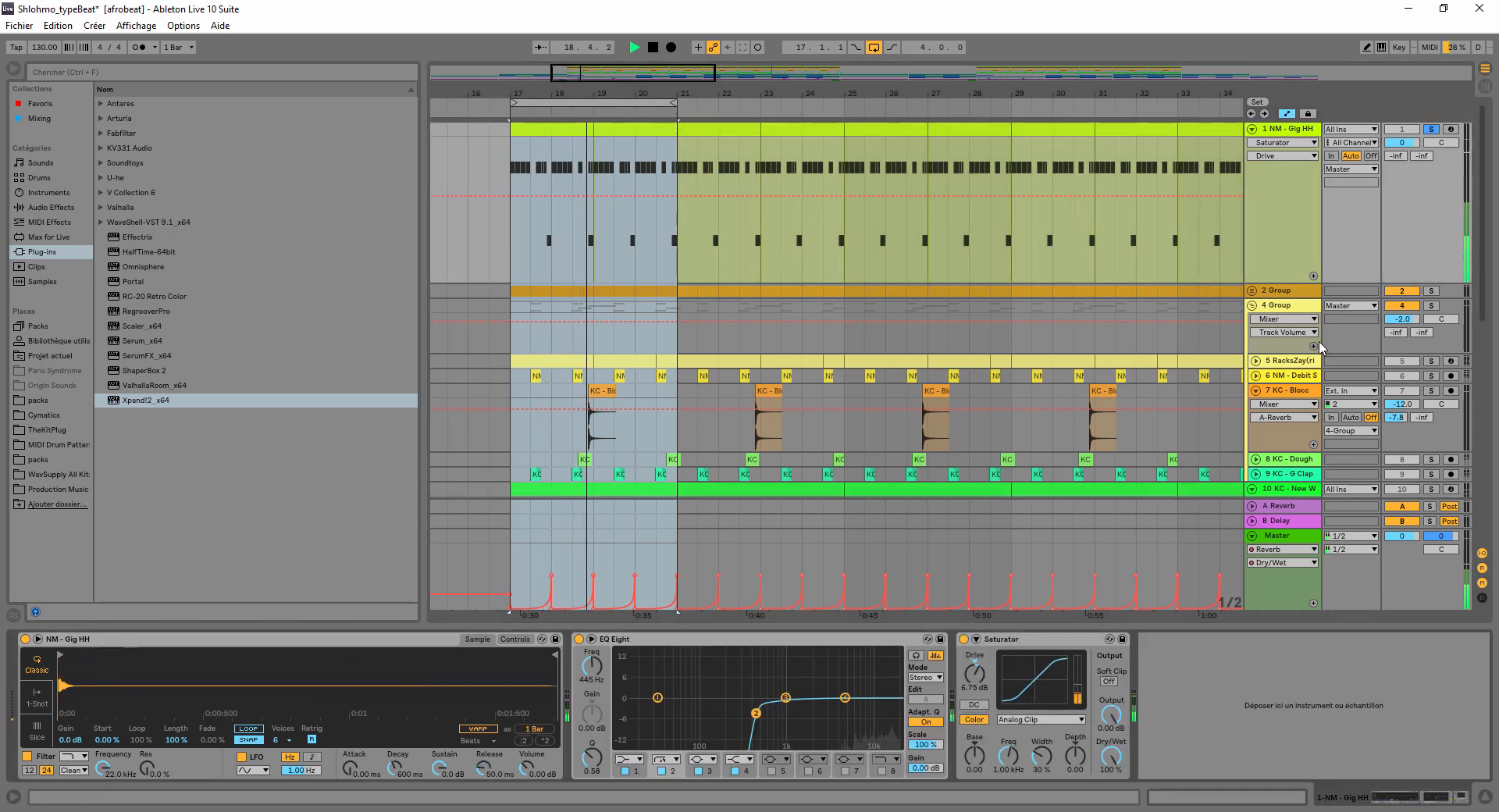
{"action": "scroll", "coordinate": [1318, 343], "scroll_direction": "down", "scroll_amount": 2}
{"action": "scroll", "coordinate": [1319, 343], "scroll_direction": "down", "scroll_amount": 1}
{"action": "scroll", "coordinate": [1281, 352], "scroll_direction": "up", "scroll_amount": 3}
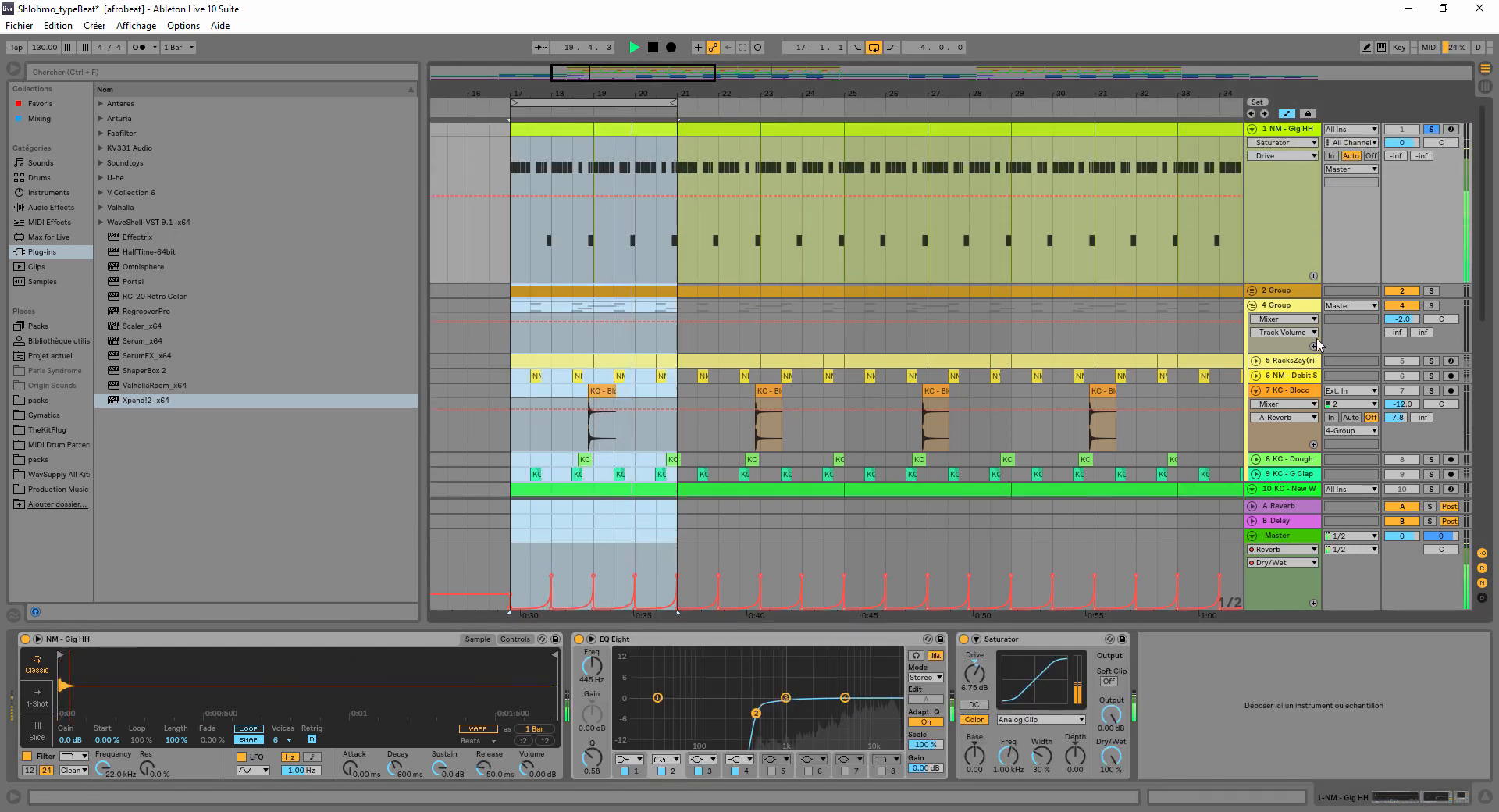
- Stop the hi-hat playback and open the NM - Gig HH MIDI clip at bar 17 to show its notes and velocities
{"action": "key", "text": "space"}
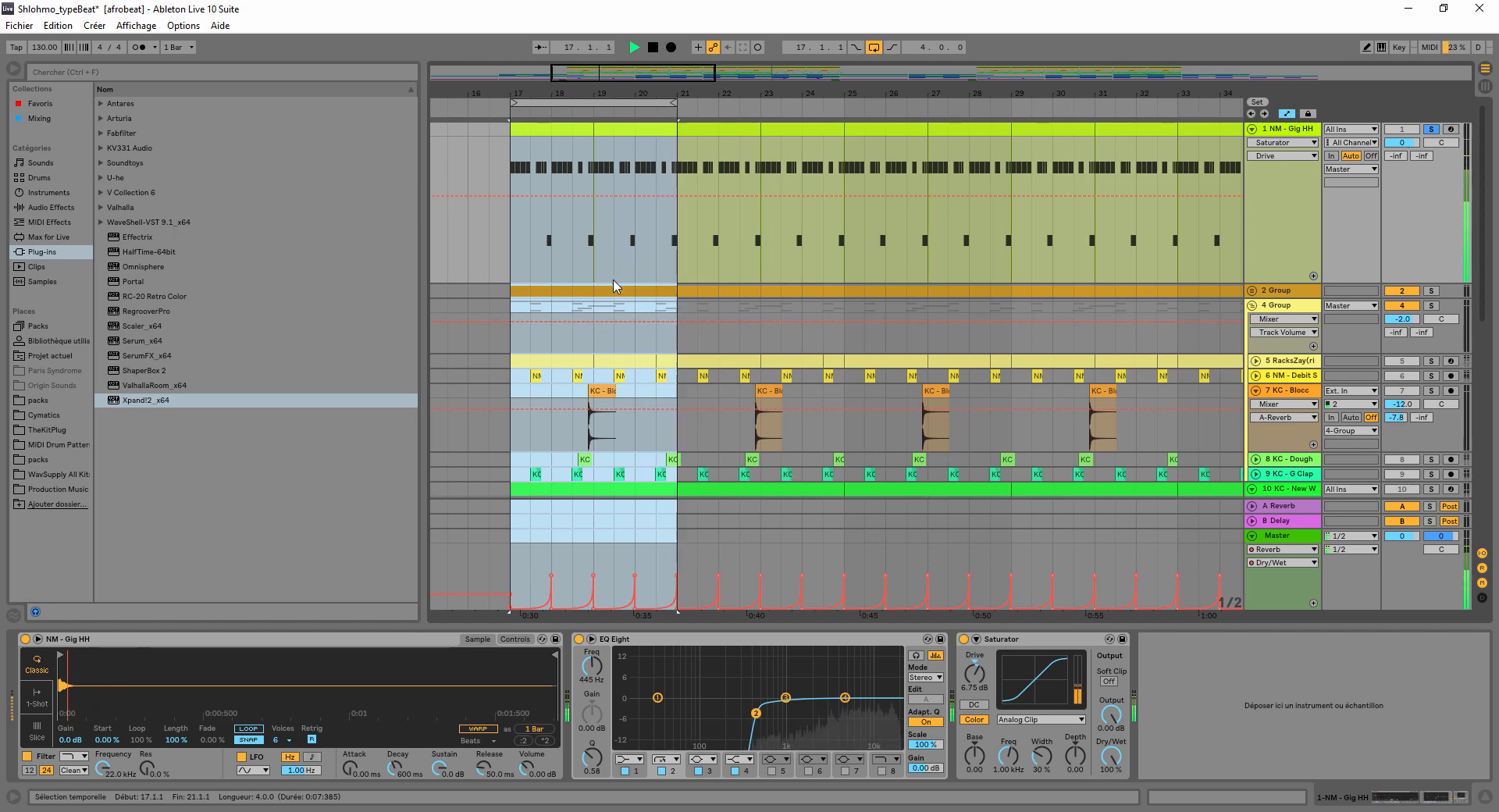
{"action": "double_click", "coordinate": [538, 129]}
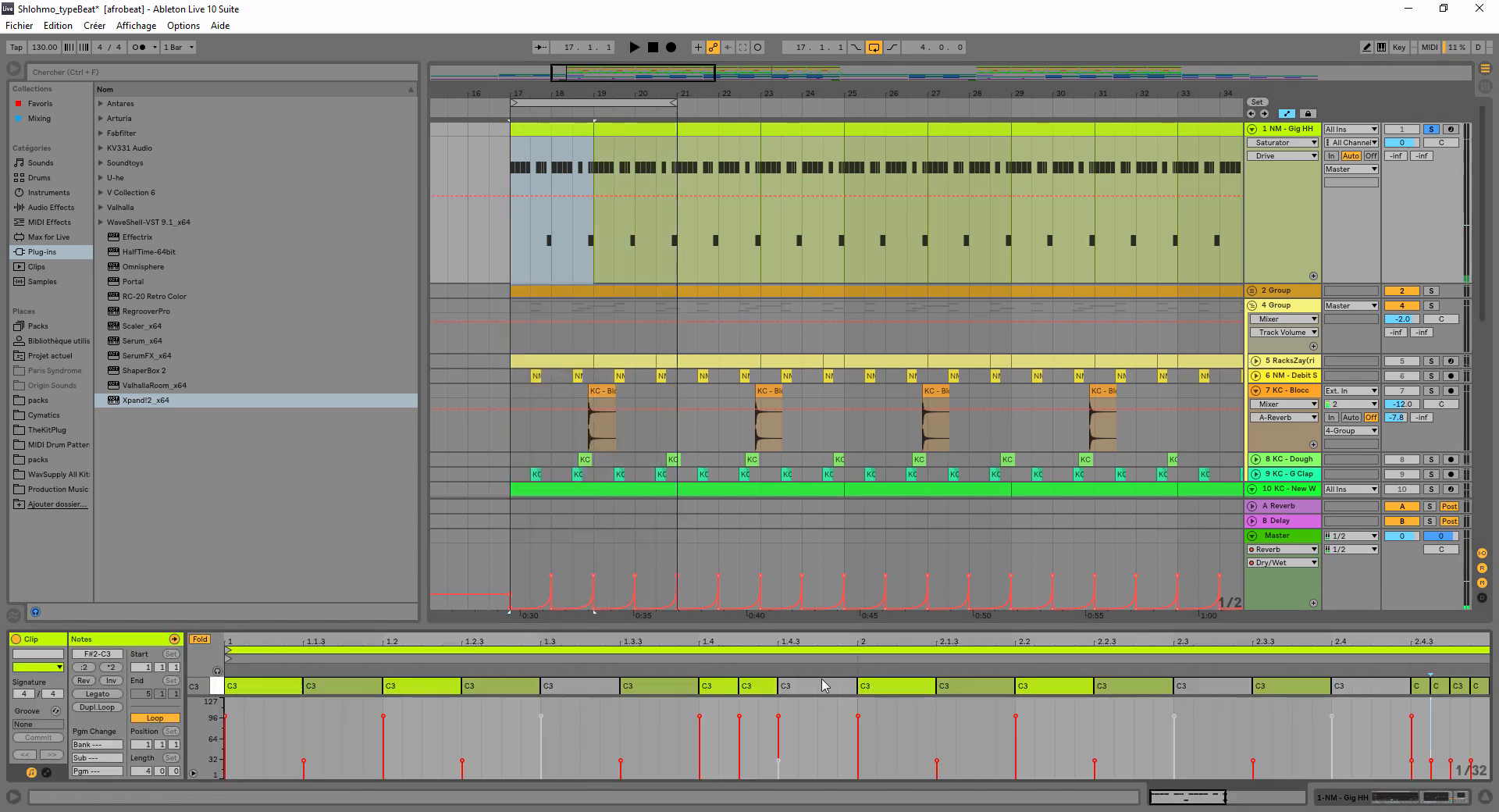
- Enlarge the NM - Gig HH clip's note editor to examine its note rows, and hide the clip view
{"action": "left_click_drag", "start_coordinate": [857, 627], "coordinate": [859, 431]}
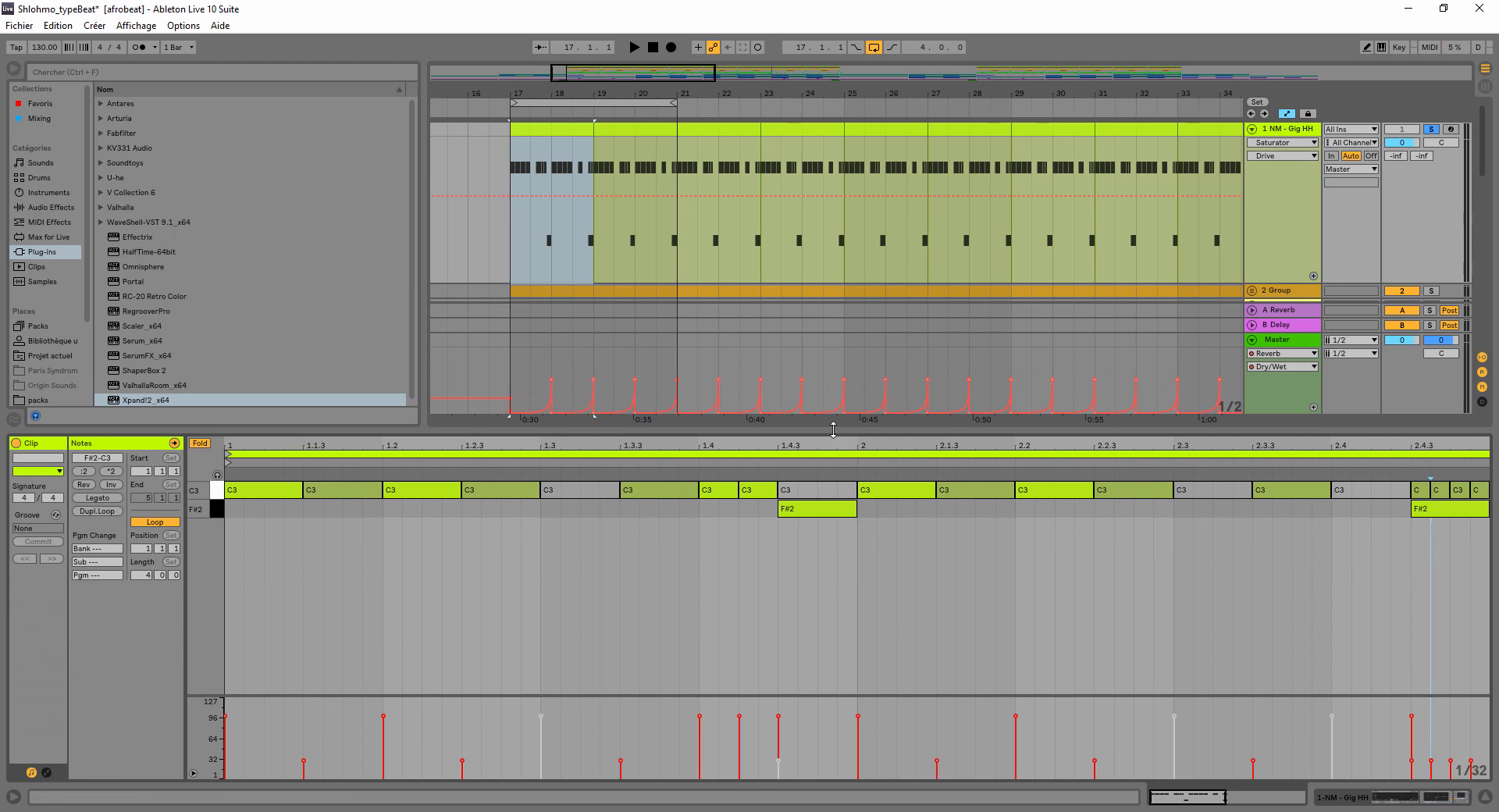
{"action": "left_click_drag", "start_coordinate": [835, 433], "coordinate": [835, 784]}
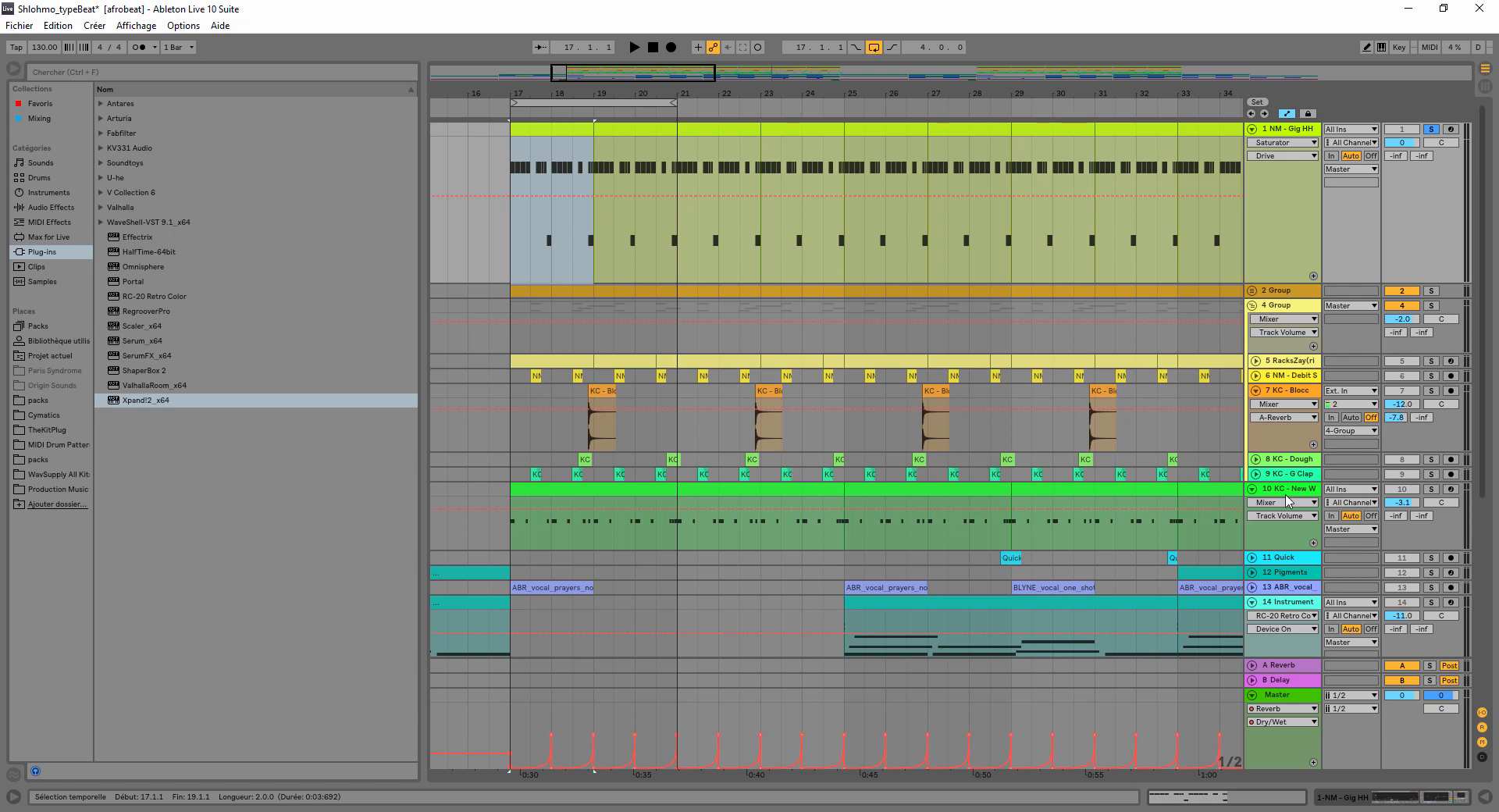
- Unfold and enlarge the RacksZay rimshot track, solo it, and show its device chain while auditioning it in the loop
{"action": "left_click", "coordinate": [1255, 361]}
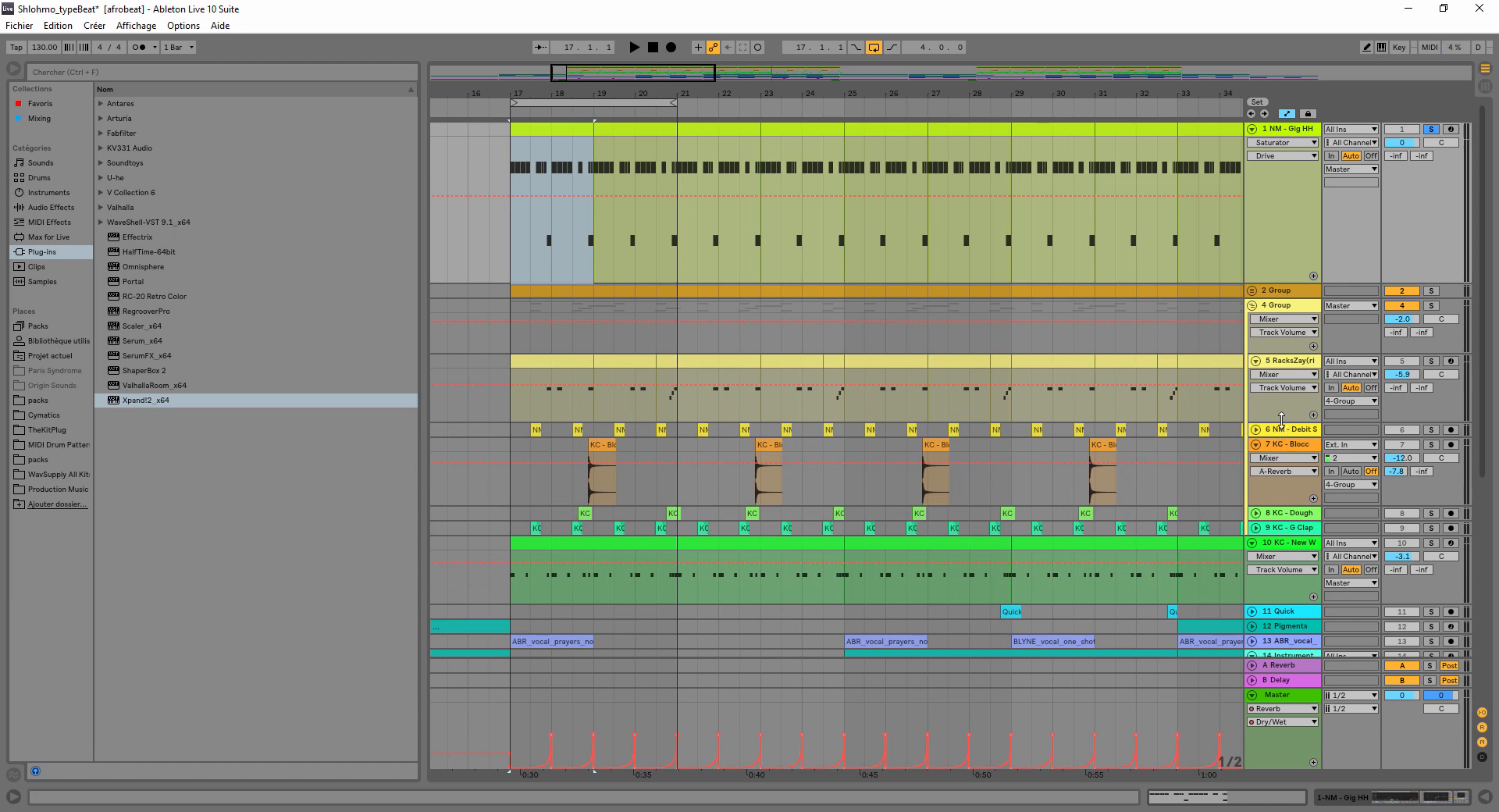
{"action": "left_click_drag", "start_coordinate": [1281, 419], "coordinate": [1281, 485]}
{"action": "left_click", "coordinate": [1433, 362]}
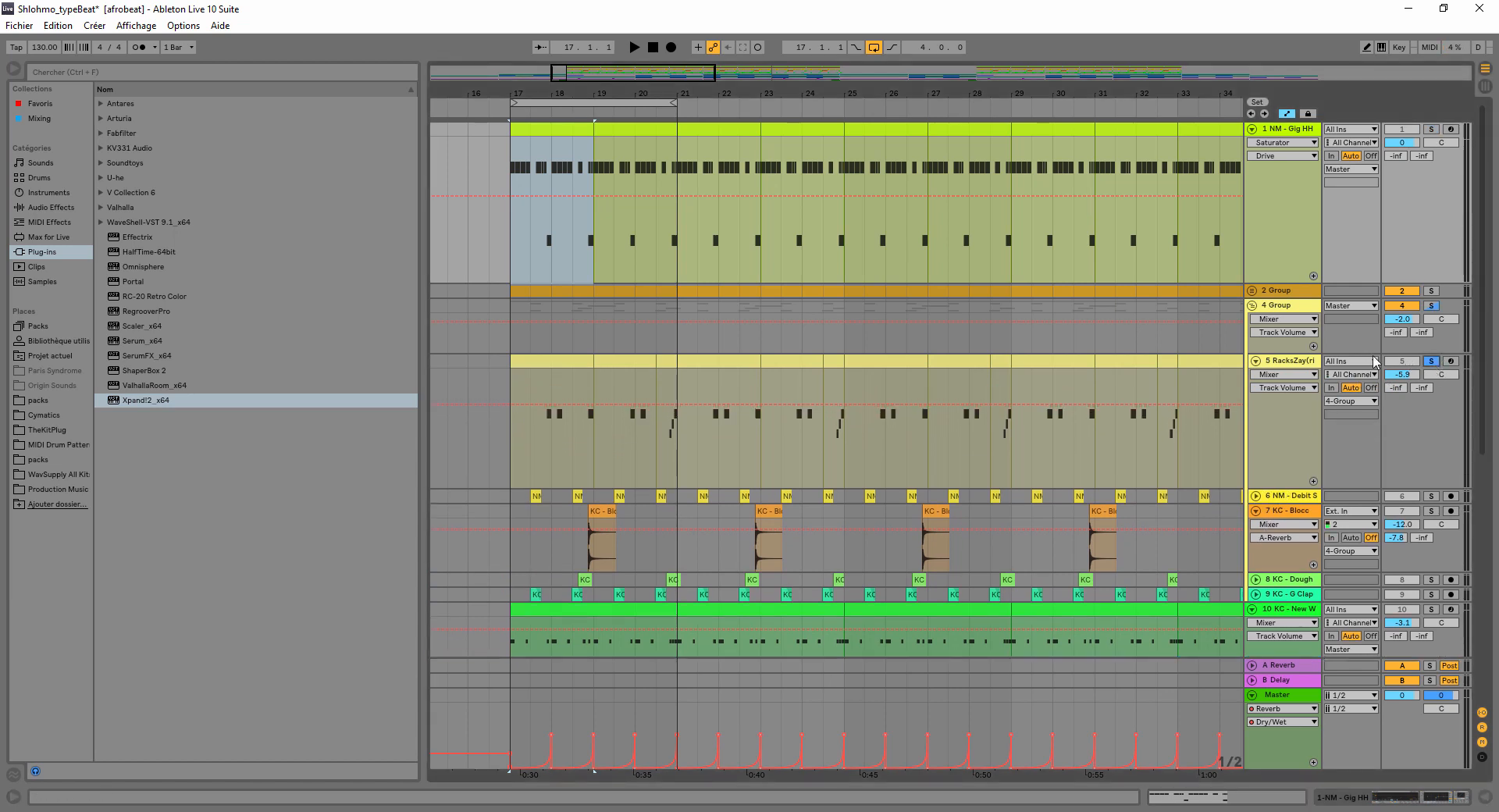
{"action": "double_click", "coordinate": [1302, 362]}
{"action": "key", "text": "space"}
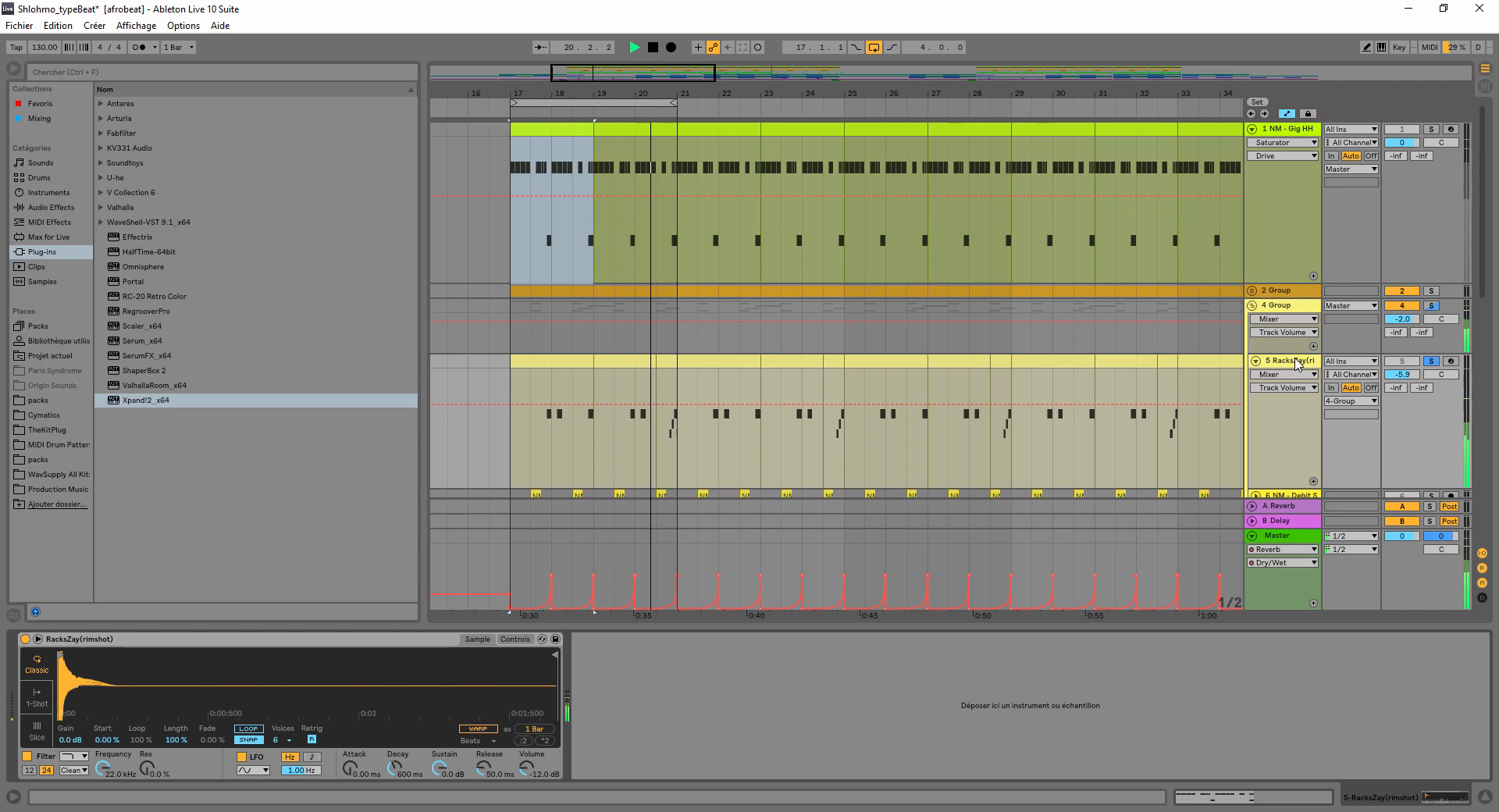
{"action": "key", "text": "space"}
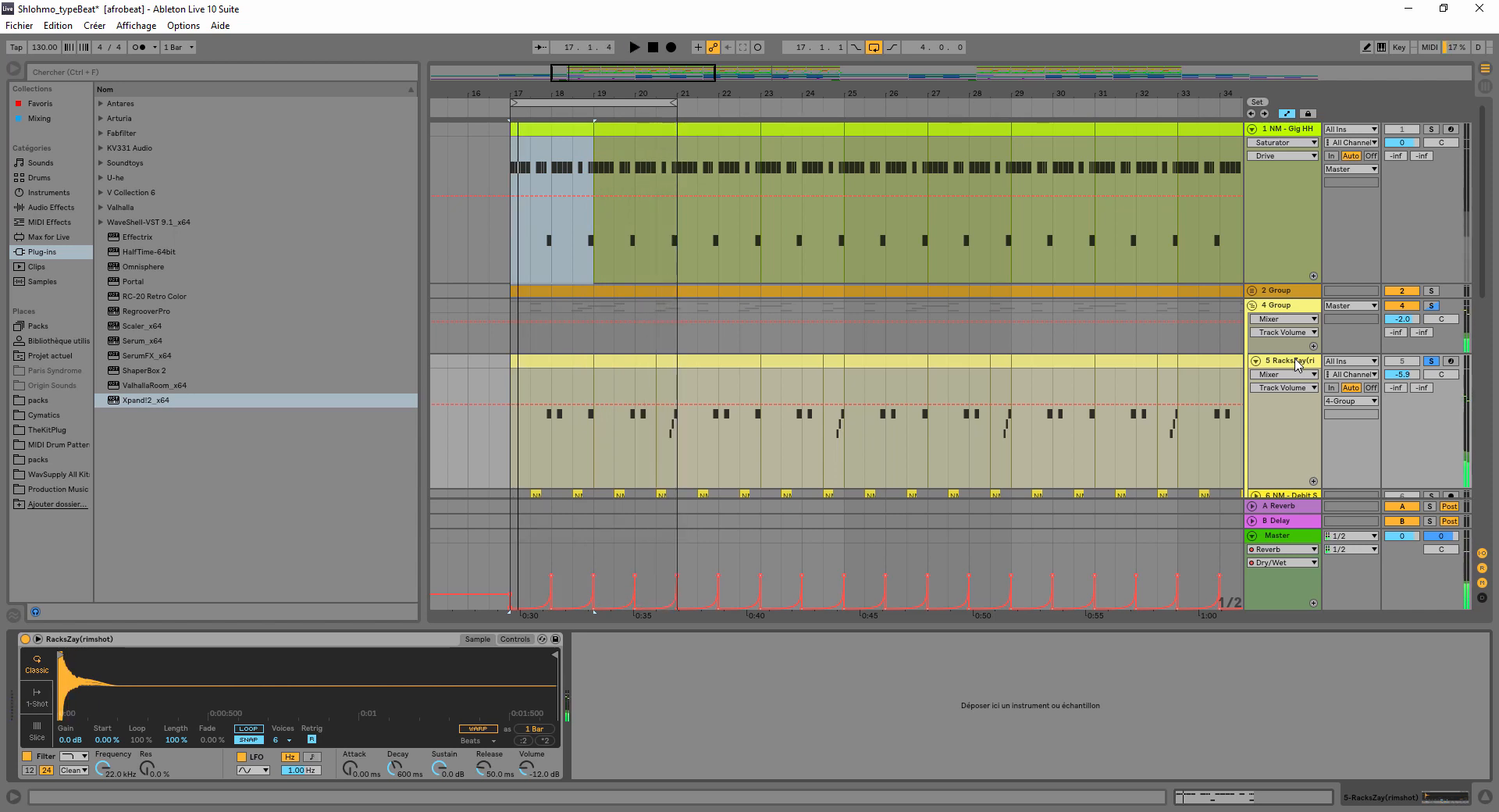
- Select 20.3 to 21 on the RacksZay track, examine the fill's notes in the enlarged note editor, and close the clip view
{"action": "mouse_move", "coordinate": [688, 326]}
{"action": "left_click_drag", "start_coordinate": [676, 378], "coordinate": [658, 378]}
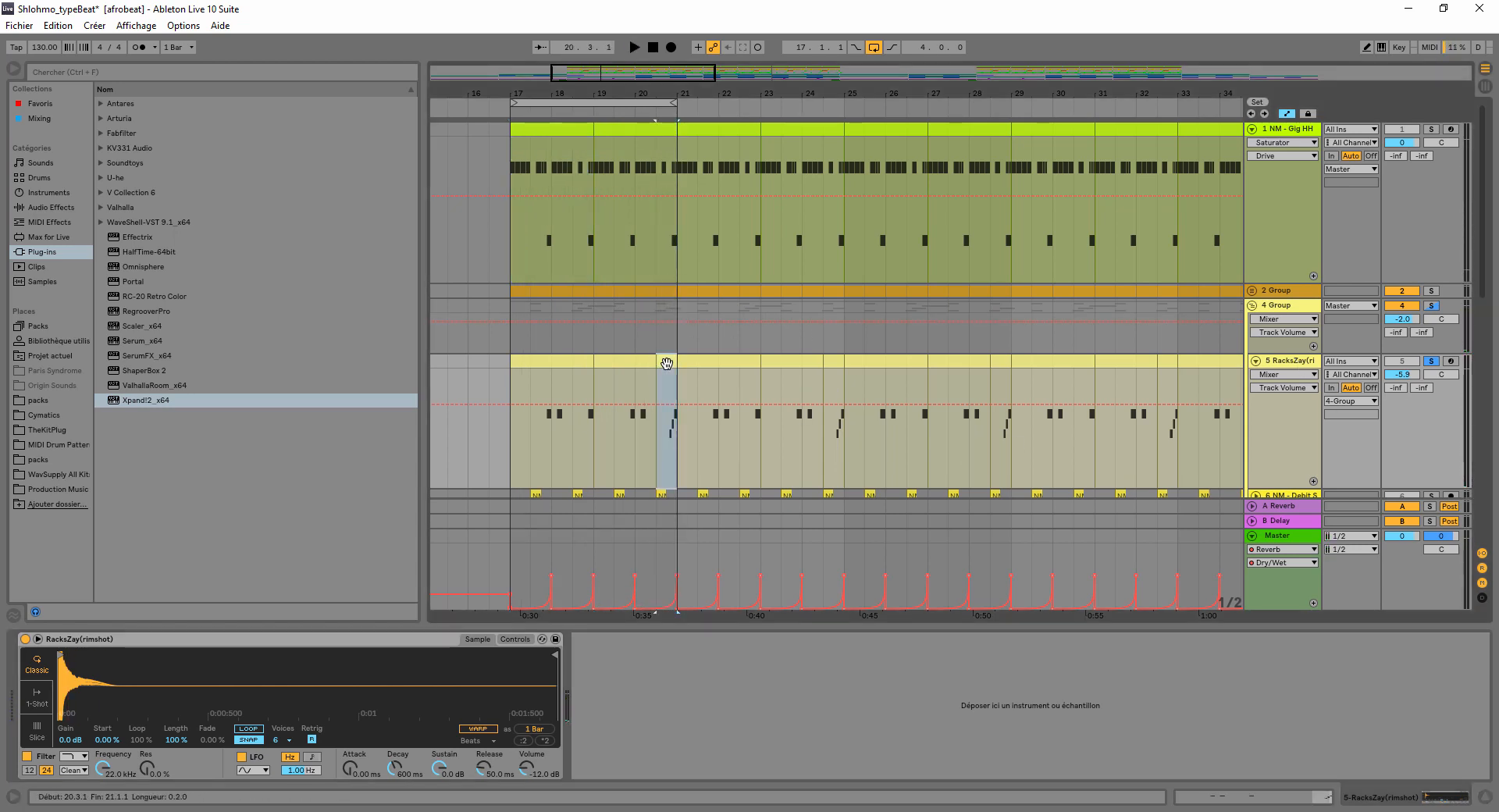
{"action": "left_click_drag", "start_coordinate": [1394, 628], "coordinate": [1249, 286]}
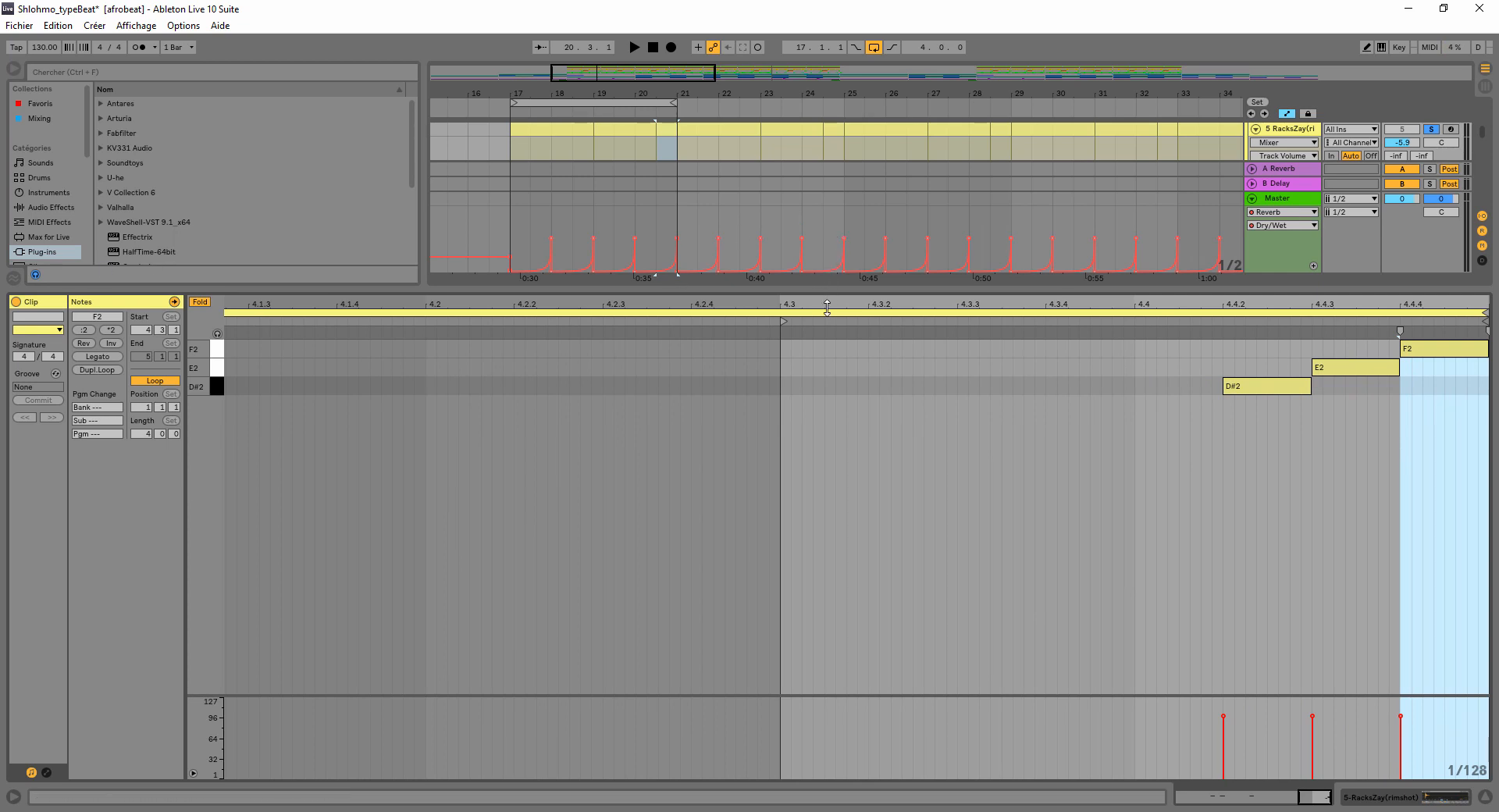
{"action": "key", "text": "ctrl+alt+l"}
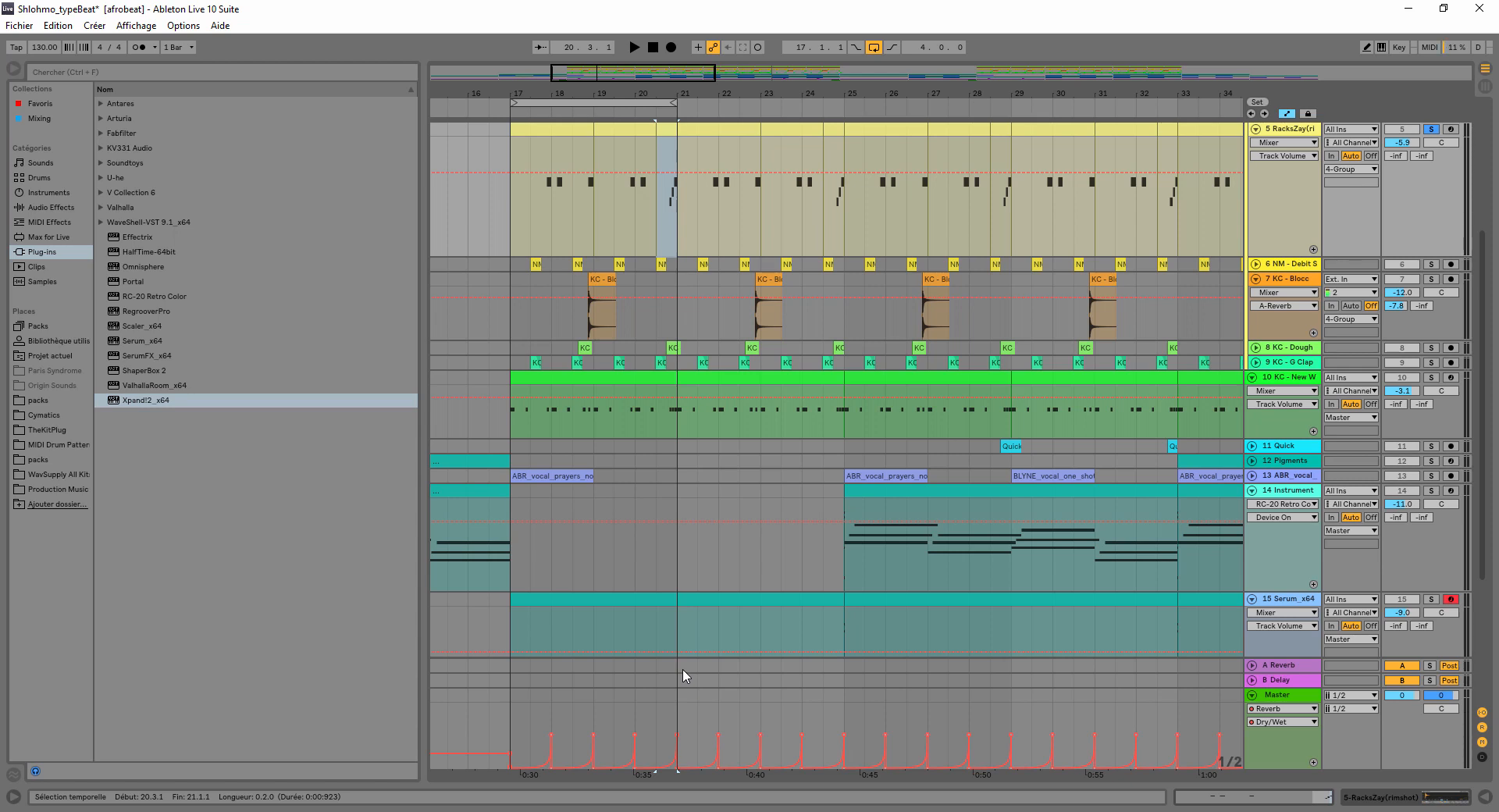
- Unfold the NM - Debit Snare track, audition it soloed over the loop, and show its device chain
{"action": "left_click", "coordinate": [1255, 263]}
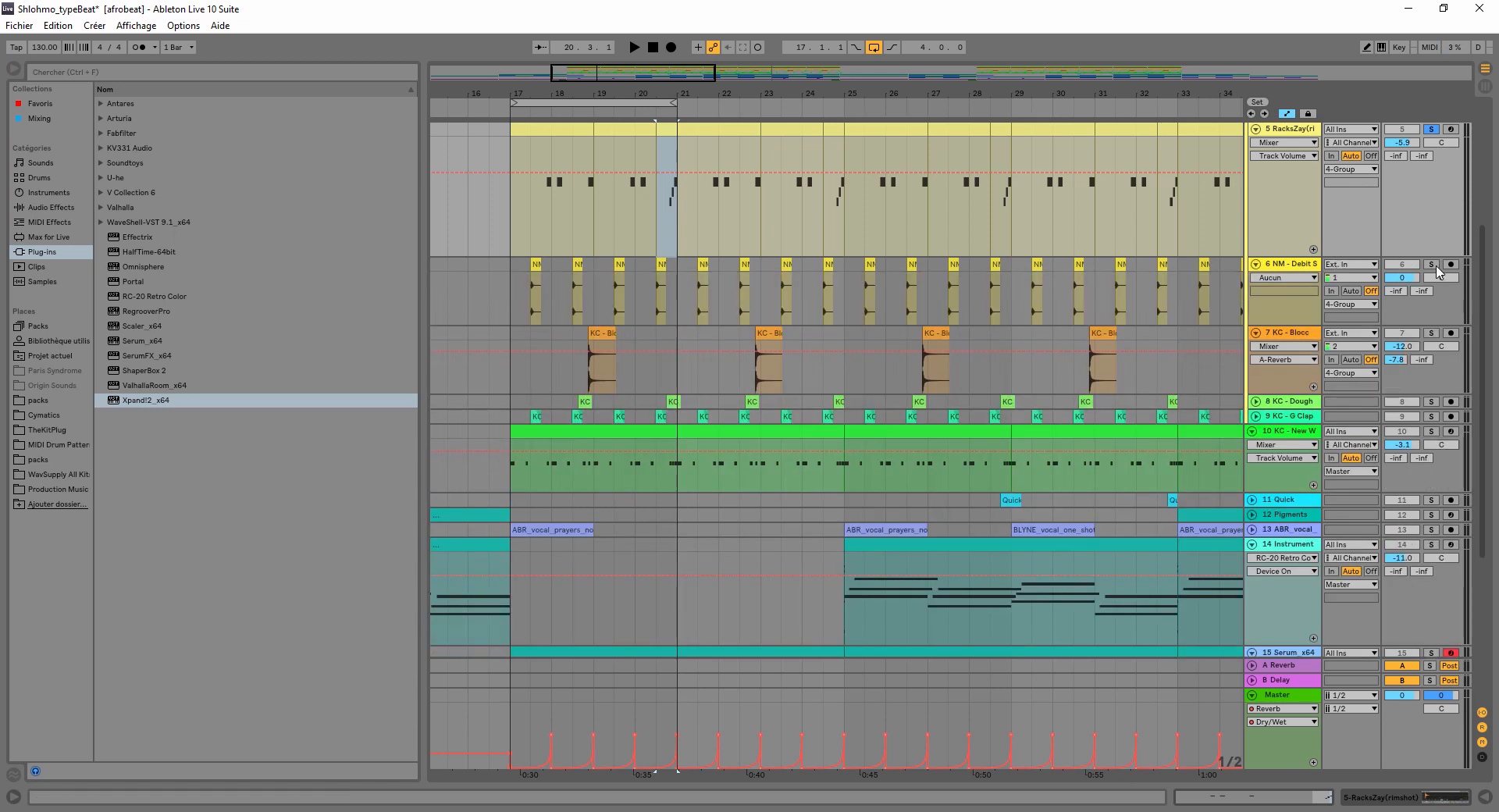
{"action": "left_click", "coordinate": [1432, 265]}
{"action": "left_click", "coordinate": [491, 108]}
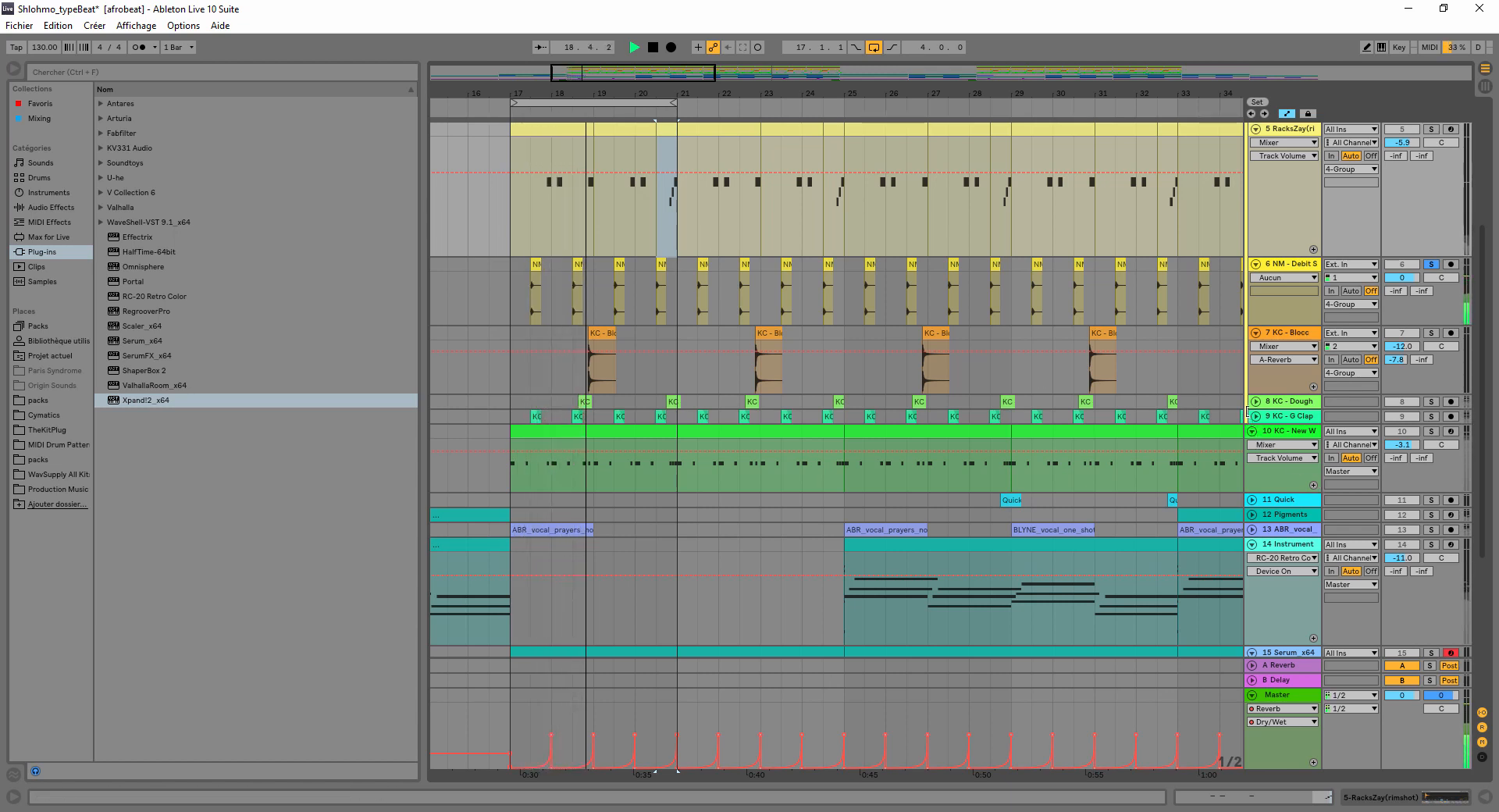
{"action": "key", "text": "space"}
{"action": "double_click", "coordinate": [1266, 265]}
{"action": "scroll", "coordinate": [1158, 298], "scroll_direction": "down", "scroll_amount": 2}
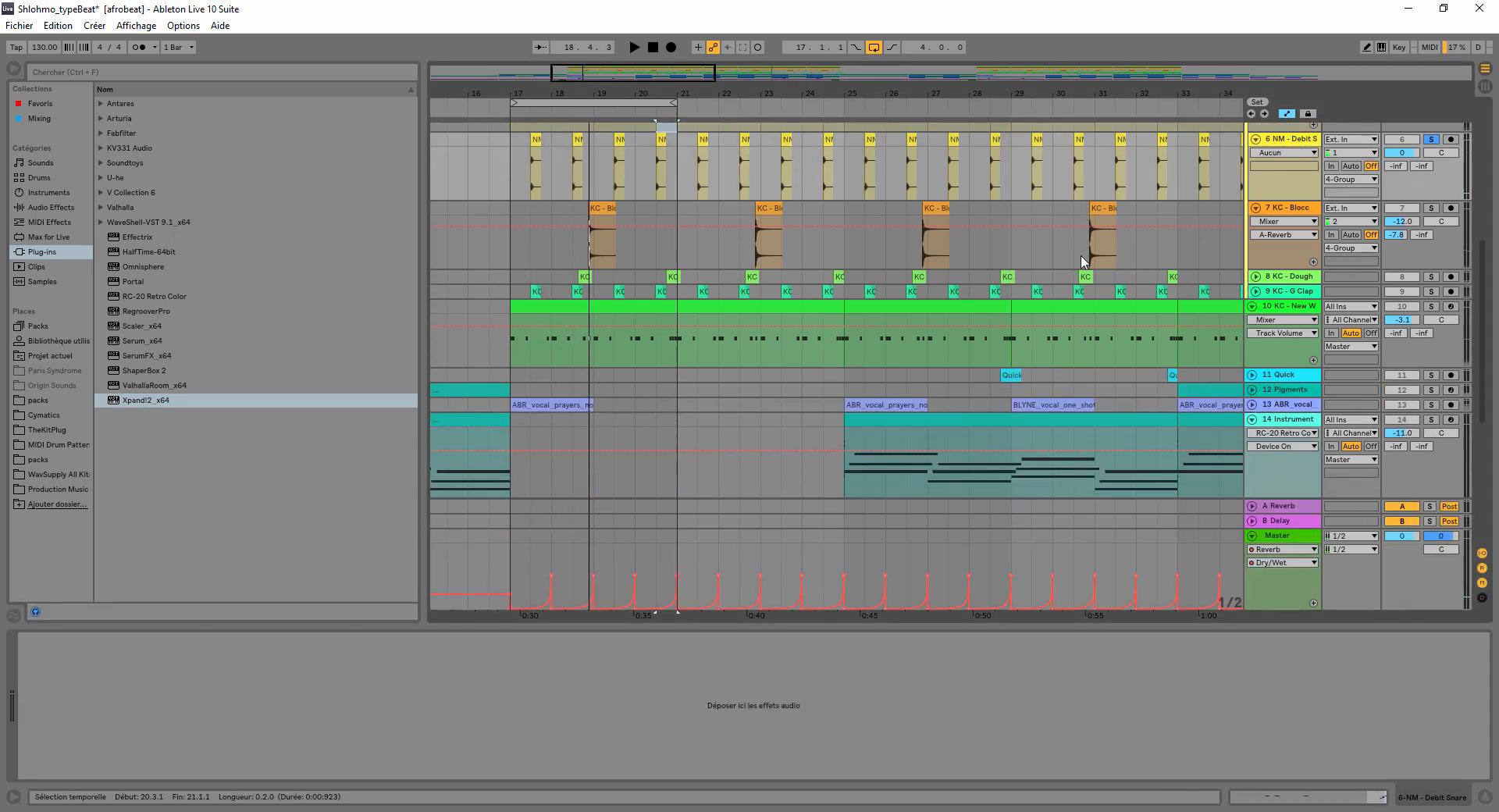
- Unfold the KC - G Clap track, add it to the solo, and audition the clap layered with the snare
{"action": "left_click", "coordinate": [1256, 292]}
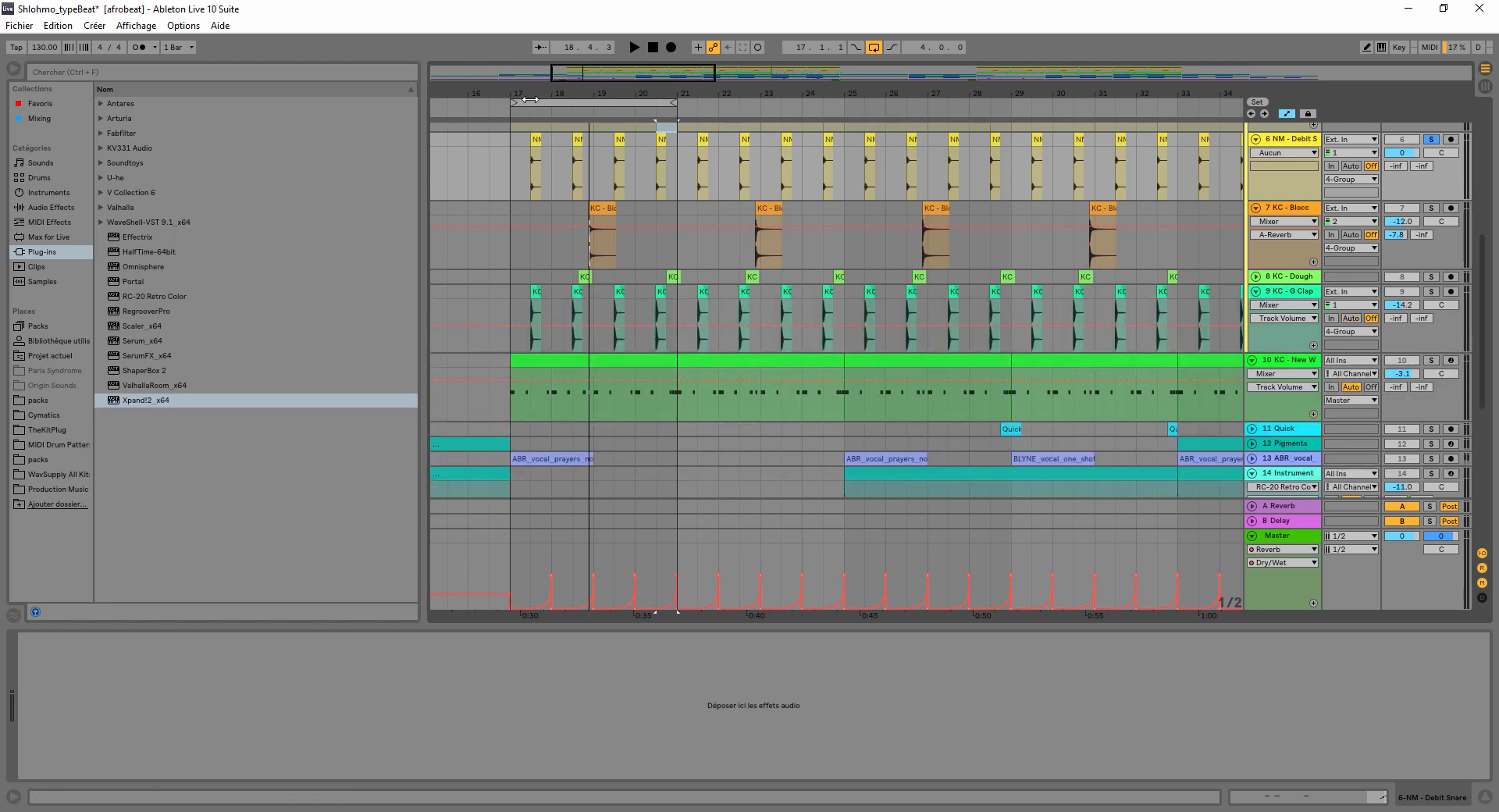
{"action": "mouse_move", "coordinate": [536, 94]}
{"action": "left_mouse_down"}
{"action": "mouse_move", "coordinate": [537, 156]}
{"action": "mouse_move", "coordinate": [549, 95]}
{"action": "left_mouse_up"}
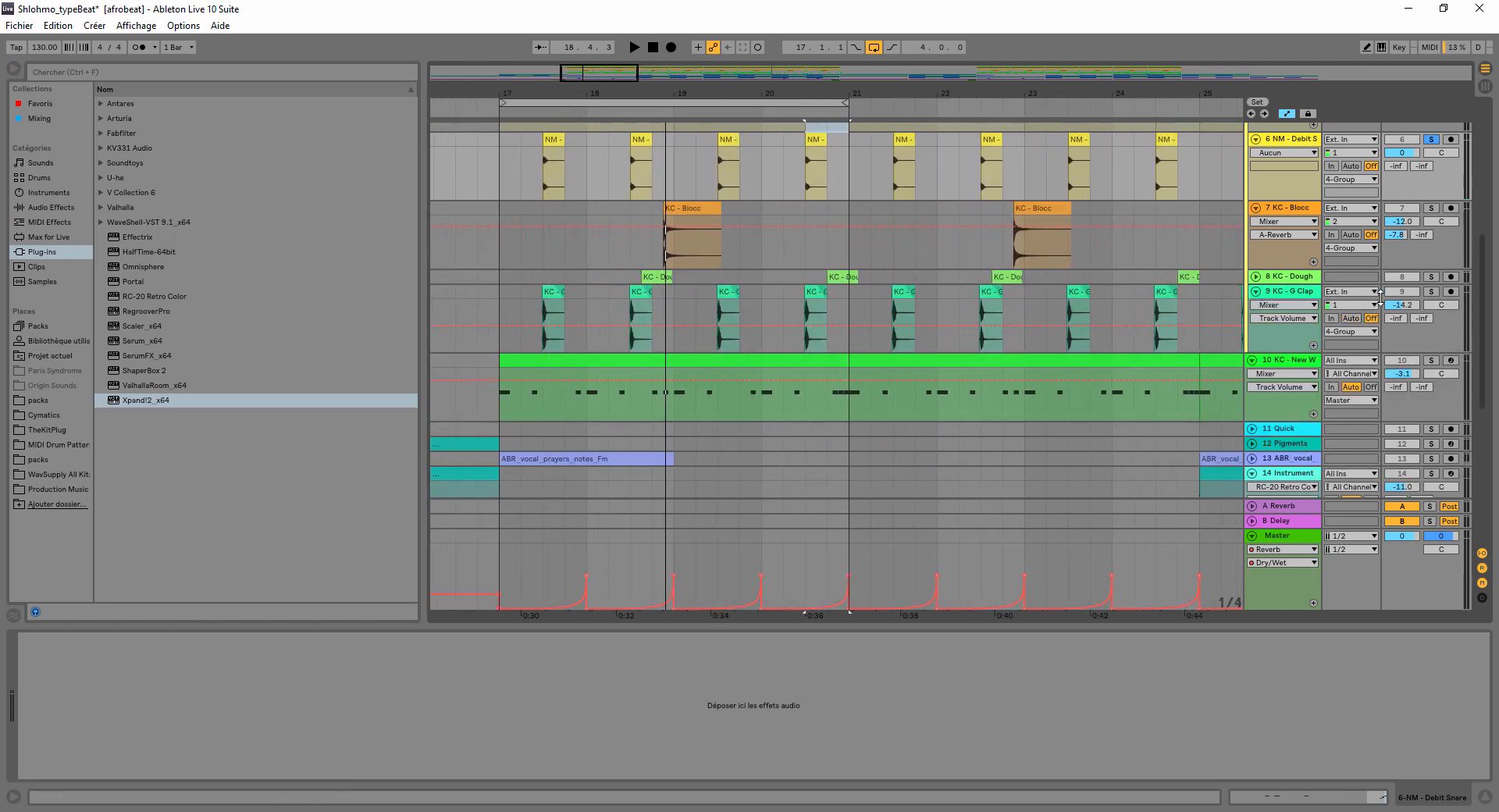
{"action": "left_click", "coordinate": [1432, 292]}
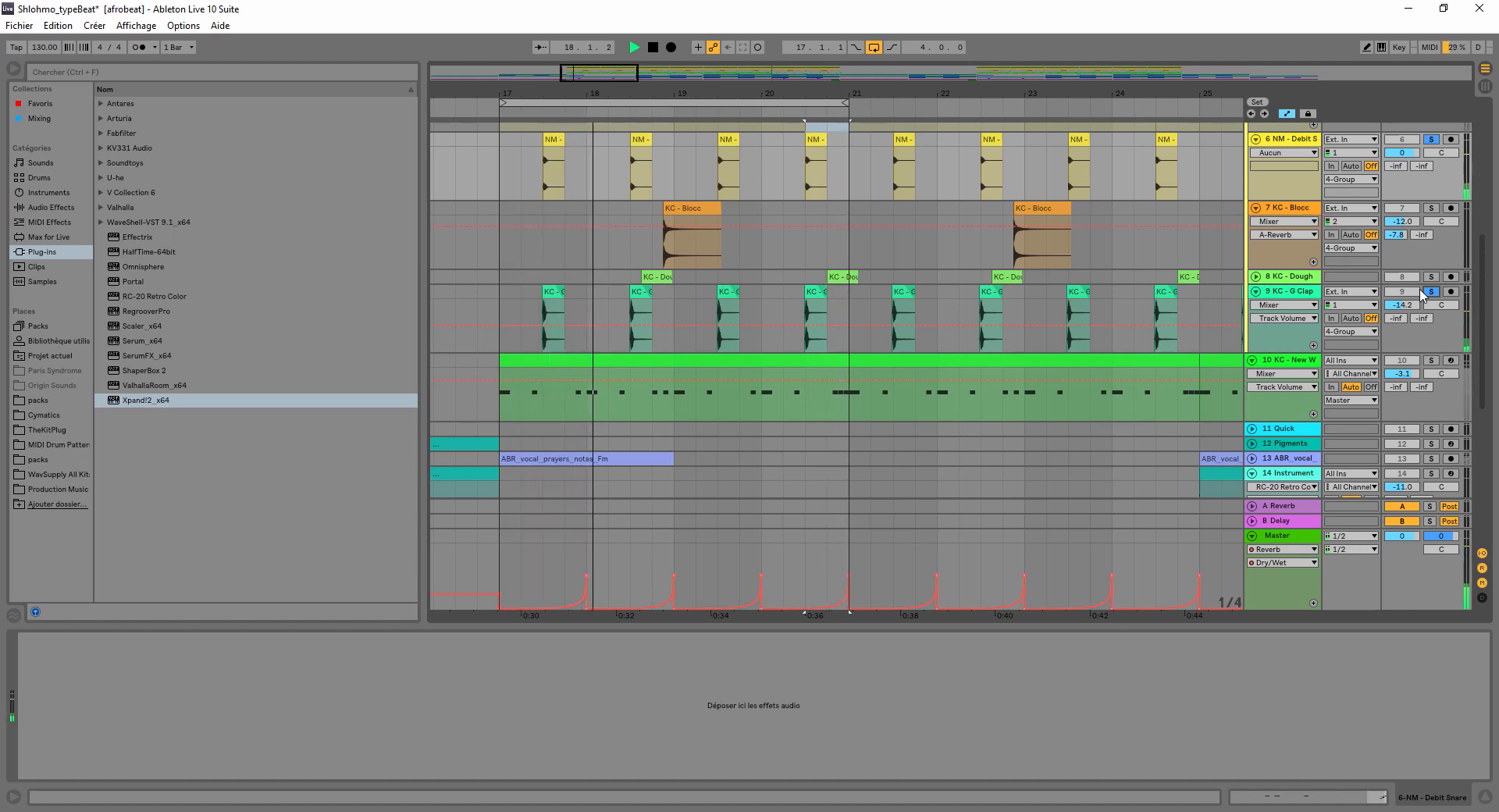
{"action": "key", "text": "space"}
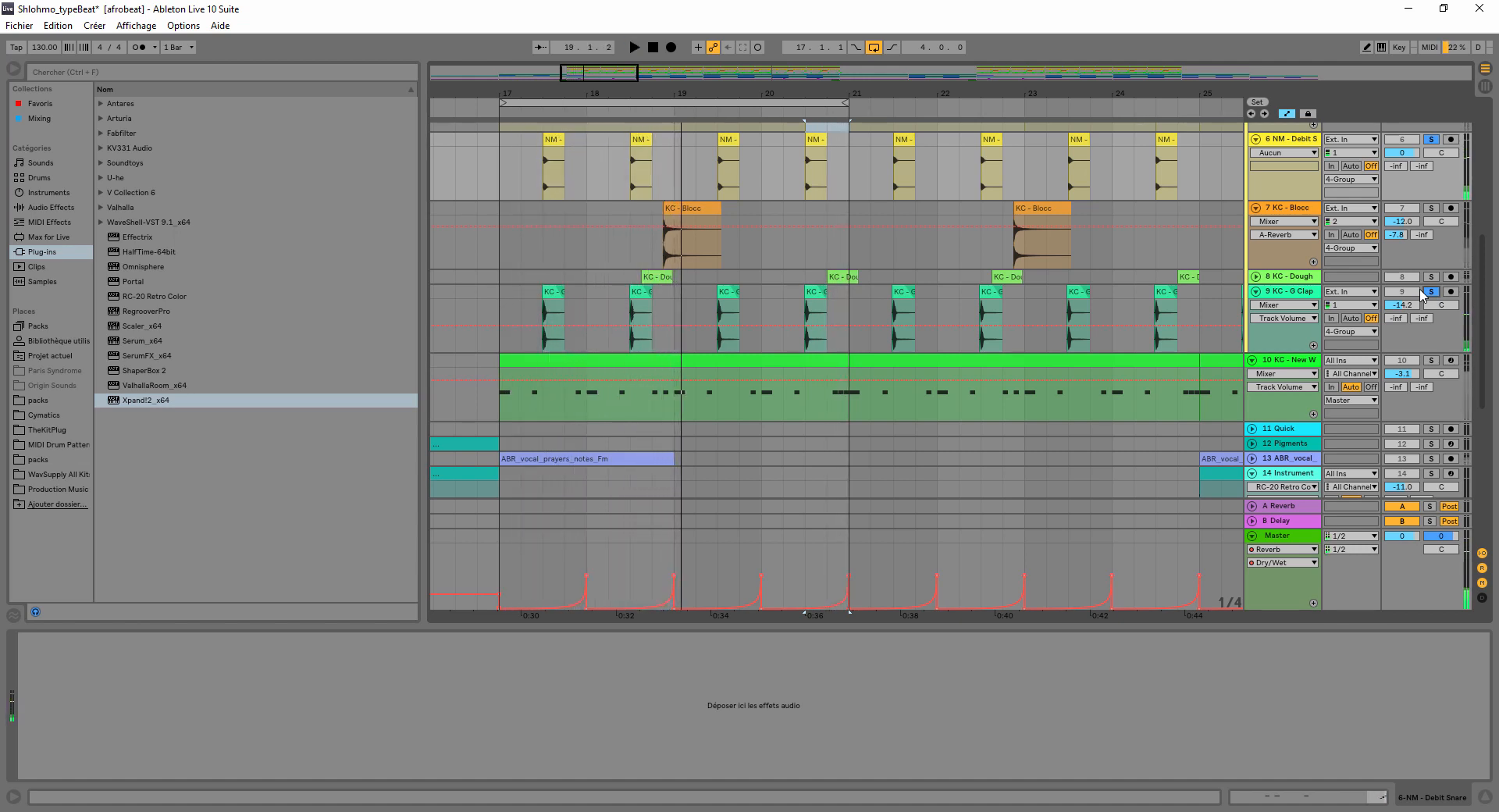
- Unfold the KC - Dough track, solo it together with KC - Blocc, and start playback of the loop
{"action": "left_click", "coordinate": [1256, 277]}
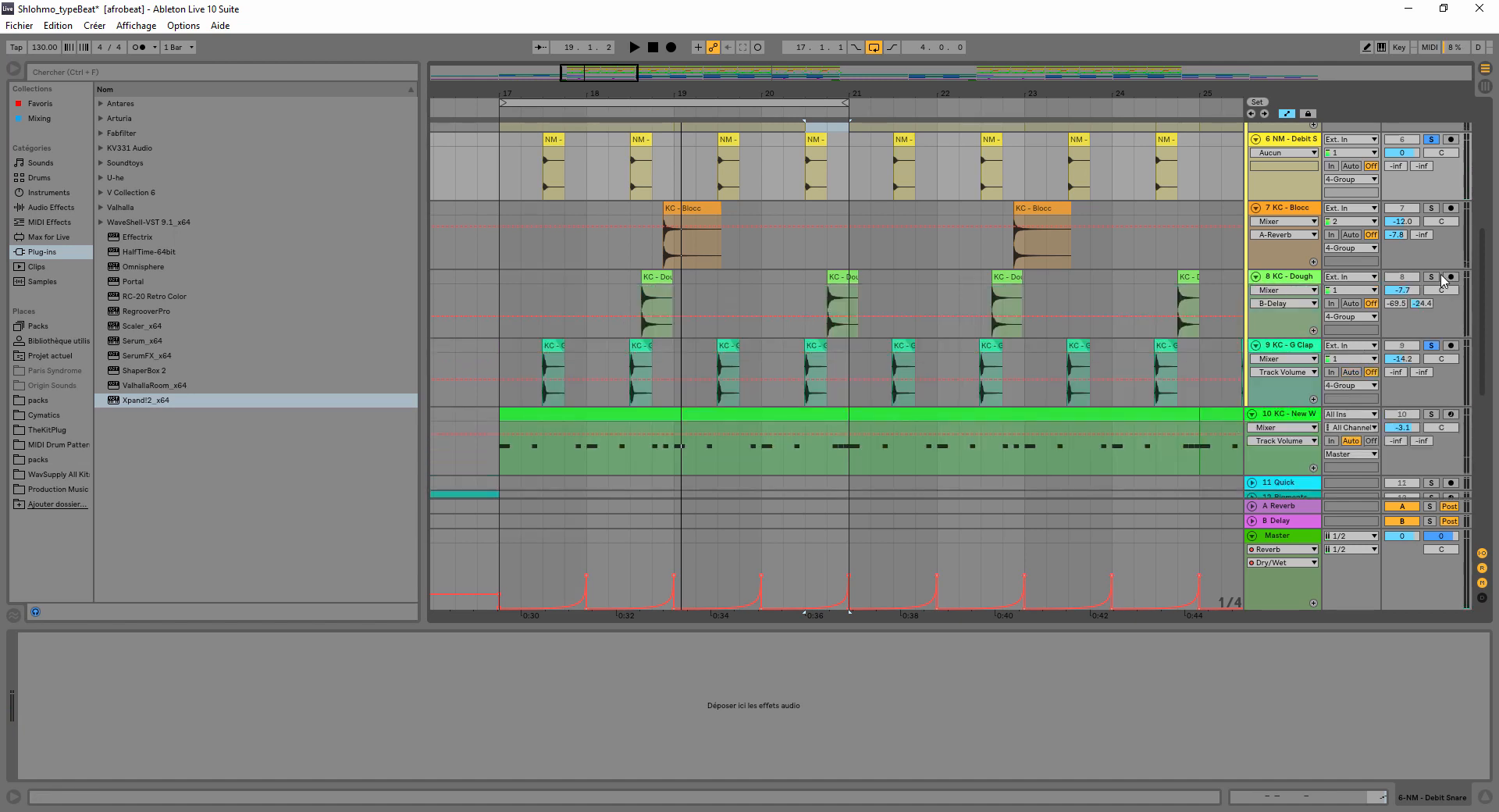
{"action": "left_click", "coordinate": [1431, 277]}
{"action": "left_click", "coordinate": [1432, 209]}
{"action": "scroll", "coordinate": [1412, 255], "scroll_direction": "down", "scroll_amount": 4}
{"action": "scroll", "coordinate": [1390, 330], "scroll_direction": "up", "scroll_amount": 3}
{"action": "scroll", "coordinate": [1390, 302], "scroll_direction": "up", "scroll_amount": 2}
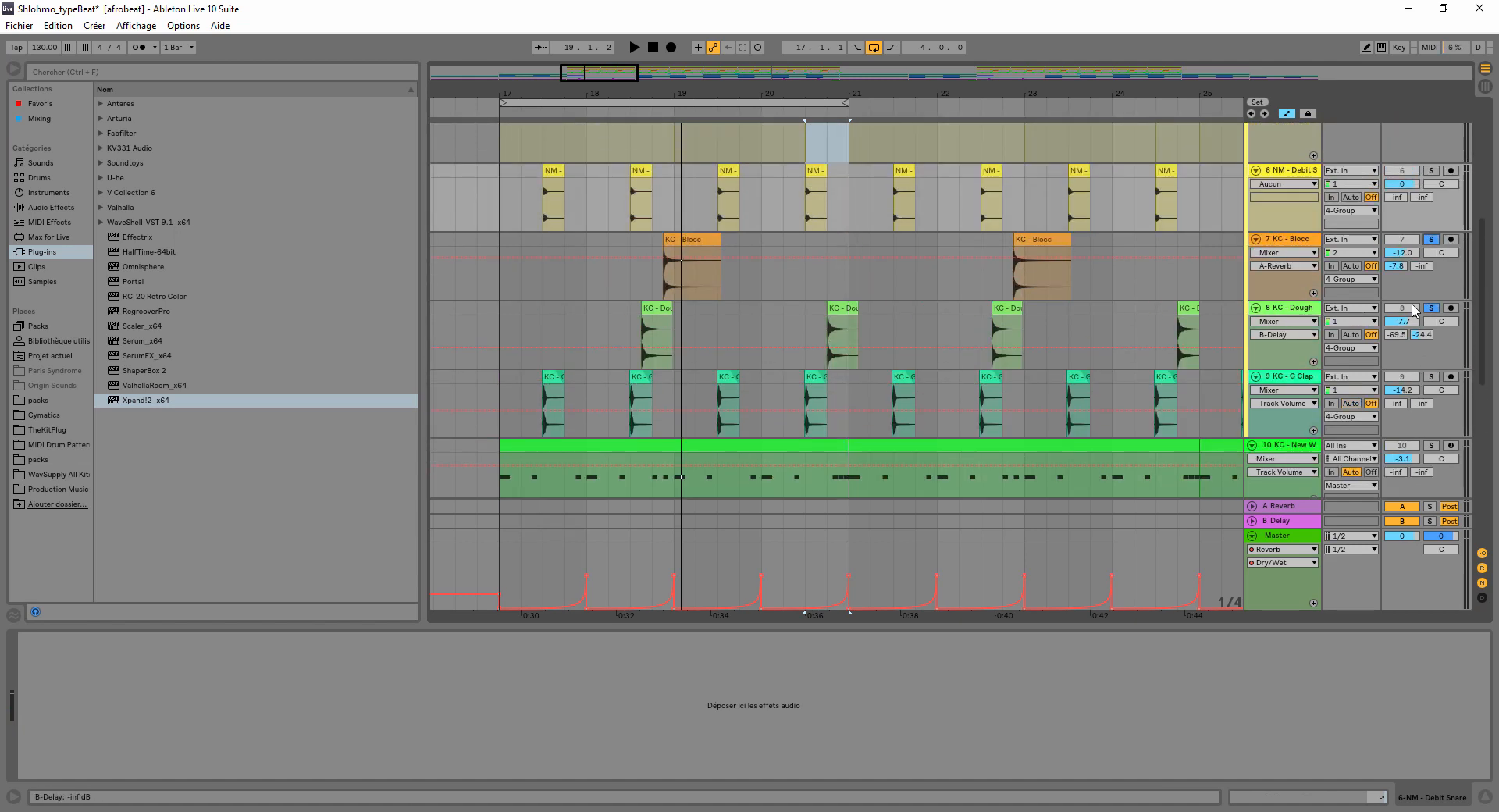
{"action": "key", "text": "space"}
- Add the Tom KPR 1 track to the solo, fold the Serum_x64 track, and stop playback after auditioning the percussion
{"action": "scroll", "coordinate": [1411, 307], "scroll_direction": "down", "scroll_amount": 15}
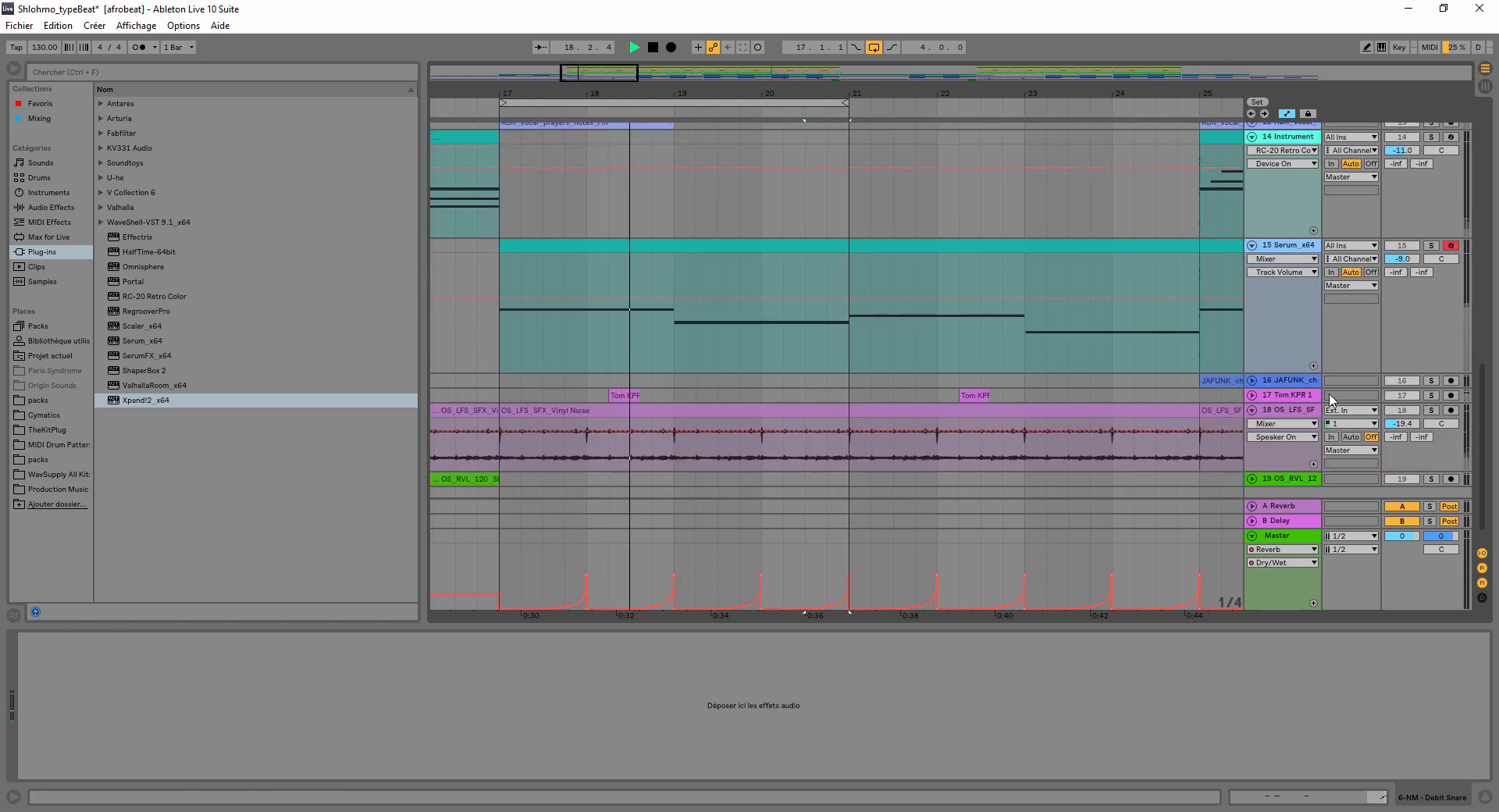
{"action": "left_click", "coordinate": [1426, 395]}
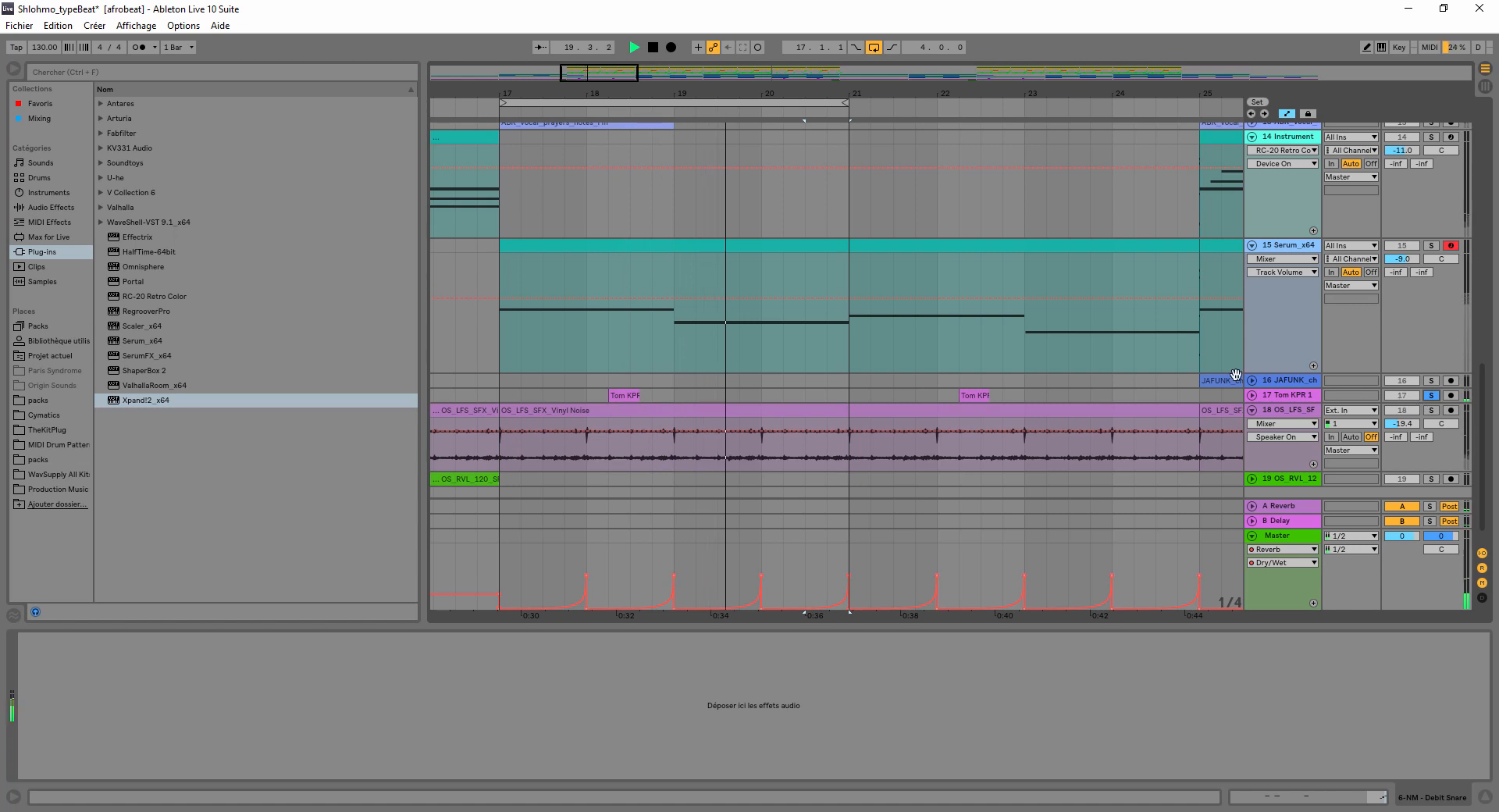
{"action": "left_click", "coordinate": [1252, 245]}
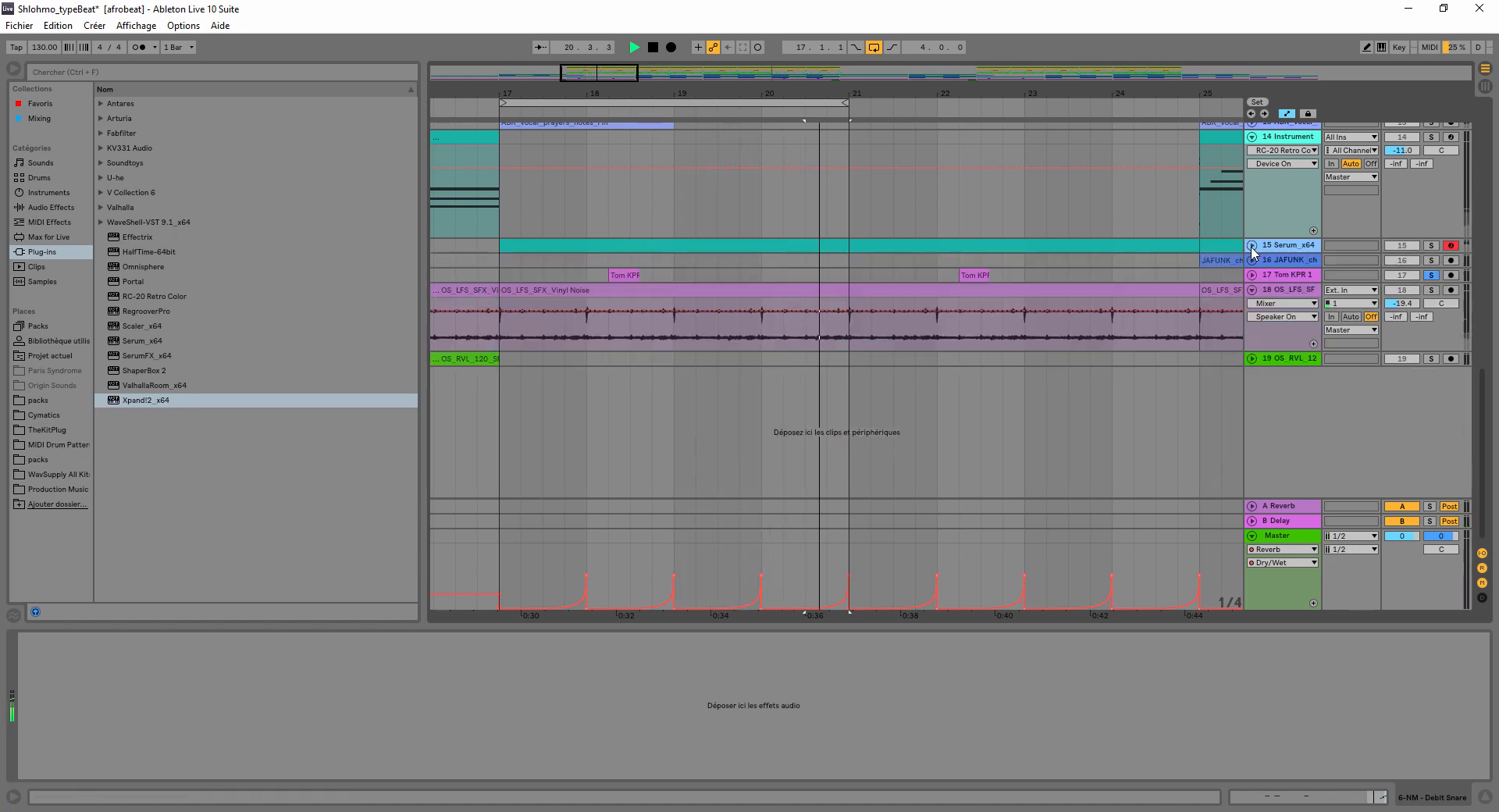
{"action": "scroll", "coordinate": [1252, 258], "scroll_direction": "up", "scroll_amount": 3}
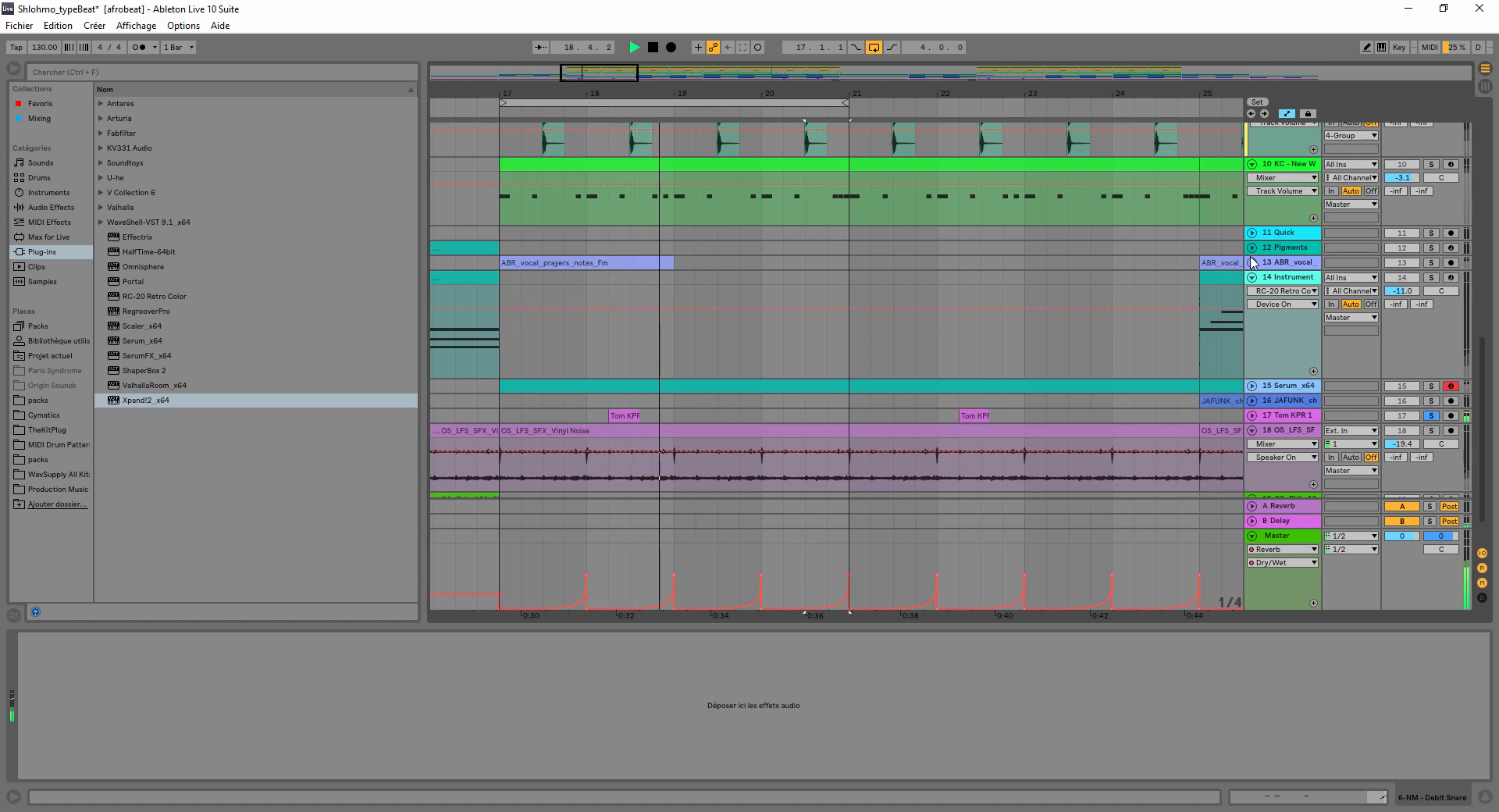
{"action": "key", "text": "space"}
- Show the device chain of the KC - Blocc track and that of the KC - Dough track
{"action": "scroll", "coordinate": [1225, 265], "scroll_direction": "up", "scroll_amount": 5}
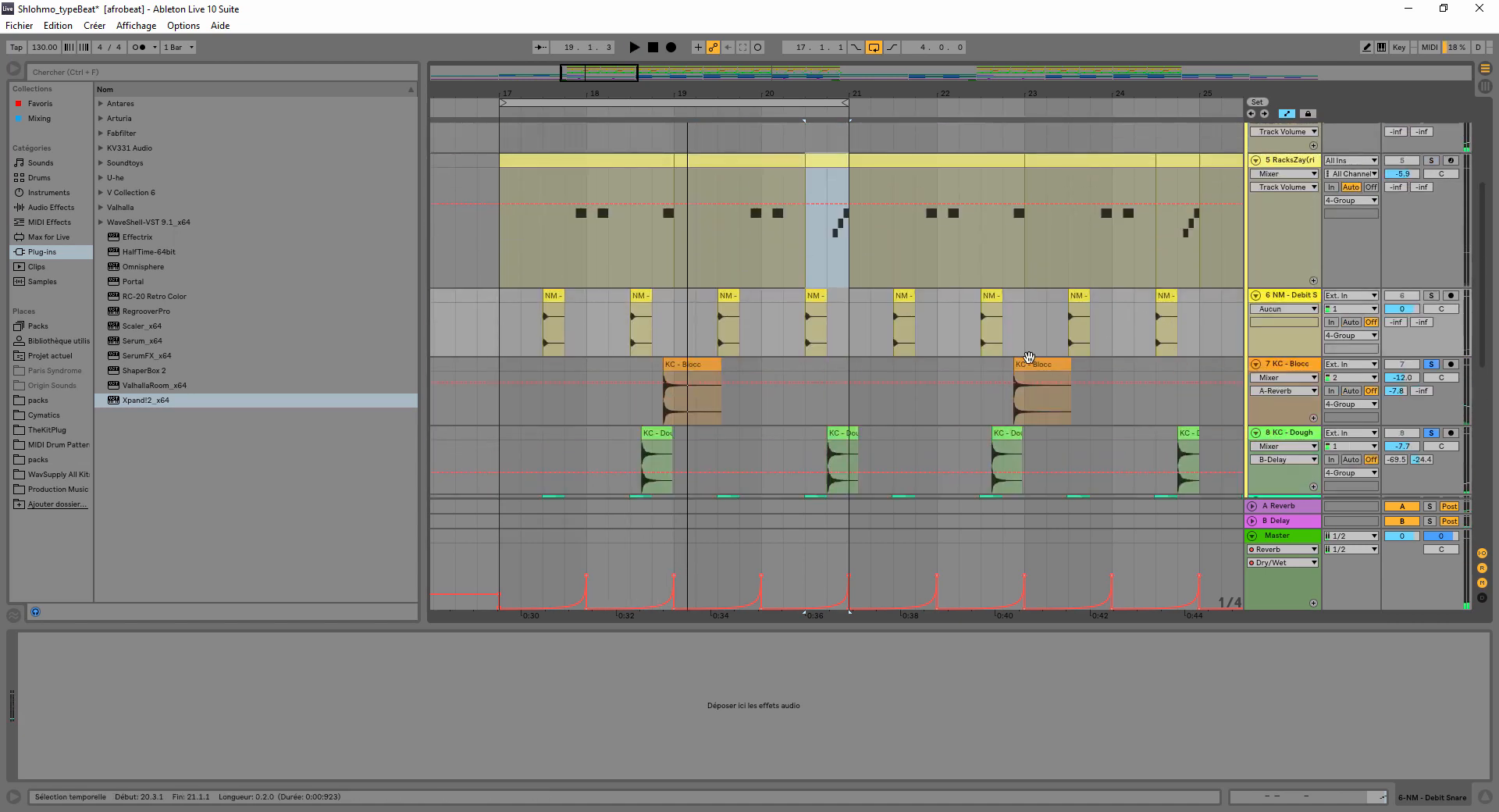
{"action": "scroll", "coordinate": [825, 422], "scroll_direction": "up", "scroll_amount": 1}
{"action": "scroll", "coordinate": [825, 421], "scroll_direction": "down", "scroll_amount": 5}
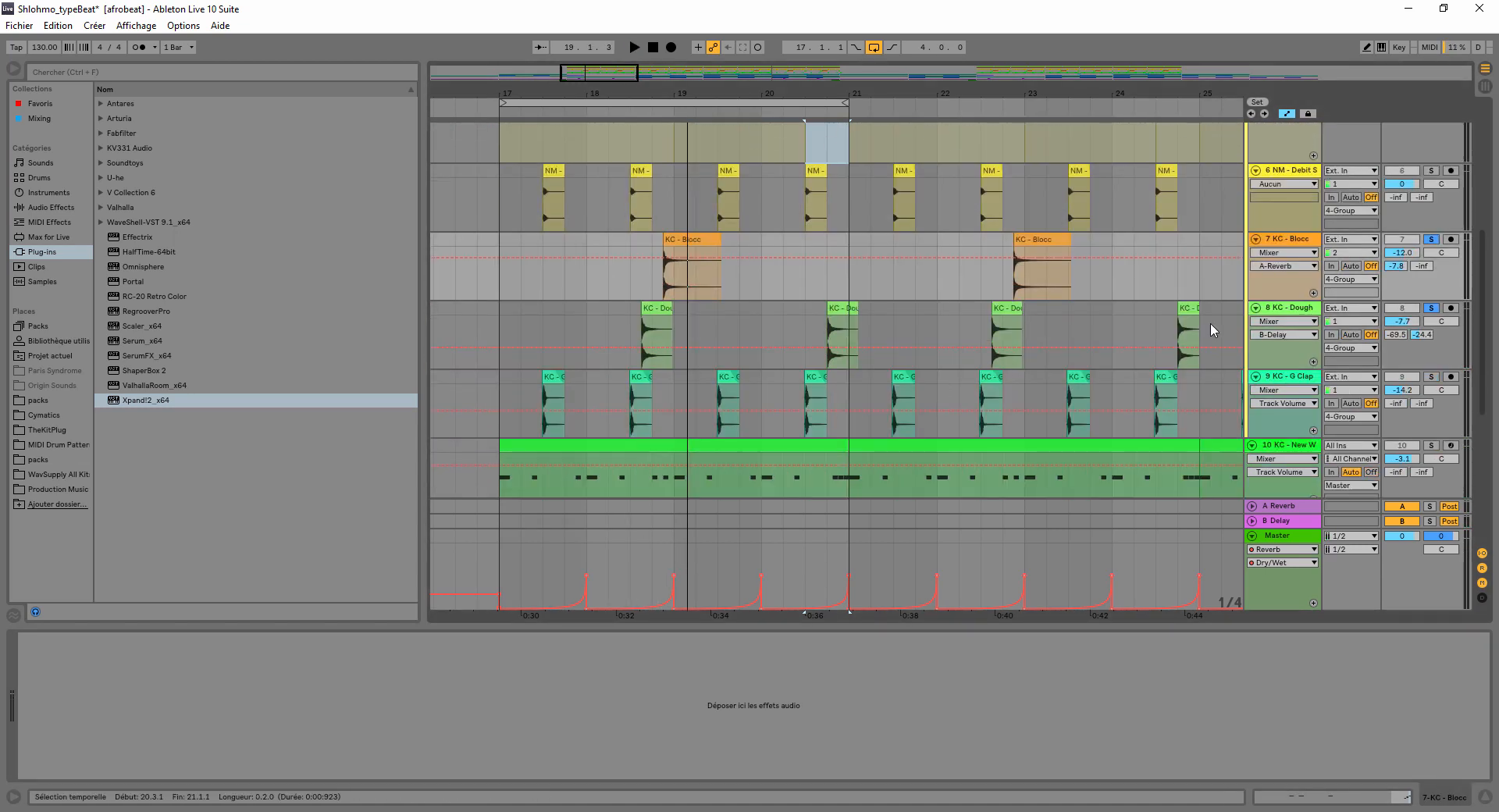
{"action": "left_click", "coordinate": [1281, 312]}
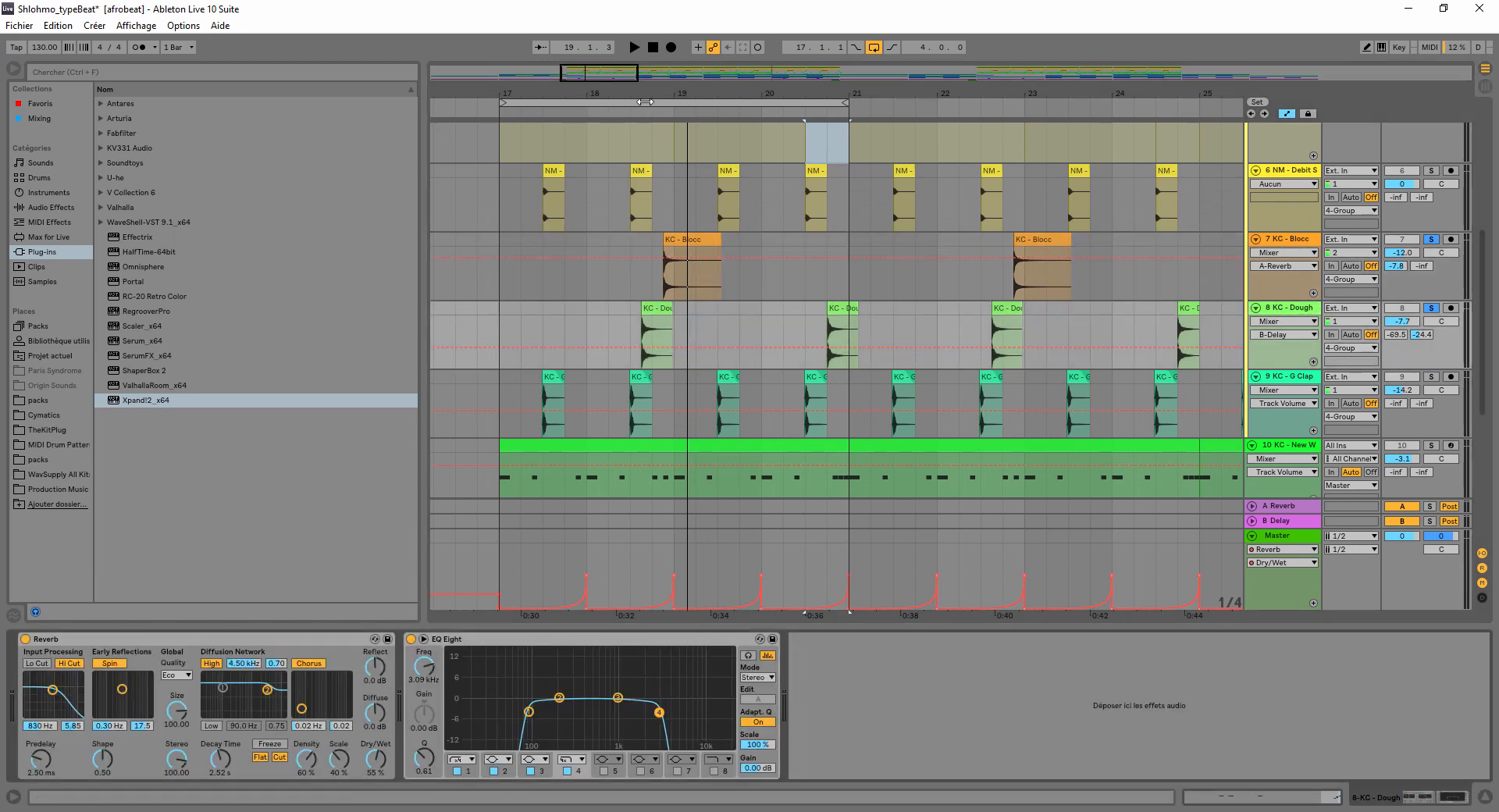
- Solo only the KC - Dough track and audition its hit with reverb and EQ from just before bar 18.3
{"action": "left_click_drag", "start_coordinate": [644, 95], "coordinate": [641, 123]}
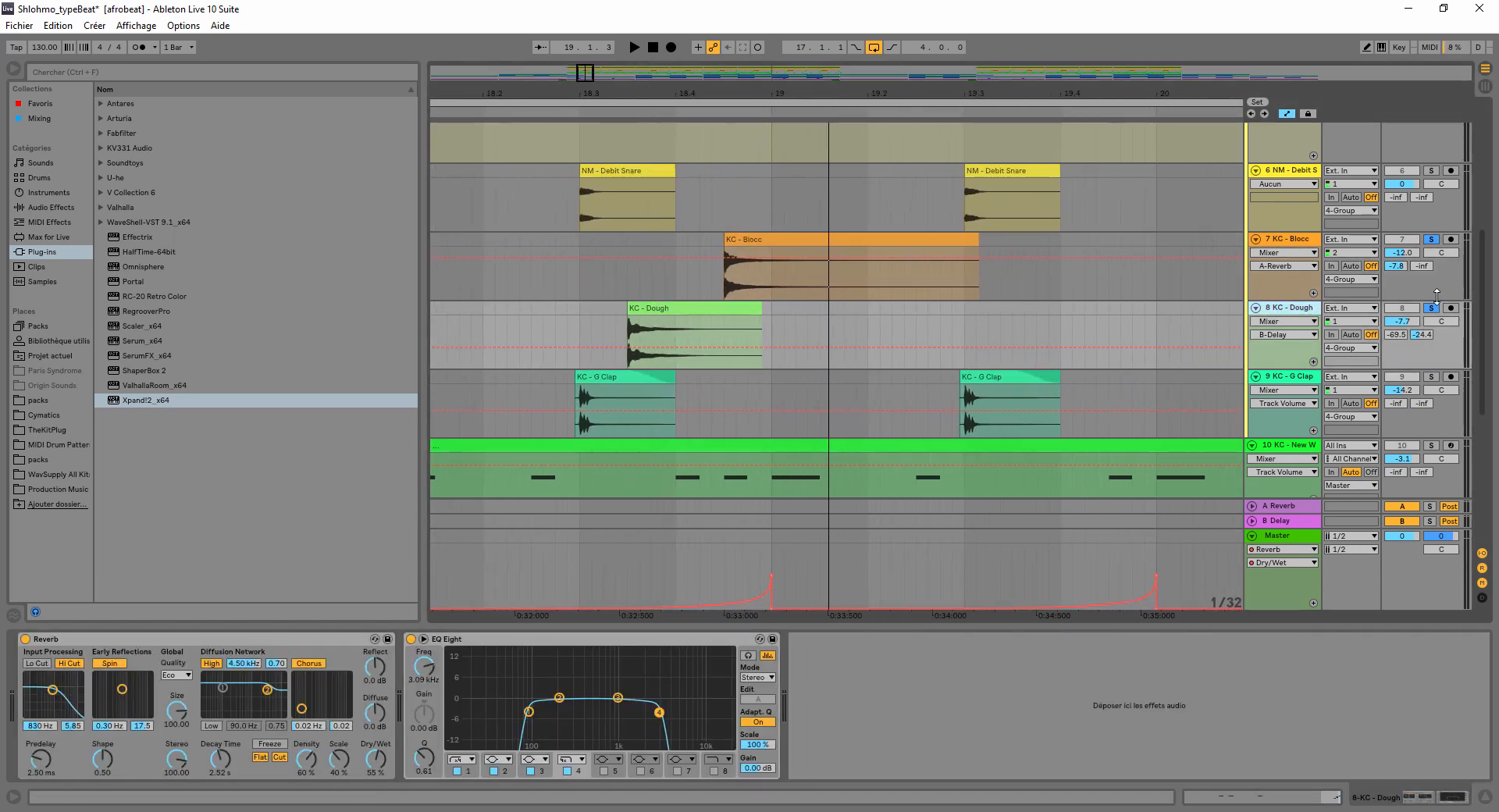
{"action": "left_click", "coordinate": [1432, 308]}
{"action": "left_click", "coordinate": [1431, 309]}
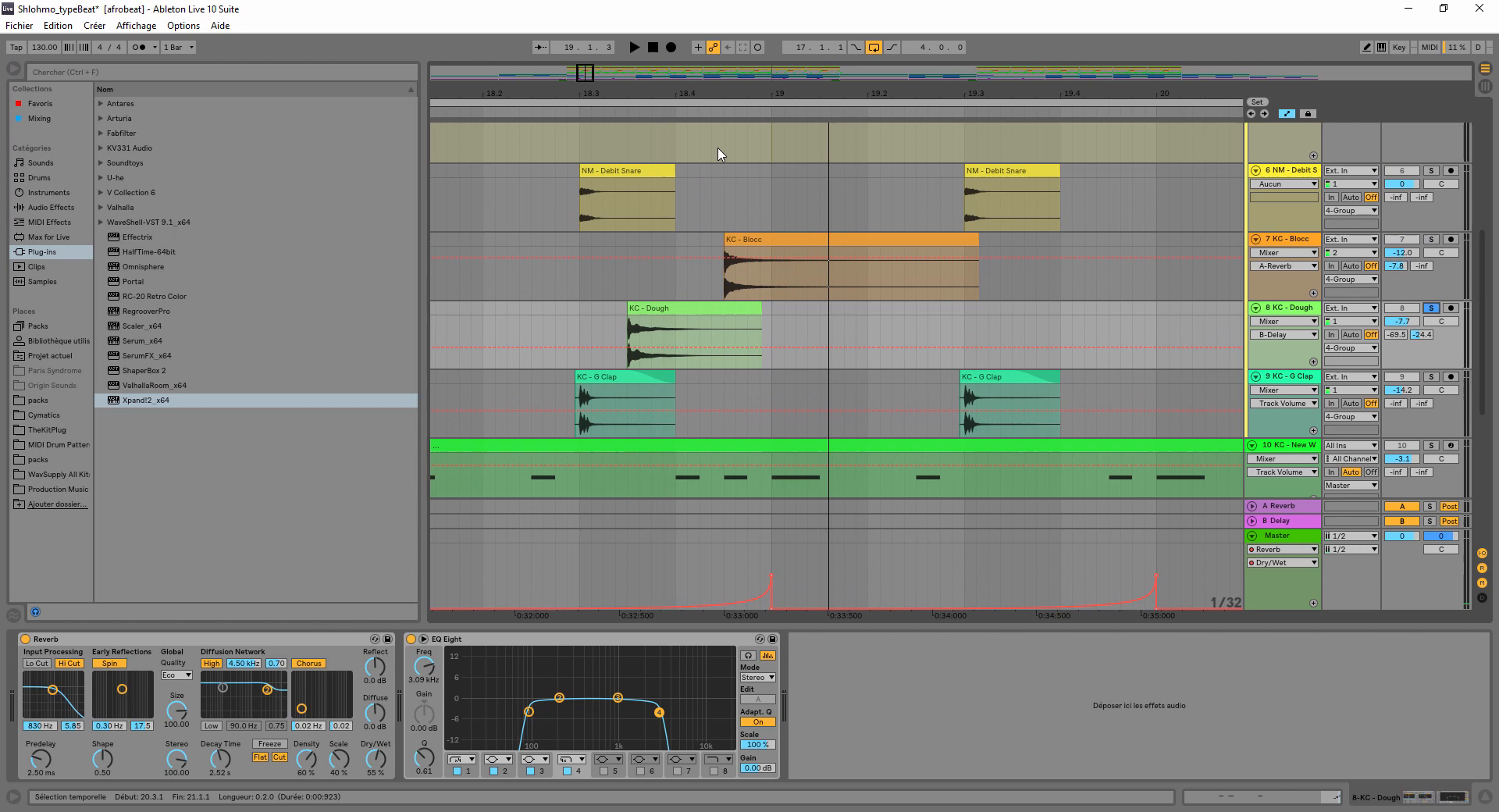
{"action": "left_click", "coordinate": [588, 112]}
{"action": "key", "text": "minus"}
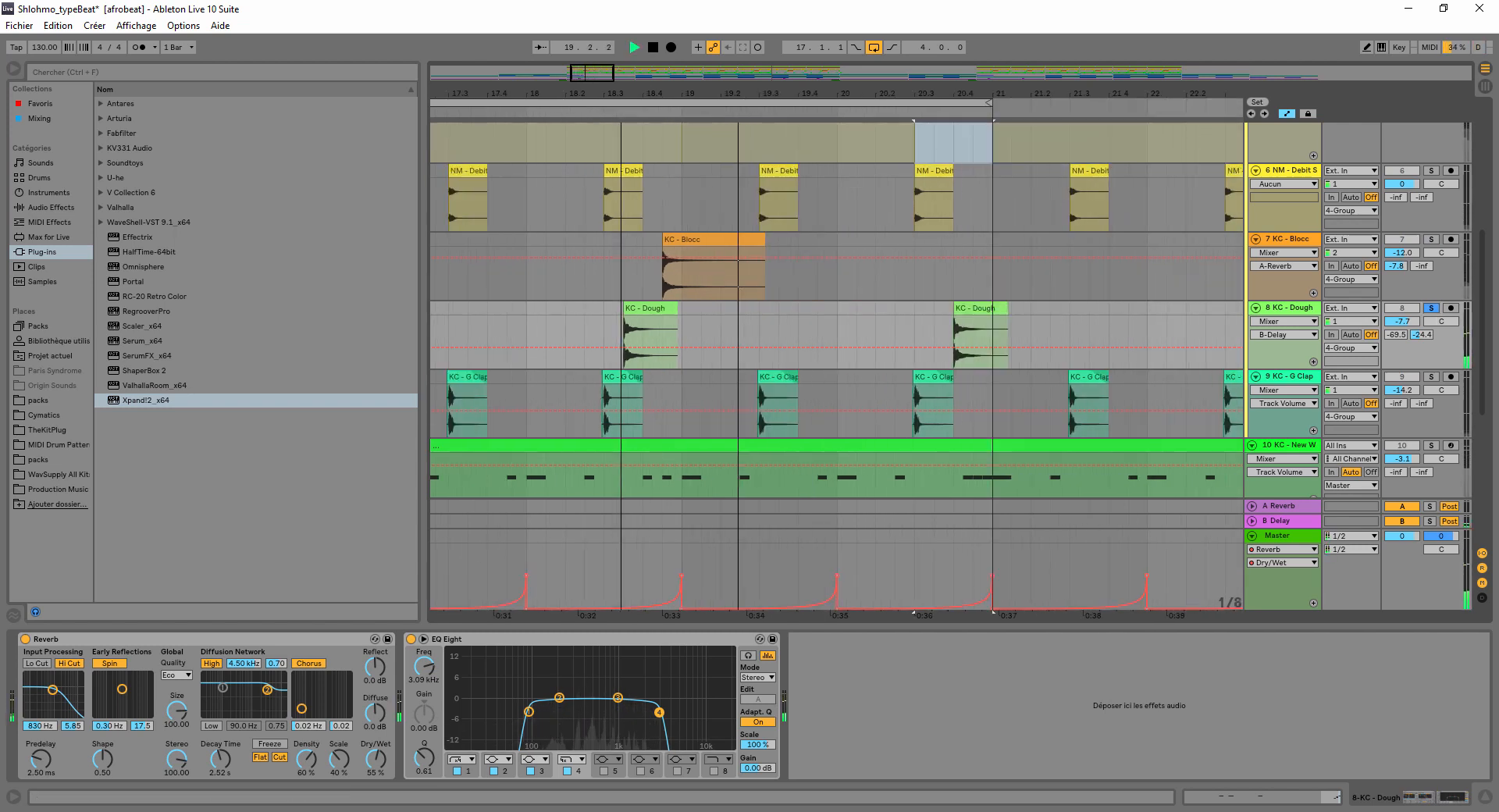
{"action": "left_click_drag", "start_coordinate": [621, 96], "coordinate": [620, 85]}
{"action": "key", "text": "space"}
- Unfold the Tom KPR 1 track, show its EQ Eight and Echo chain, and examine the tom clip in bar 18 closely
{"action": "scroll", "coordinate": [1264, 301], "scroll_direction": "down", "scroll_amount": 5}
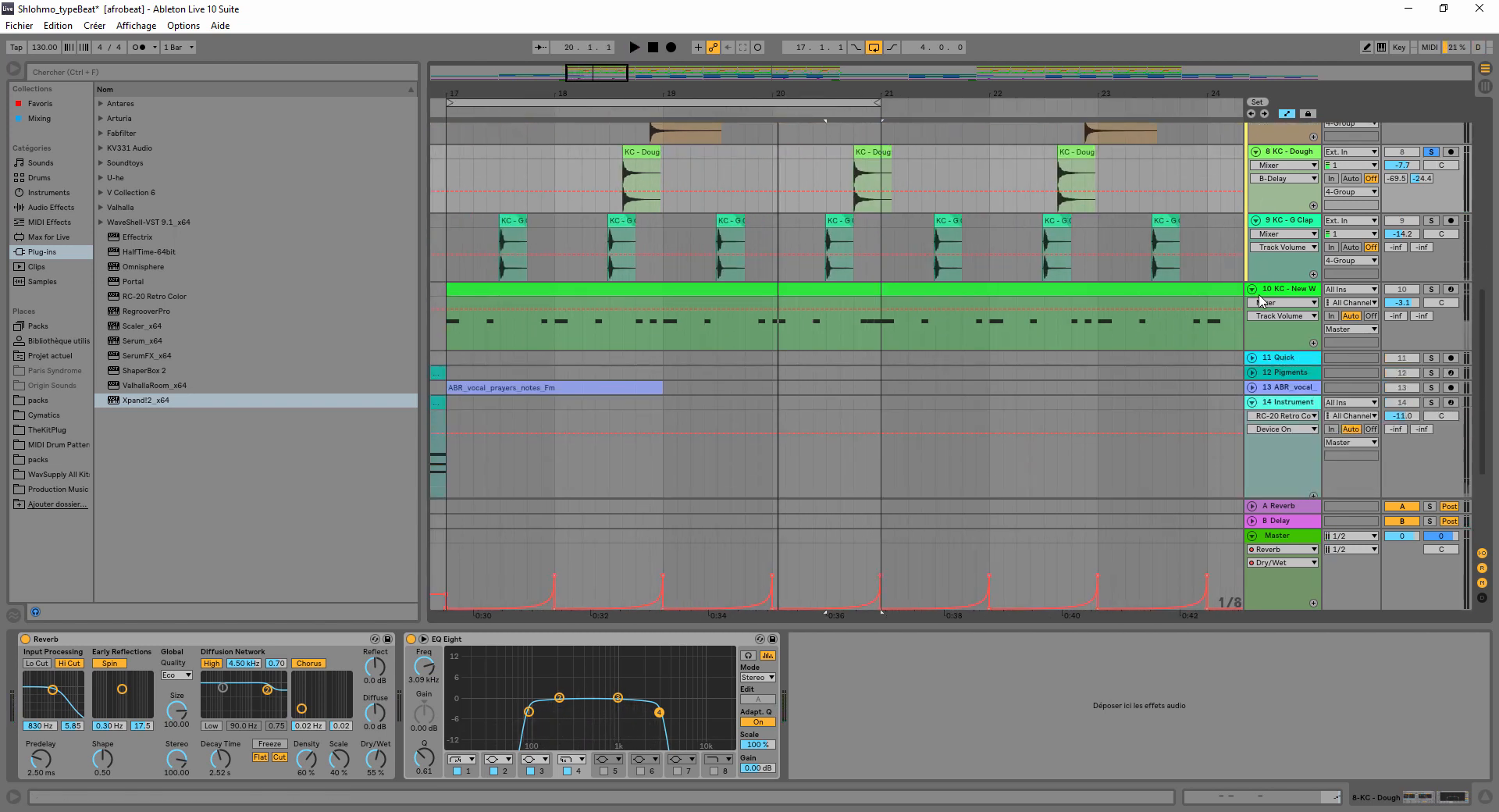
{"action": "scroll", "coordinate": [1260, 303], "scroll_direction": "down", "scroll_amount": 3}
{"action": "left_click", "coordinate": [1251, 371]}
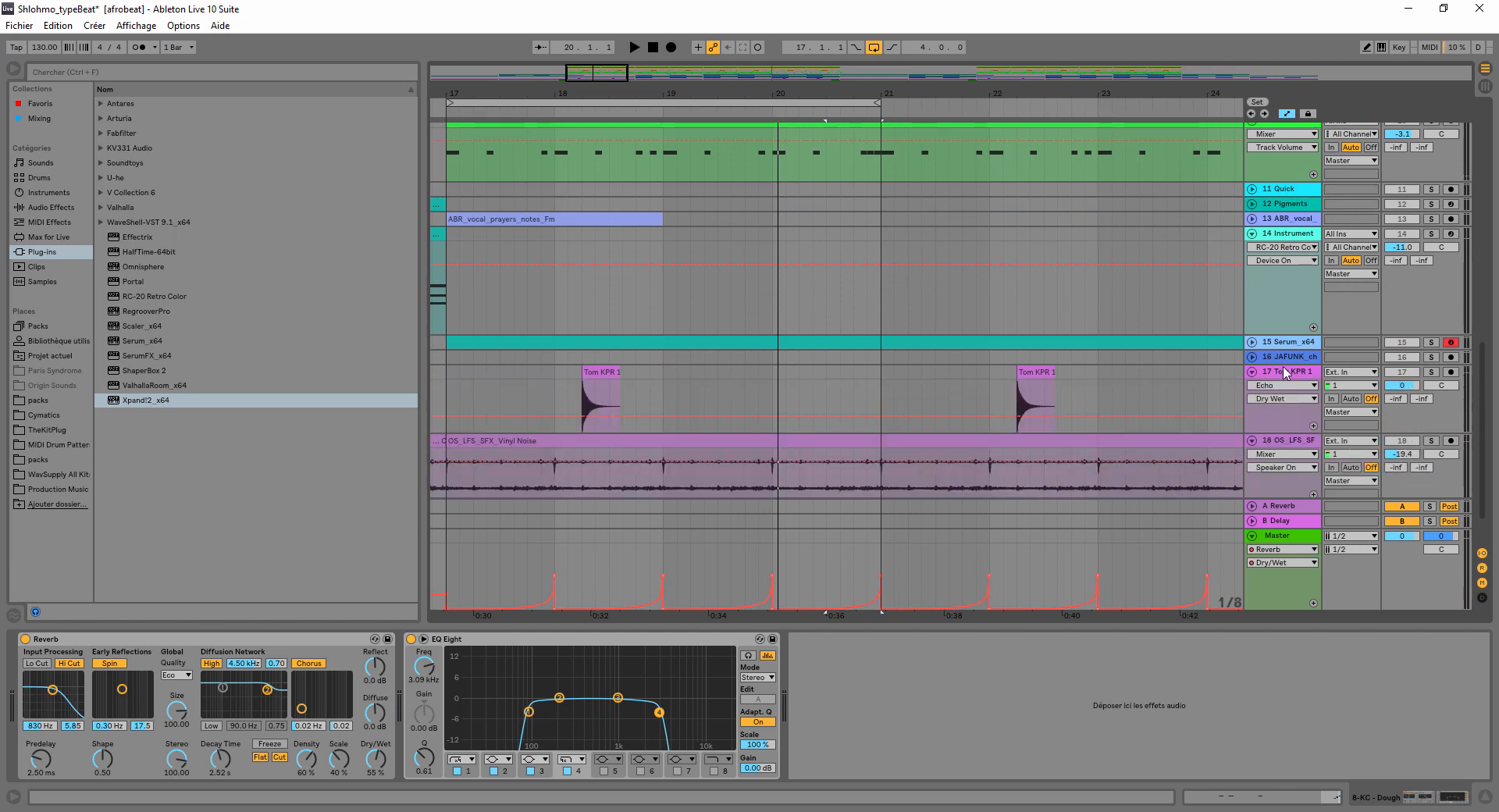
{"action": "left_click", "coordinate": [1292, 378]}
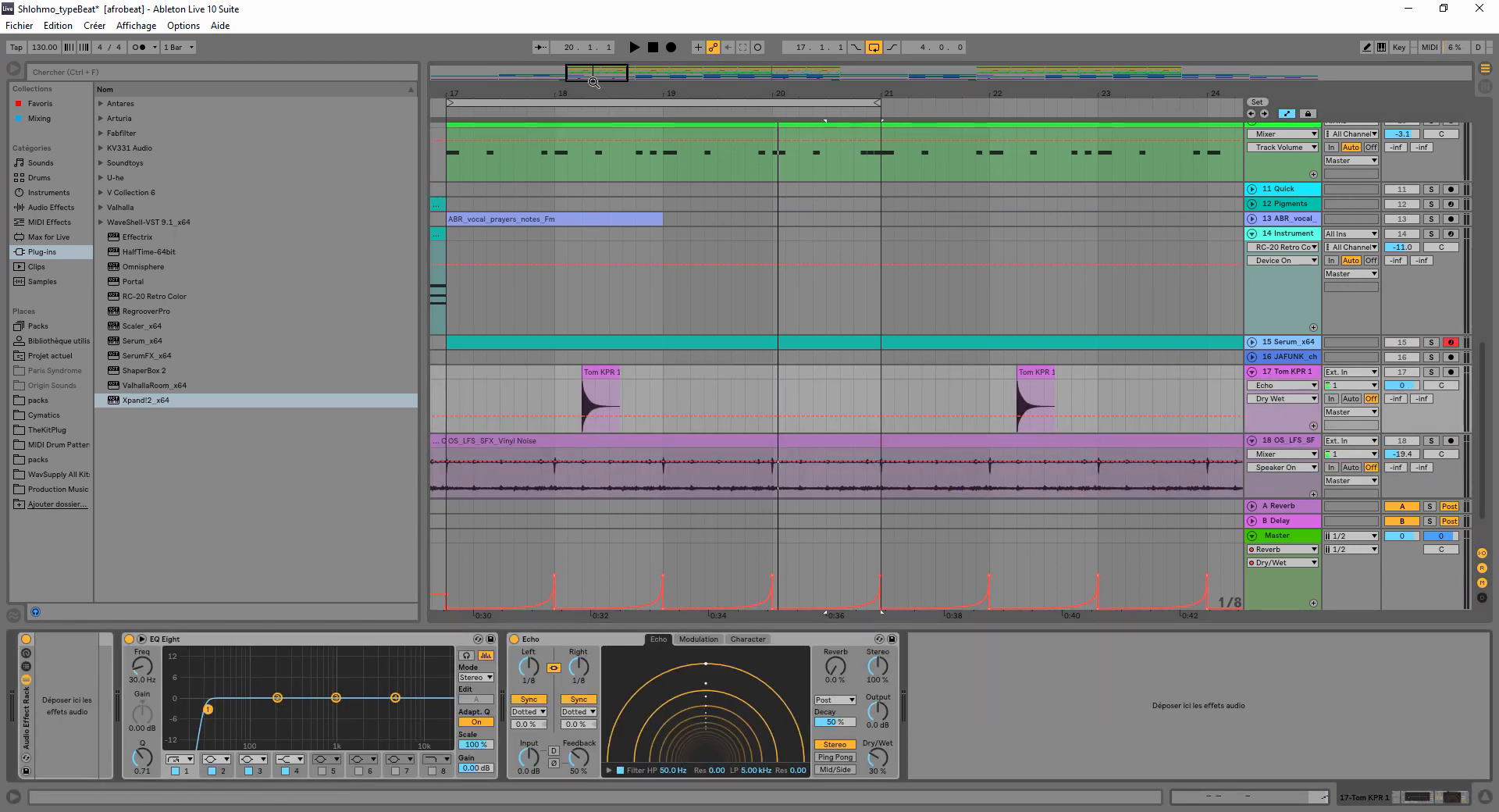
{"action": "left_click_drag", "start_coordinate": [587, 91], "coordinate": [583, 203]}
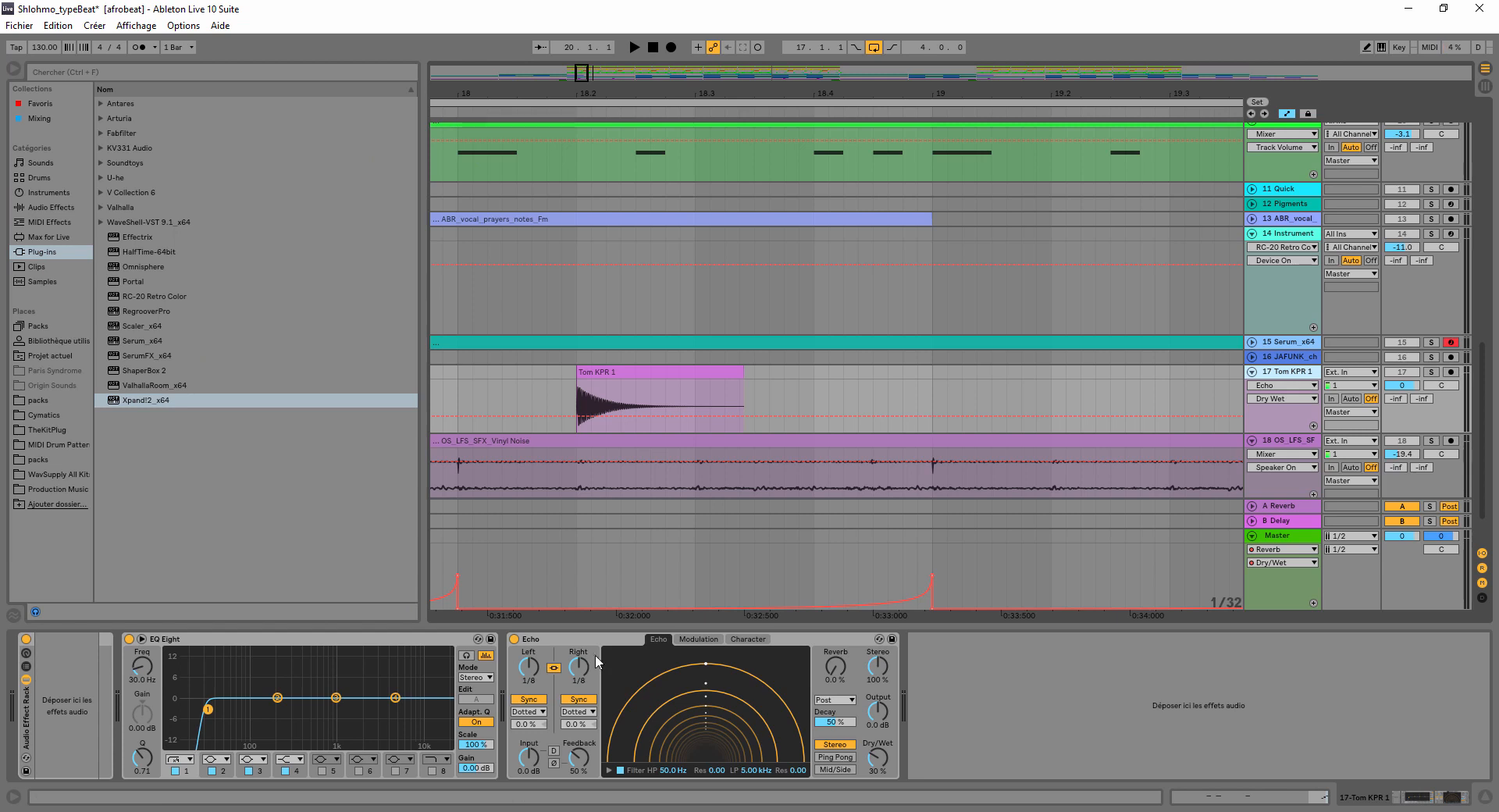
- Bring the entire arrangement into view to examine how the tracks are laid out across the song
{"action": "left_click_drag", "start_coordinate": [752, 93], "coordinate": [752, 23]}
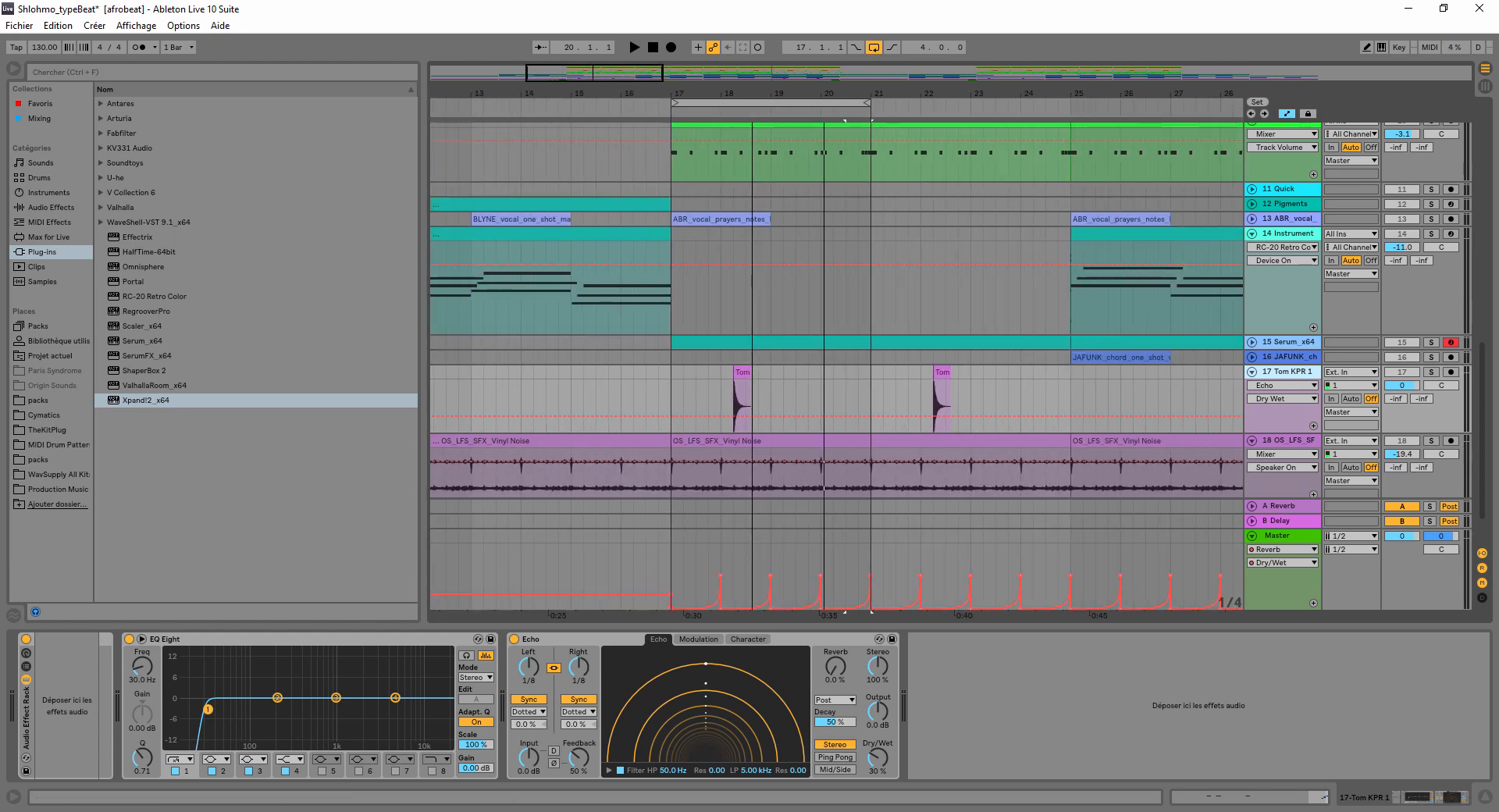
{"action": "scroll", "coordinate": [848, 236], "scroll_direction": "down", "scroll_amount": 1}
{"action": "scroll", "coordinate": [848, 237], "scroll_direction": "down", "scroll_amount": 1}
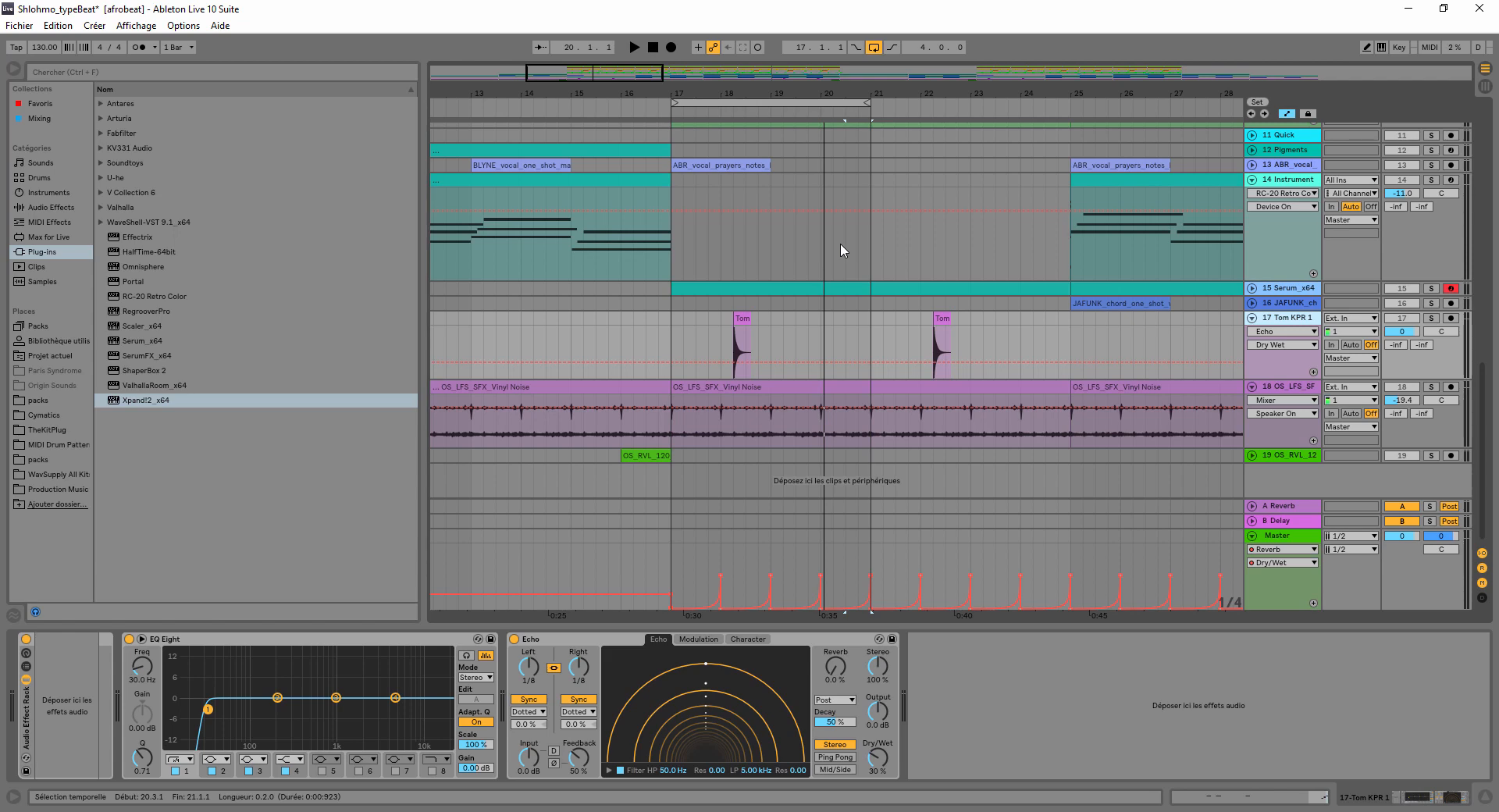
{"action": "left_click_drag", "start_coordinate": [889, 95], "coordinate": [889, 16]}
{"action": "scroll", "coordinate": [551, 234], "scroll_direction": "up", "scroll_amount": 2}
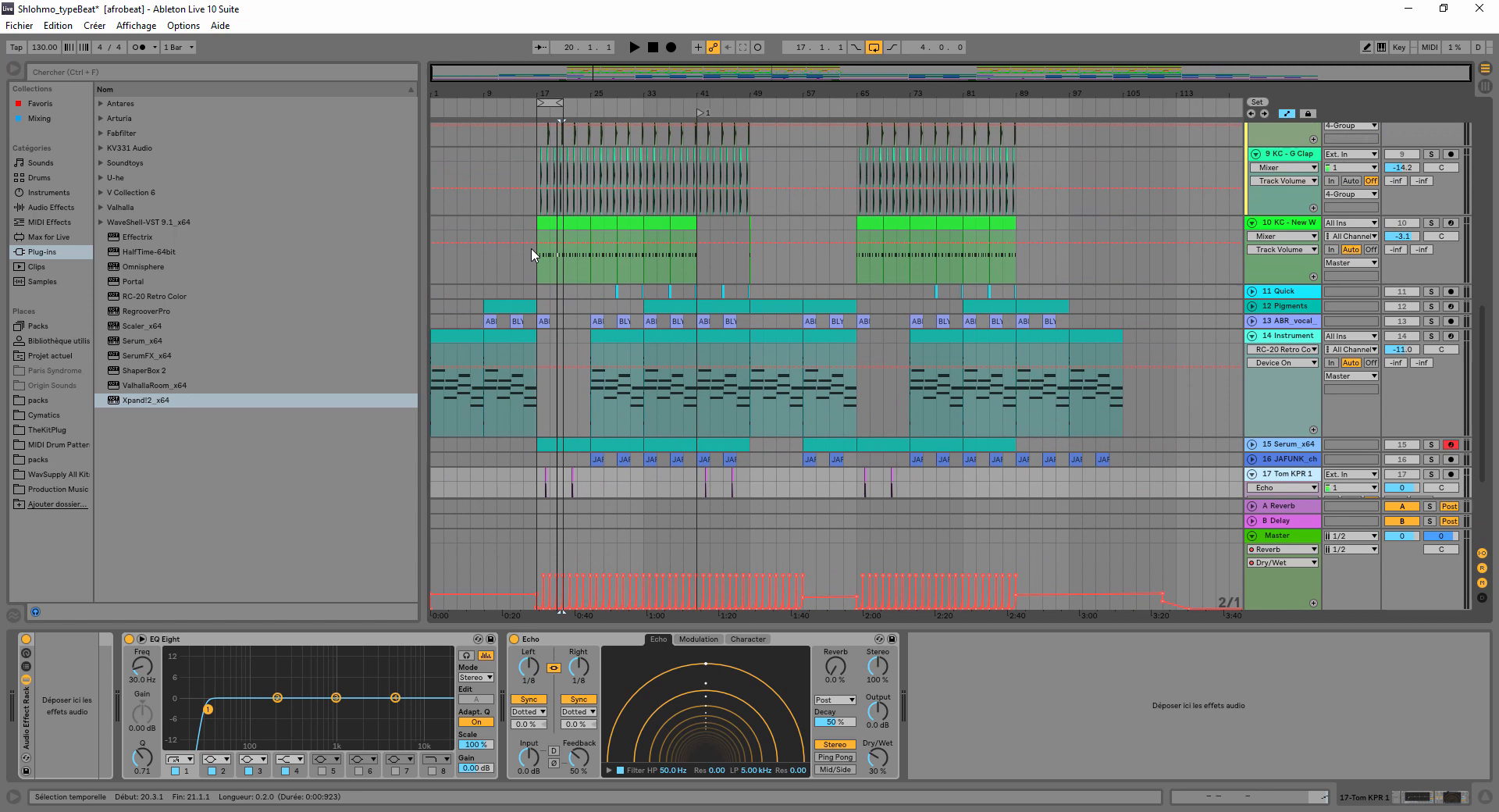
- Fold tracks 10 KC - New W, 9 KC - G Clap, 8 KC - Dough and 7 KC - Blocc in the arrangement
{"action": "scroll", "coordinate": [672, 316], "scroll_direction": "up", "scroll_amount": 1}
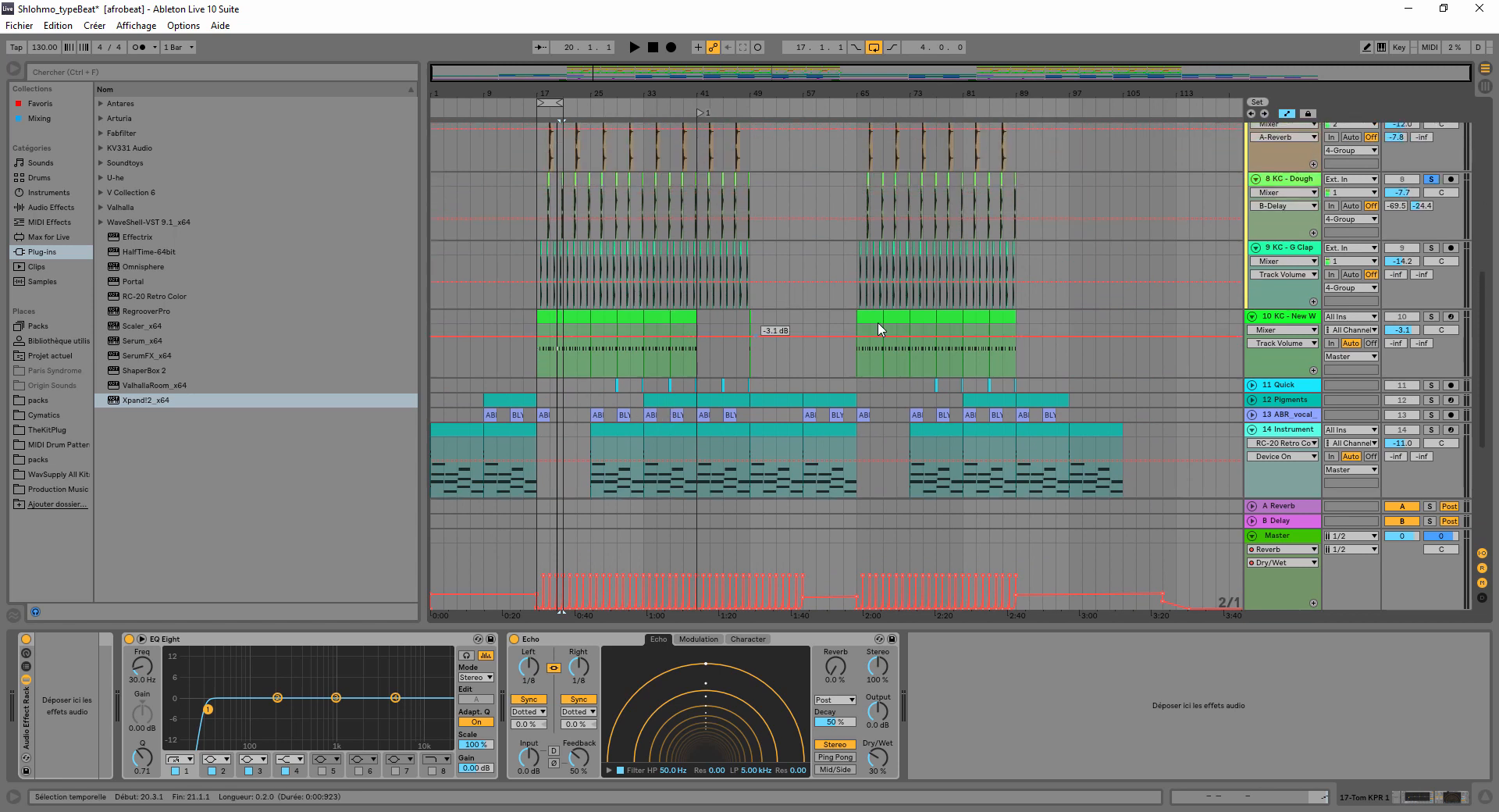
{"action": "left_click", "coordinate": [1253, 317]}
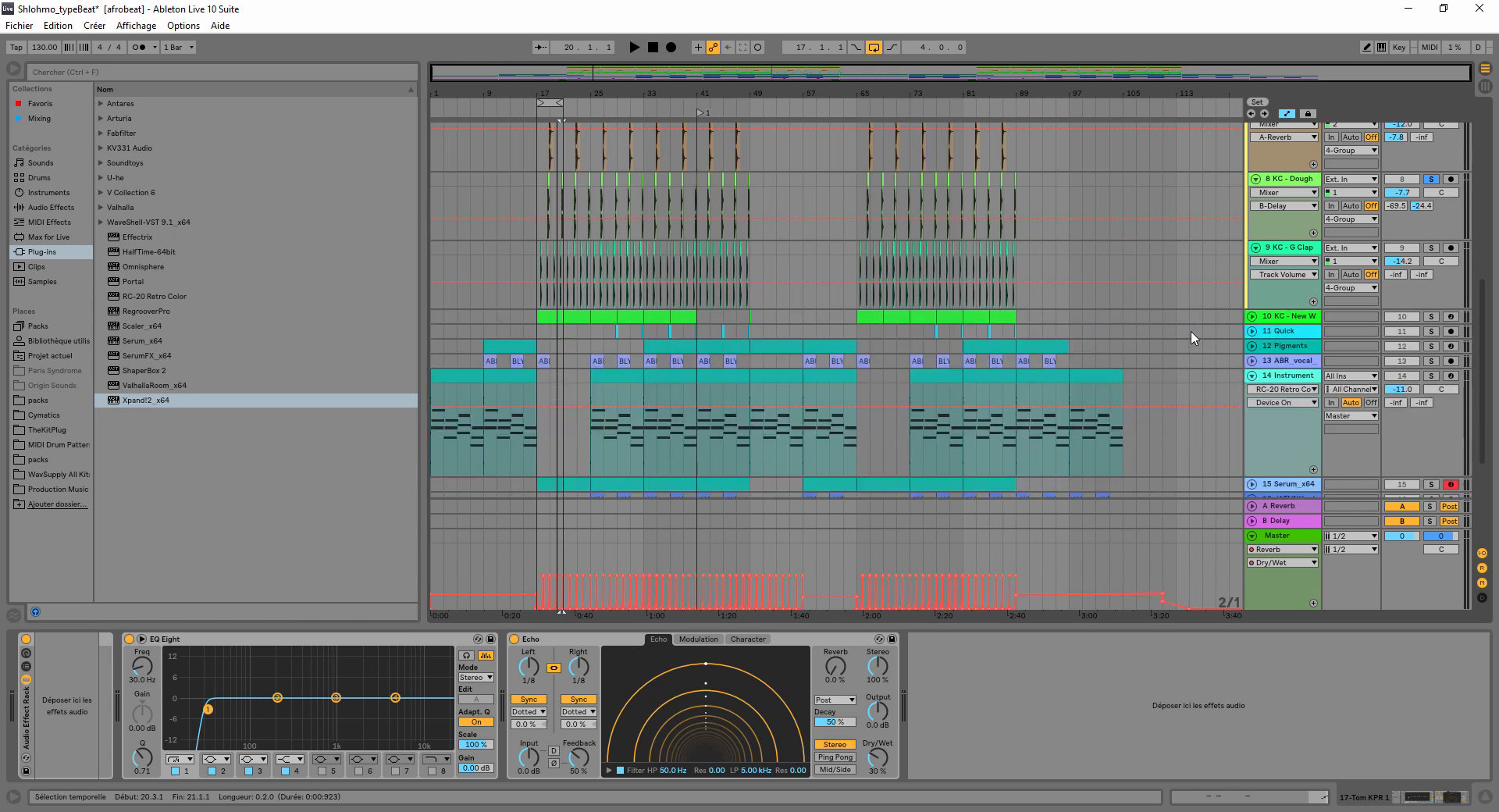
{"action": "left_click", "coordinate": [1256, 248]}
{"action": "scroll", "coordinate": [1259, 258], "scroll_direction": "up", "scroll_amount": 1}
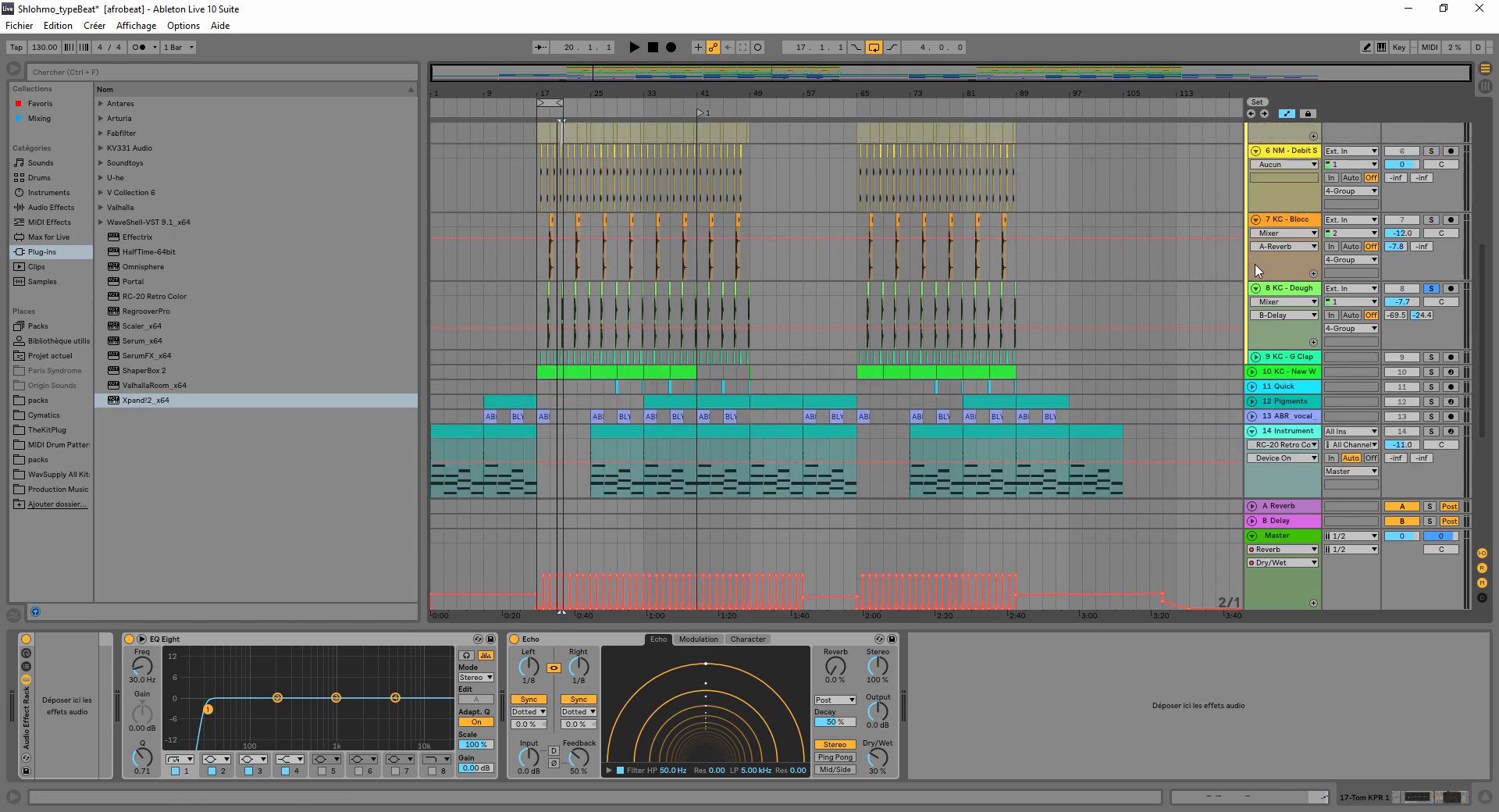
{"action": "left_click", "coordinate": [1256, 289]}
{"action": "left_click", "coordinate": [1256, 219]}
- Fold tracks 6 NM - Debit S, 5 RacksZay and 1 NM - Gig HH in the arrangement
{"action": "scroll", "coordinate": [1257, 257], "scroll_direction": "up", "scroll_amount": 3}
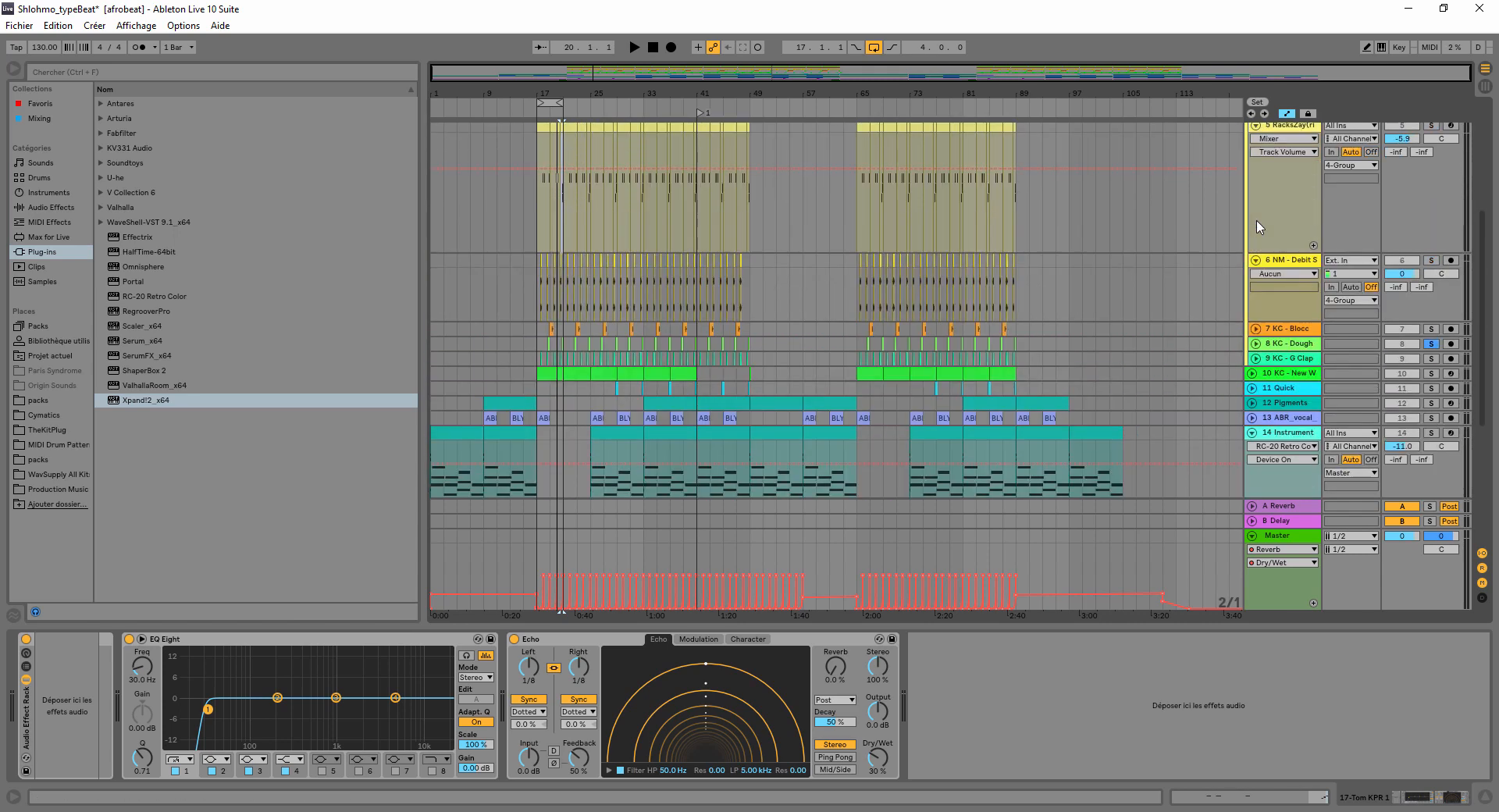
{"action": "left_click", "coordinate": [1256, 355]}
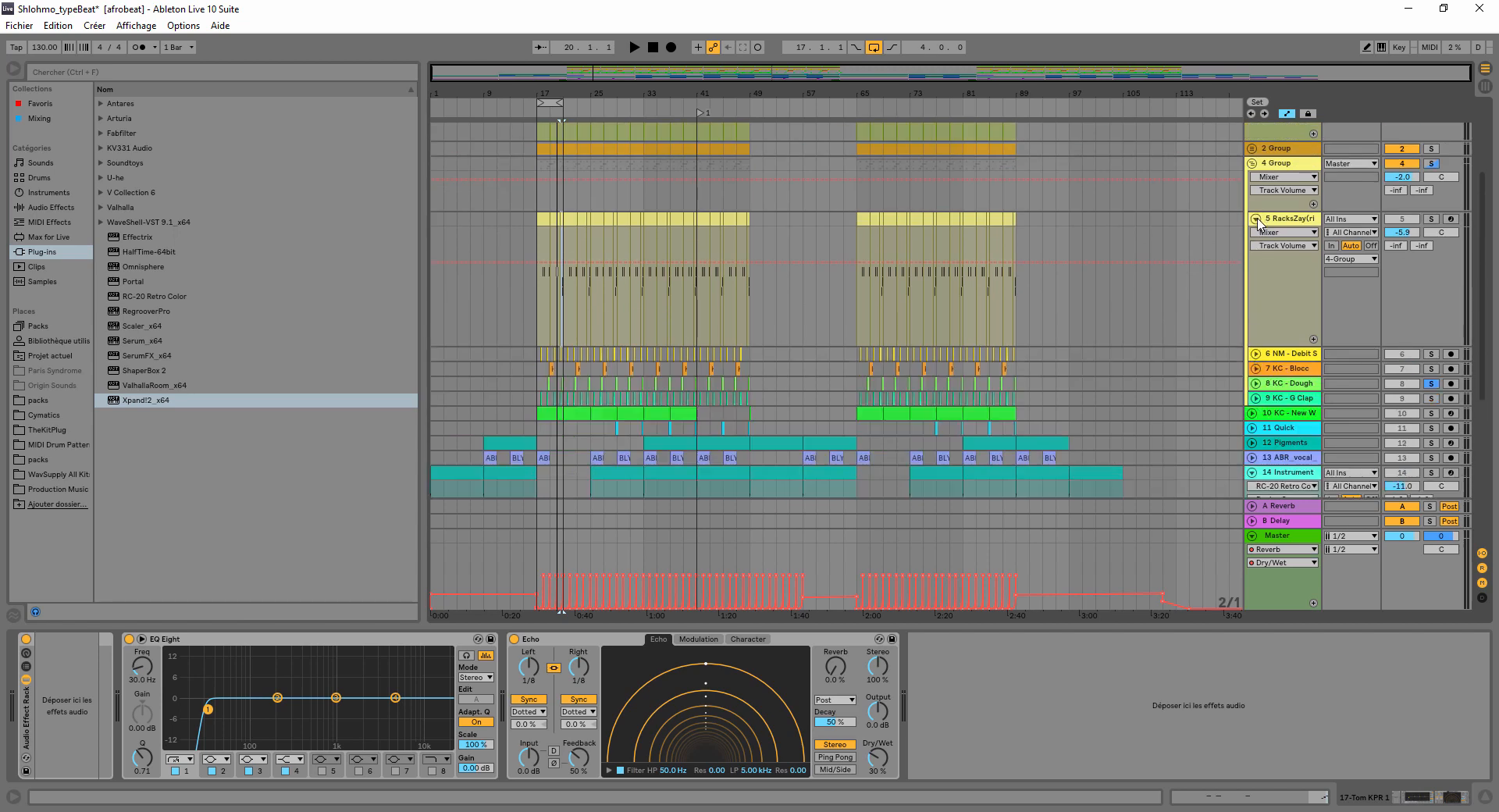
{"action": "left_click", "coordinate": [1256, 219]}
{"action": "scroll", "coordinate": [1226, 160], "scroll_direction": "up", "scroll_amount": 3}
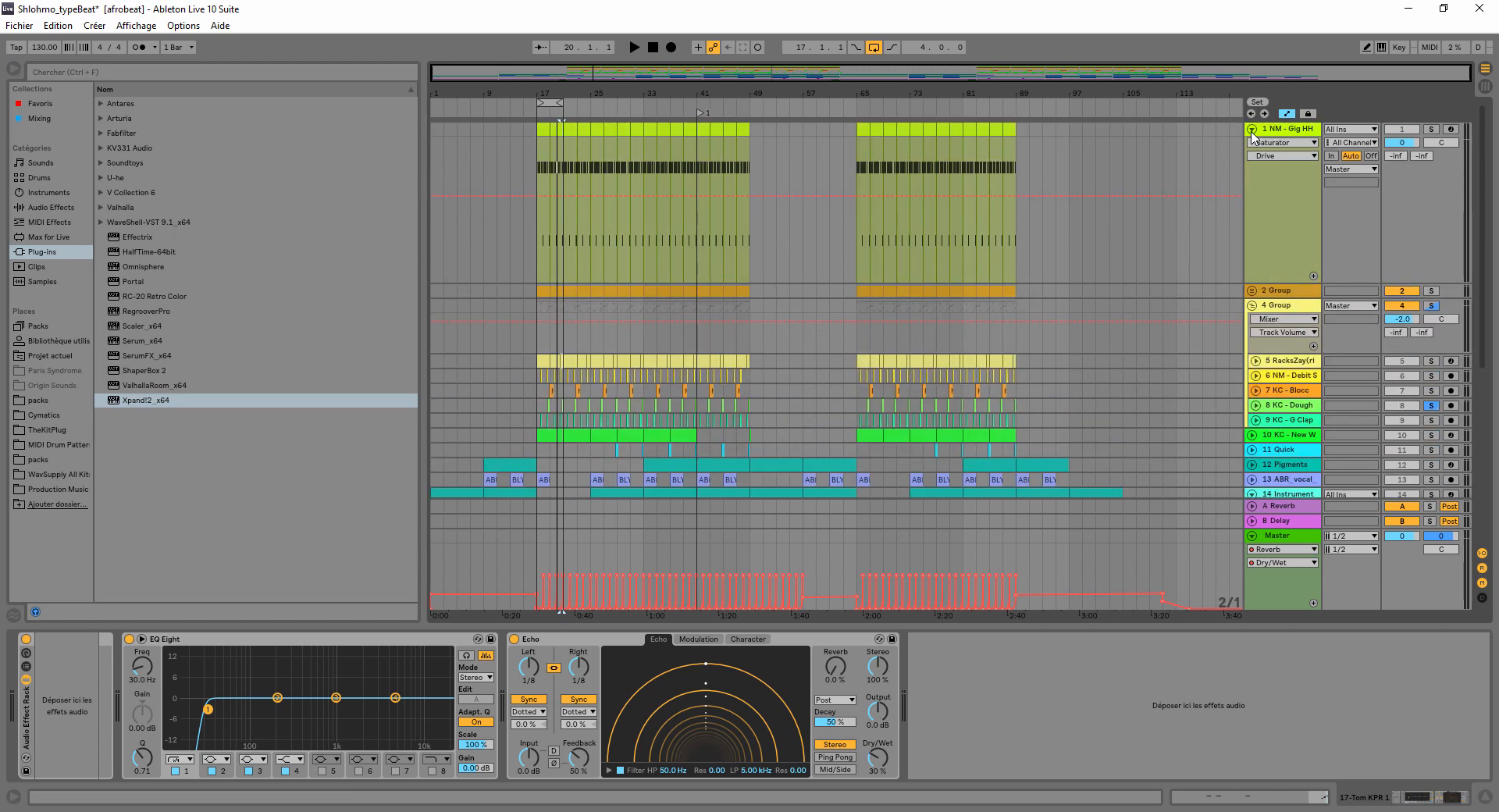
{"action": "left_click", "coordinate": [1251, 130]}
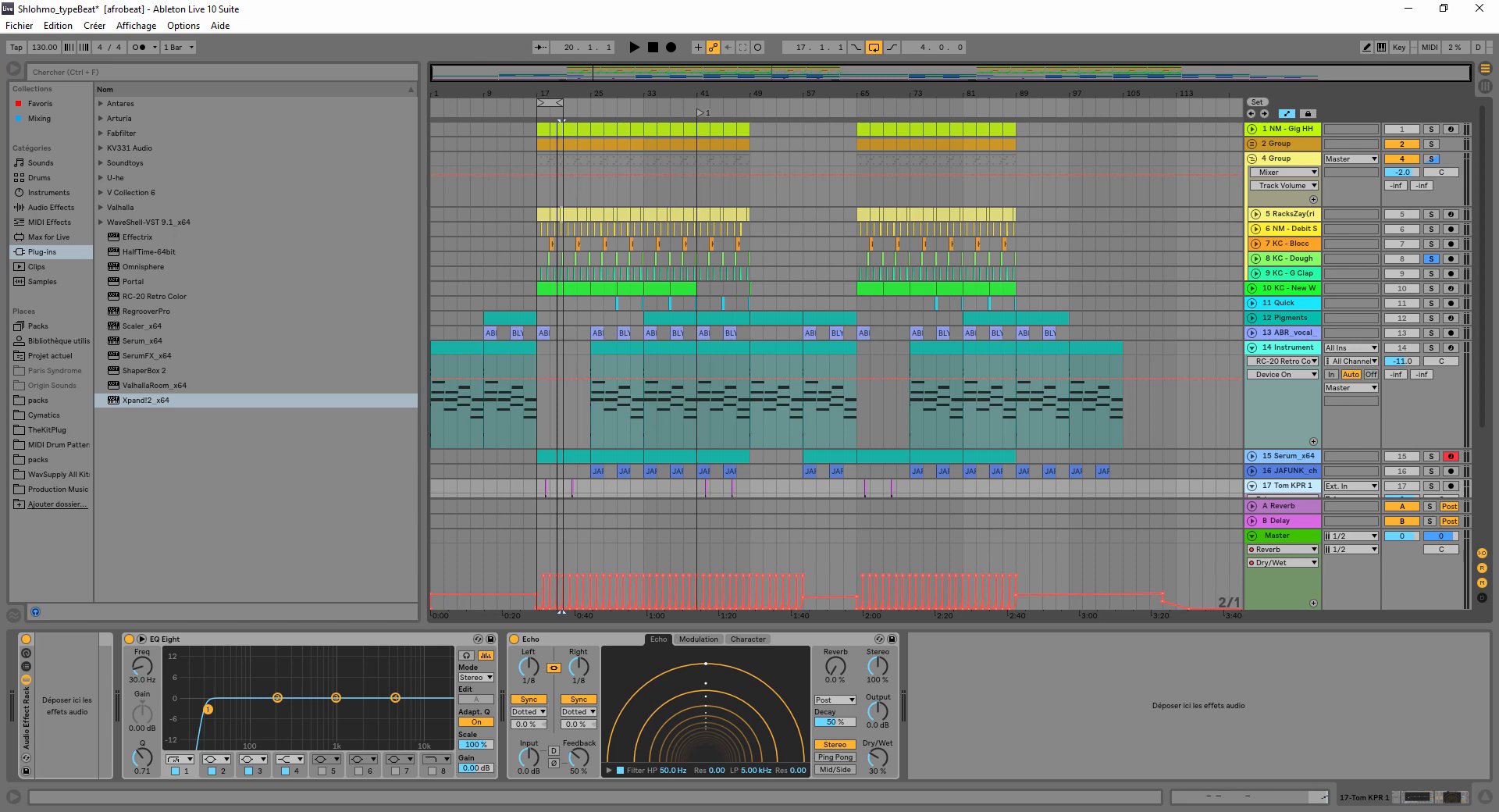
- Examine the instrument, tom and vinyl noise tracks closely from bar 17 and across the whole song
{"action": "left_click_drag", "start_coordinate": [537, 94], "coordinate": [541, 148]}
{"action": "scroll", "coordinate": [636, 259], "scroll_direction": "down", "scroll_amount": 5}
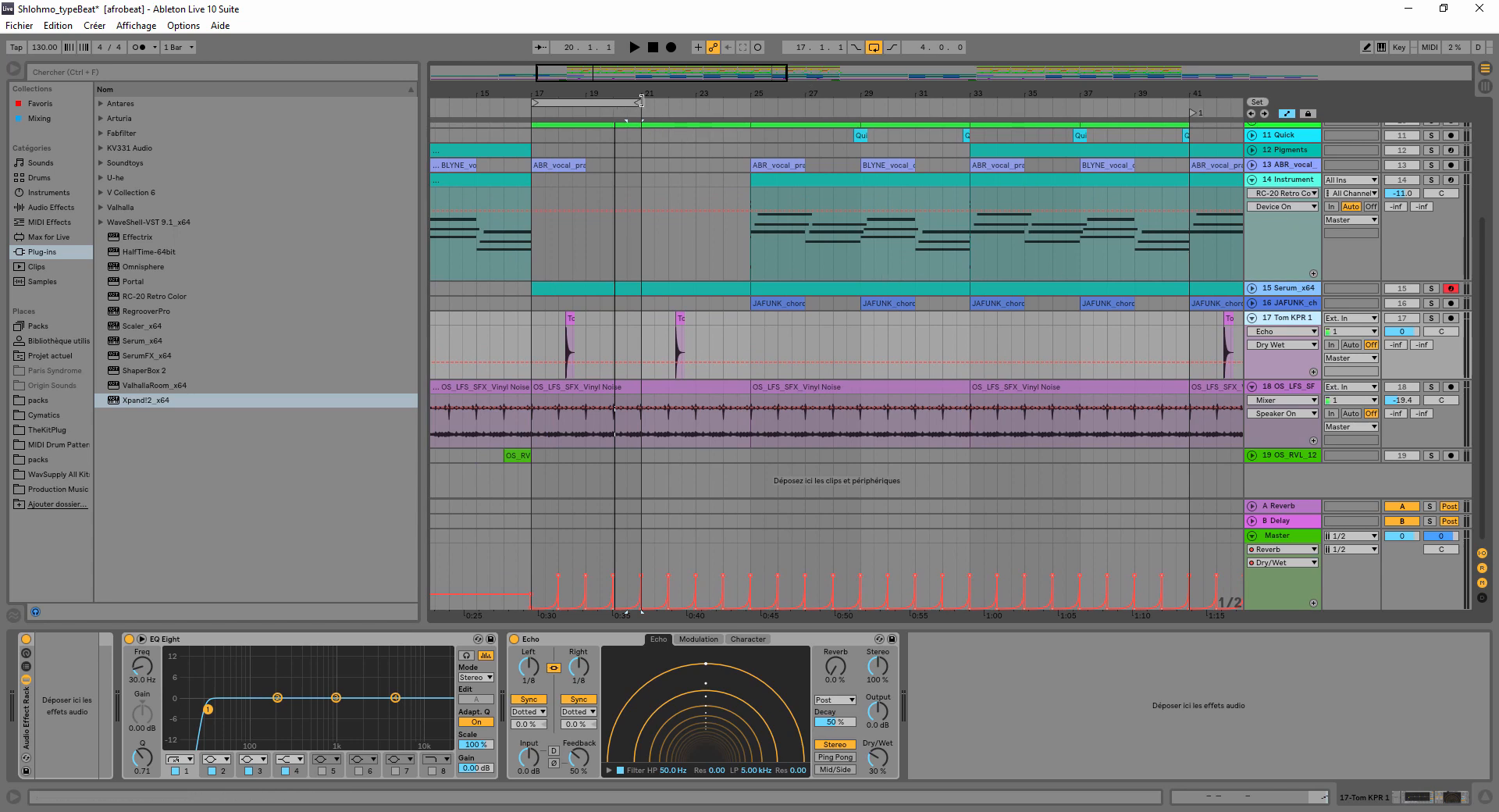
{"action": "left_click_drag", "start_coordinate": [625, 84], "coordinate": [552, 84]}
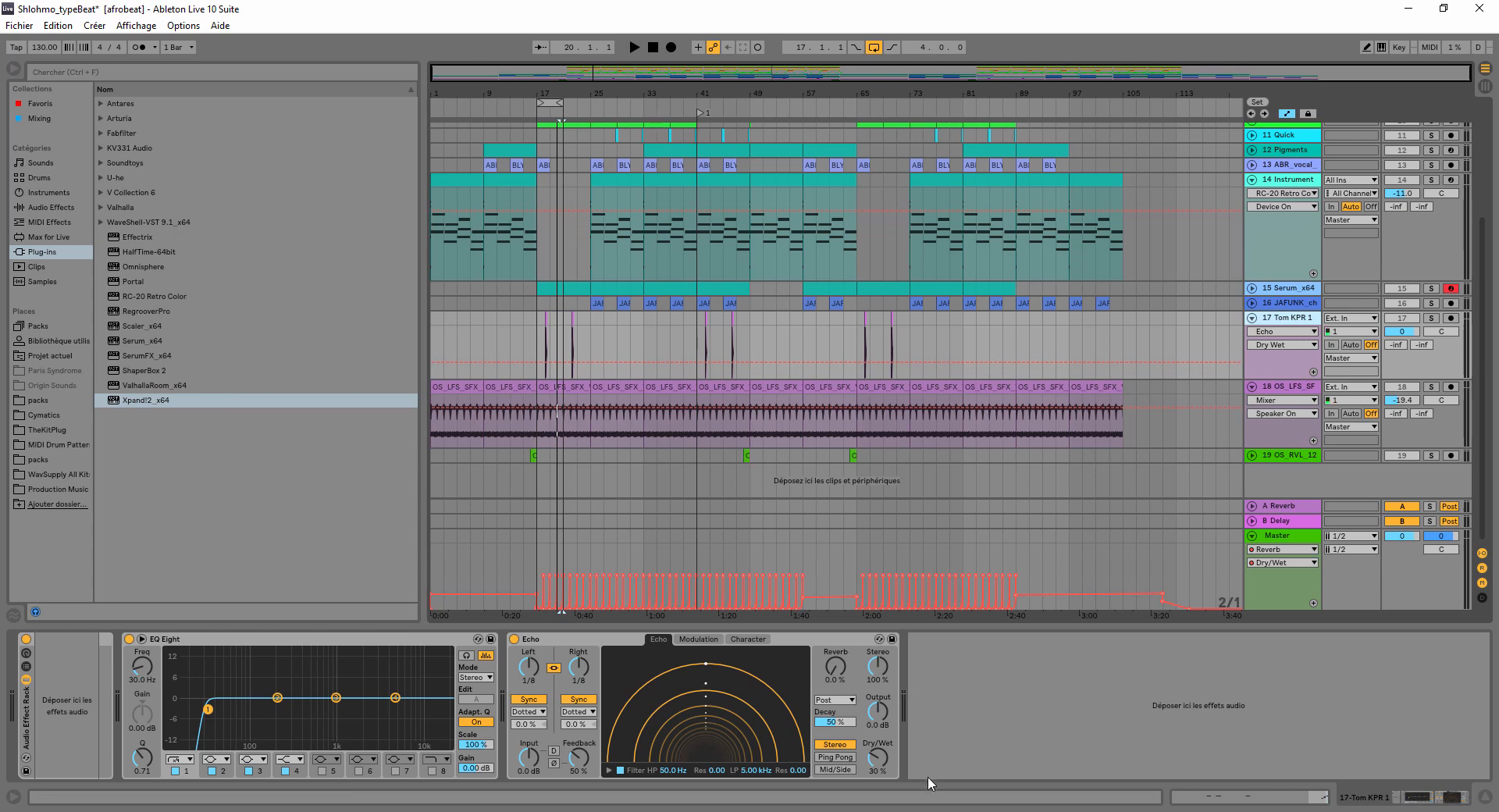
{"action": "left_click", "coordinate": [944, 811]}
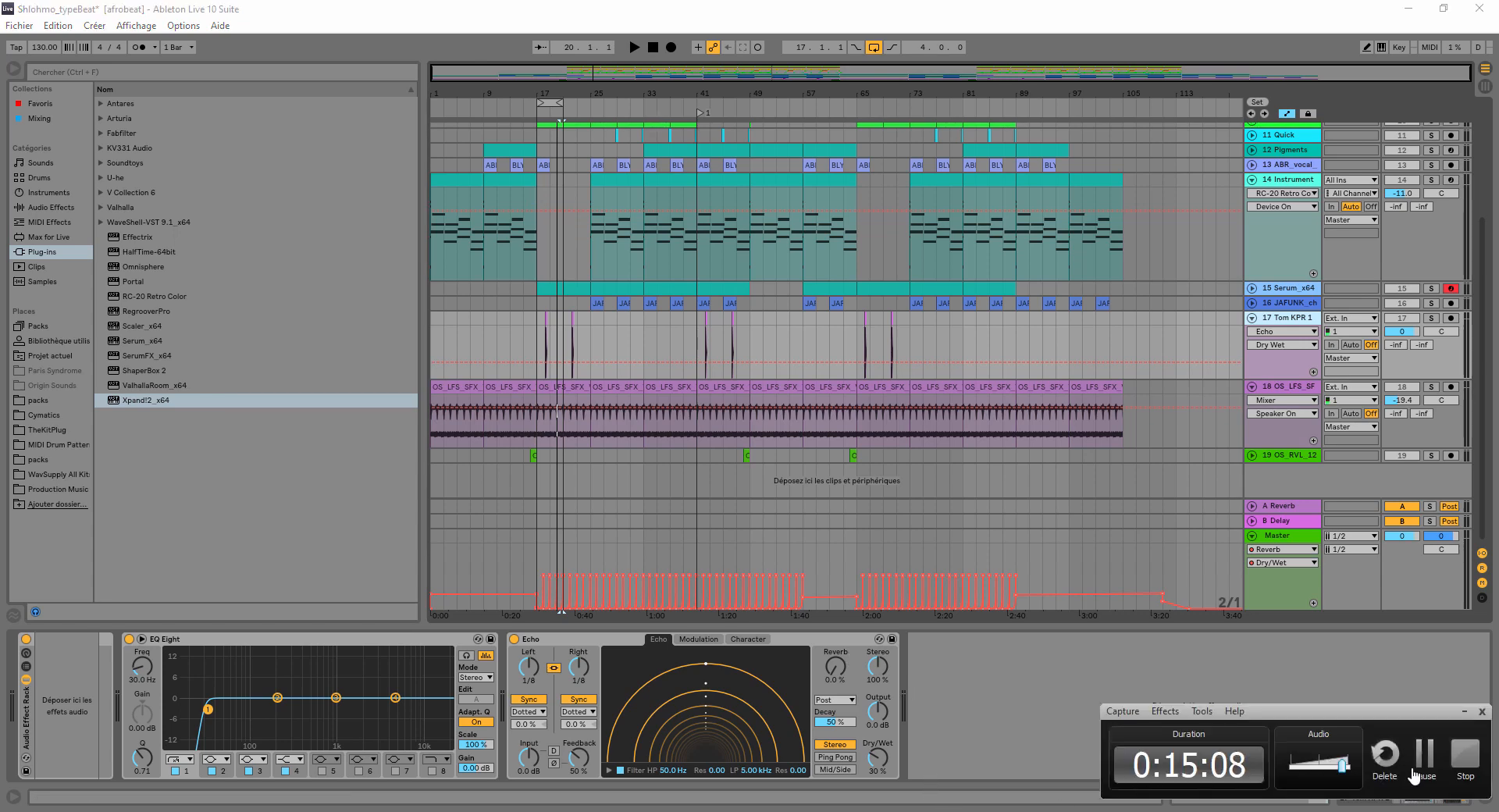